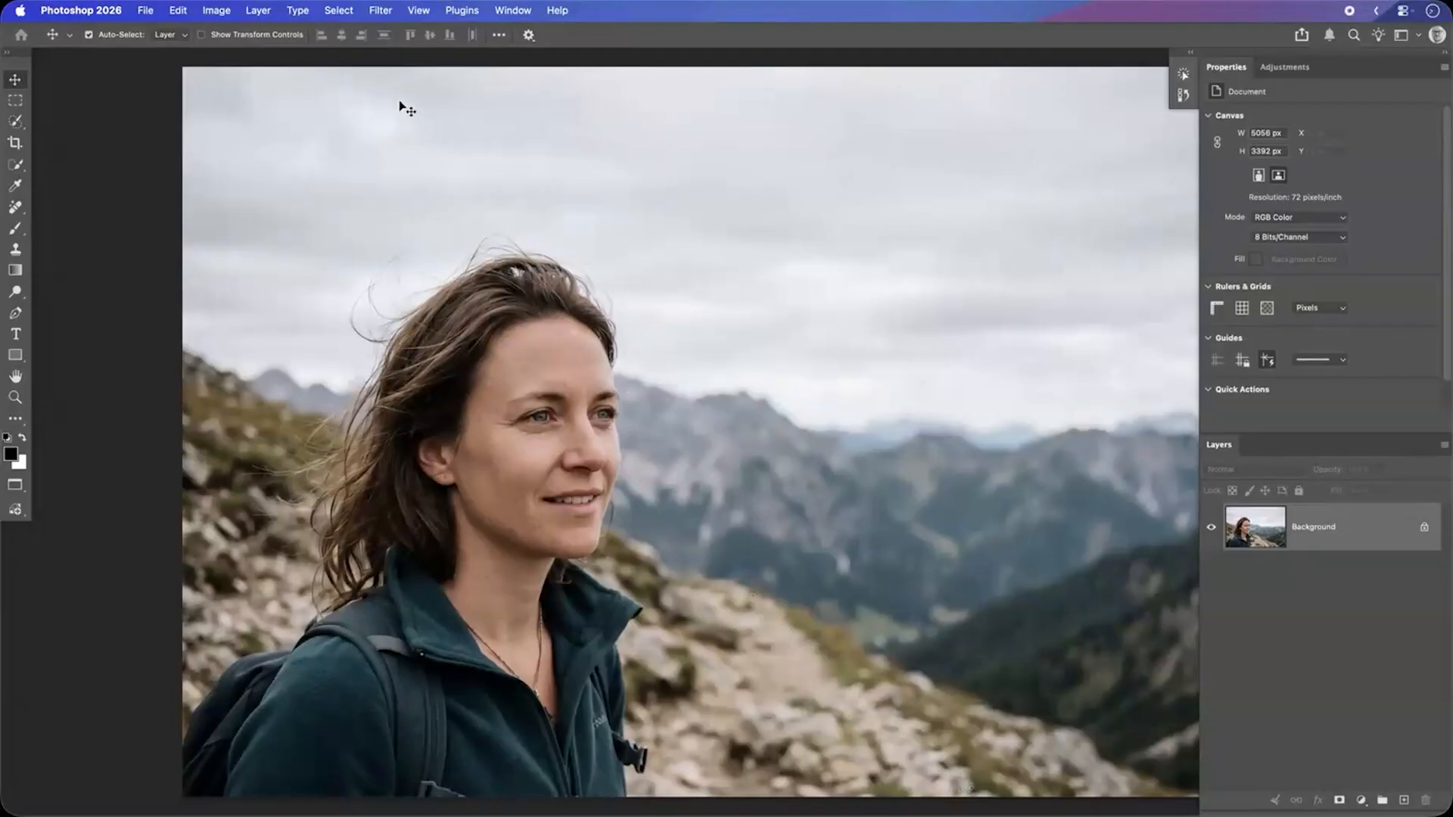
# Step: Try the Unsharp Mask filter on the portrait with a higher amount while previewing the woman's eye, then cancel it
pyautogui.click(381, 12)
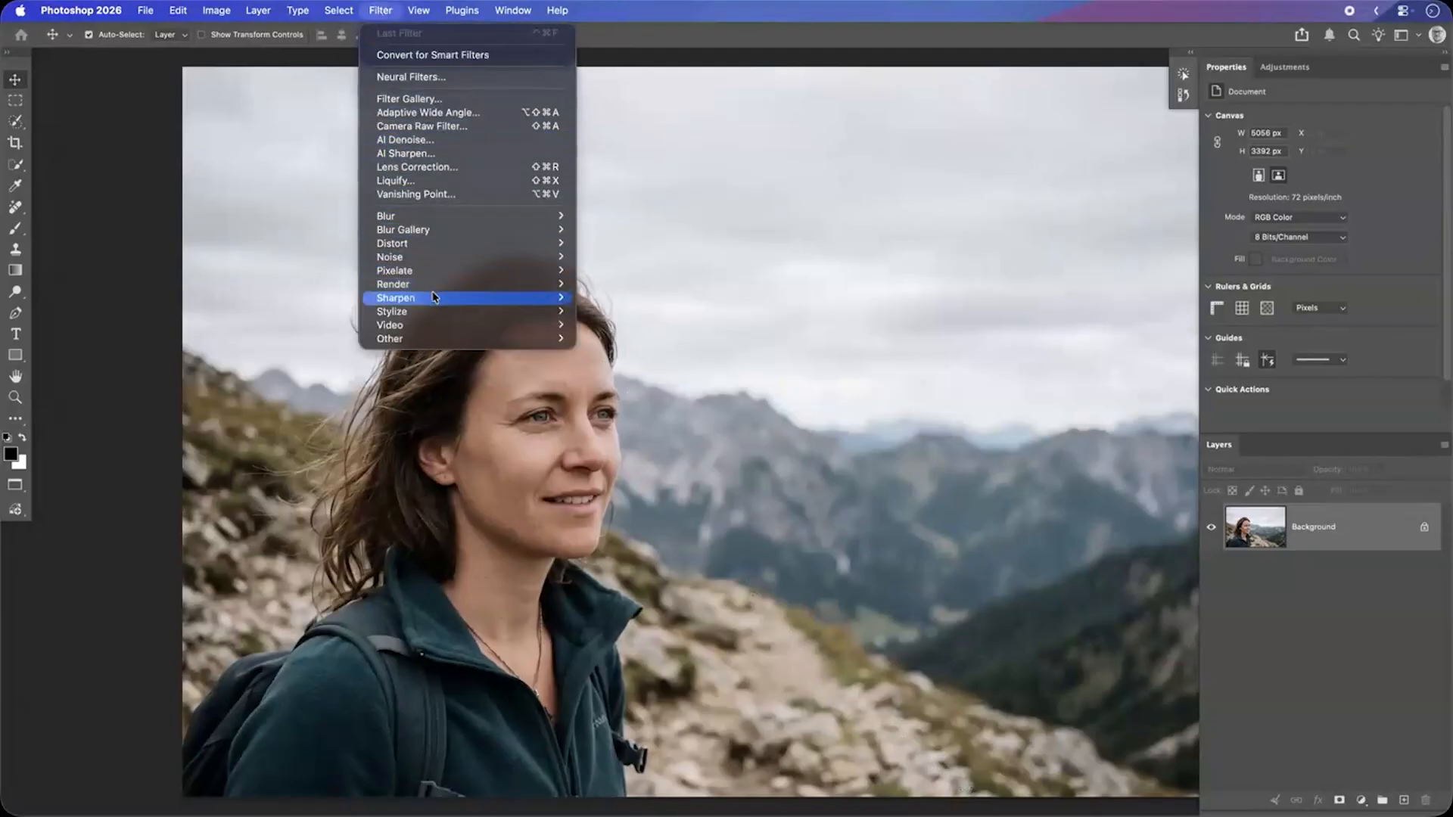
pyautogui.moveTo(435, 296)
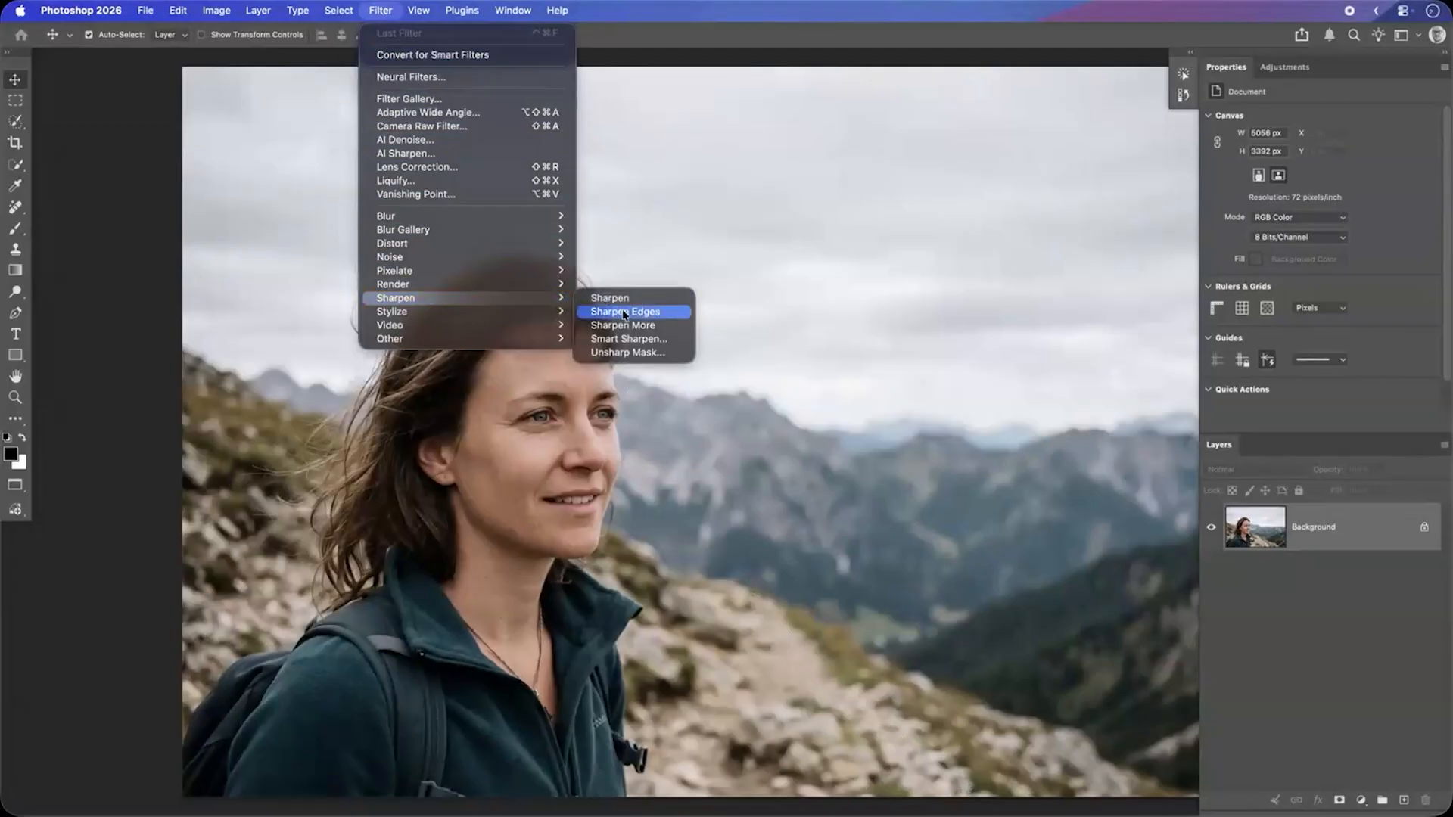
pyautogui.click(628, 352)
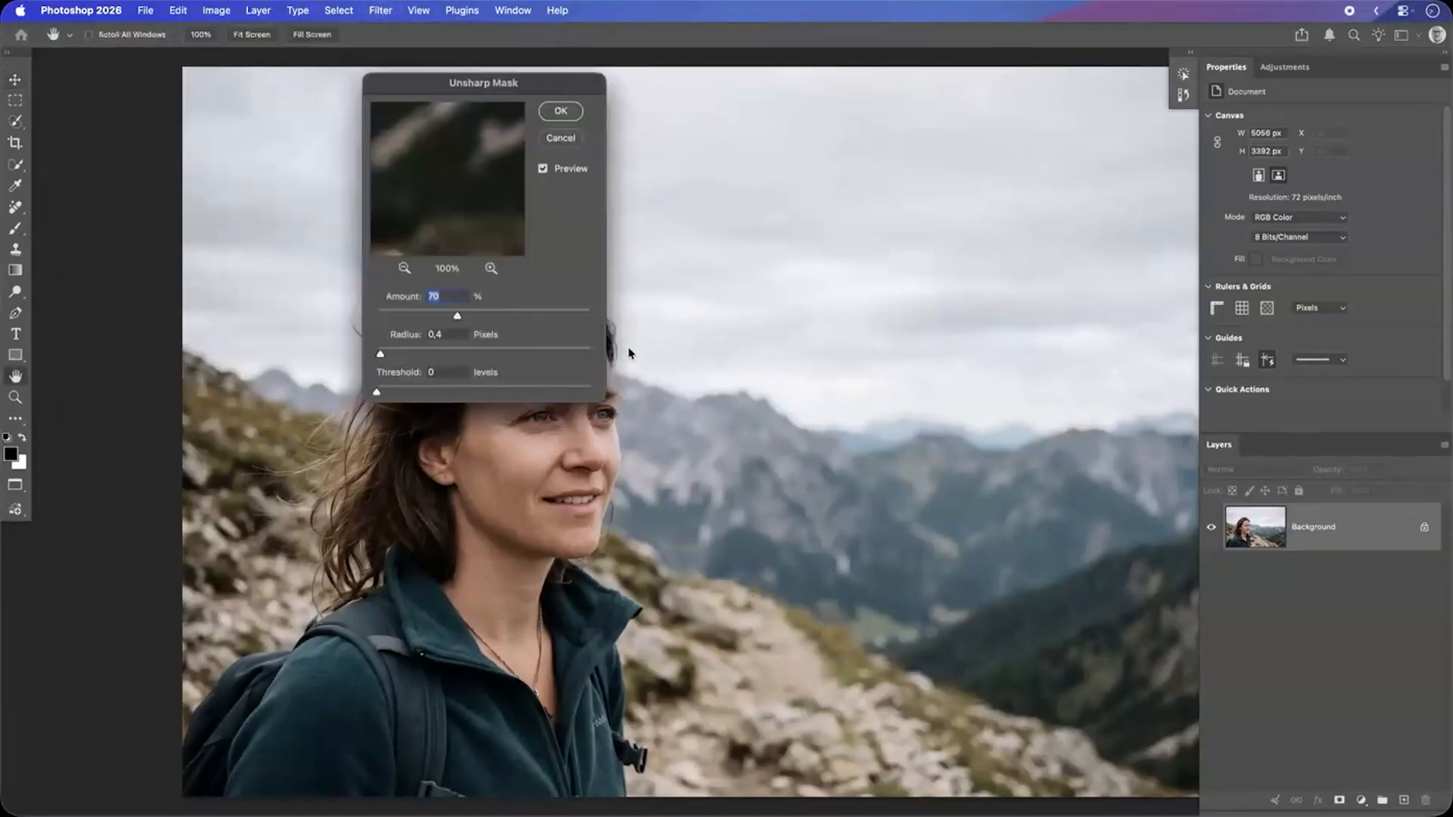
pyautogui.click(543, 414)
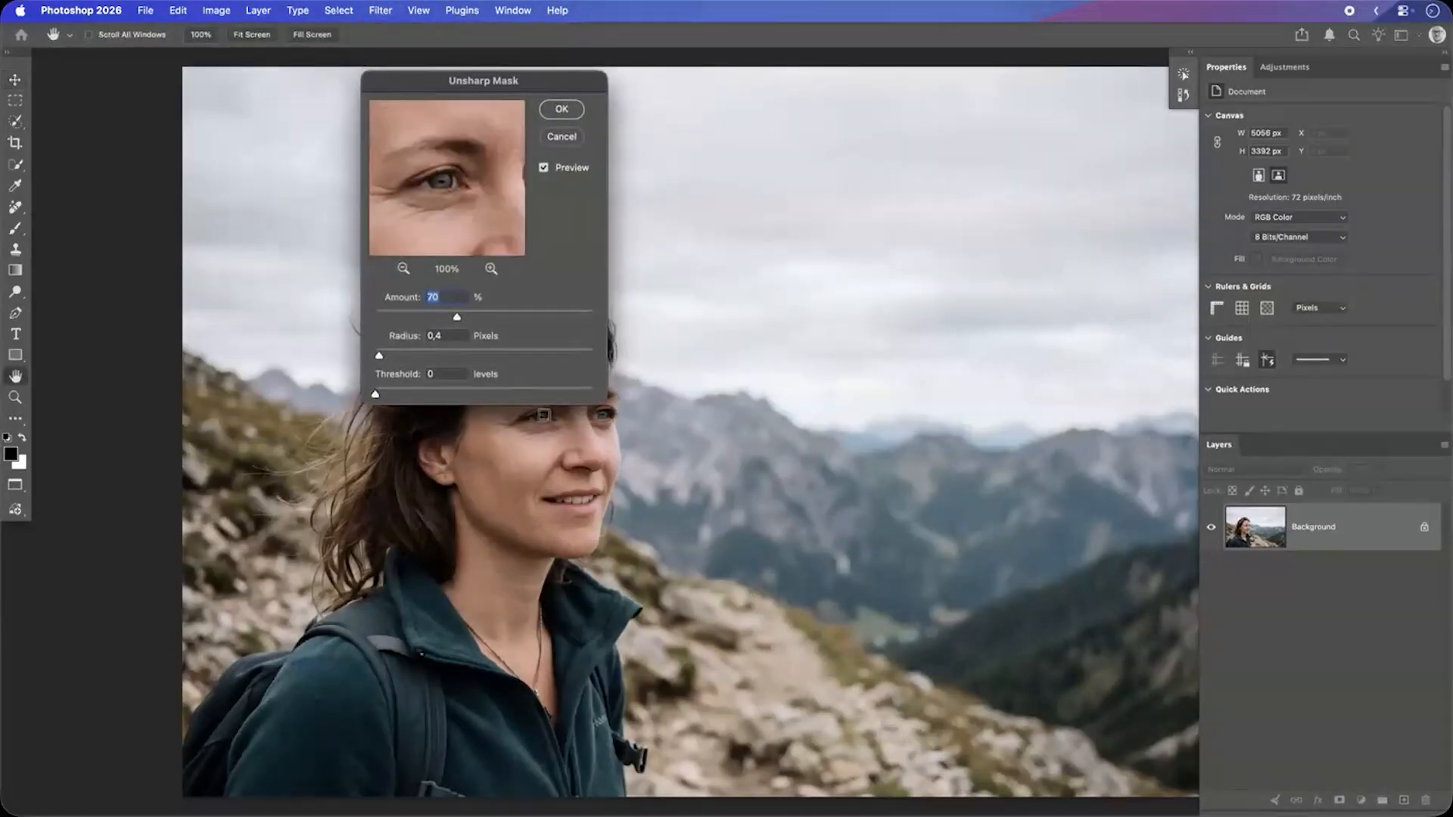
pyautogui.moveTo(457, 318); pyautogui.dragTo(488, 326)
pyautogui.click(558, 142)
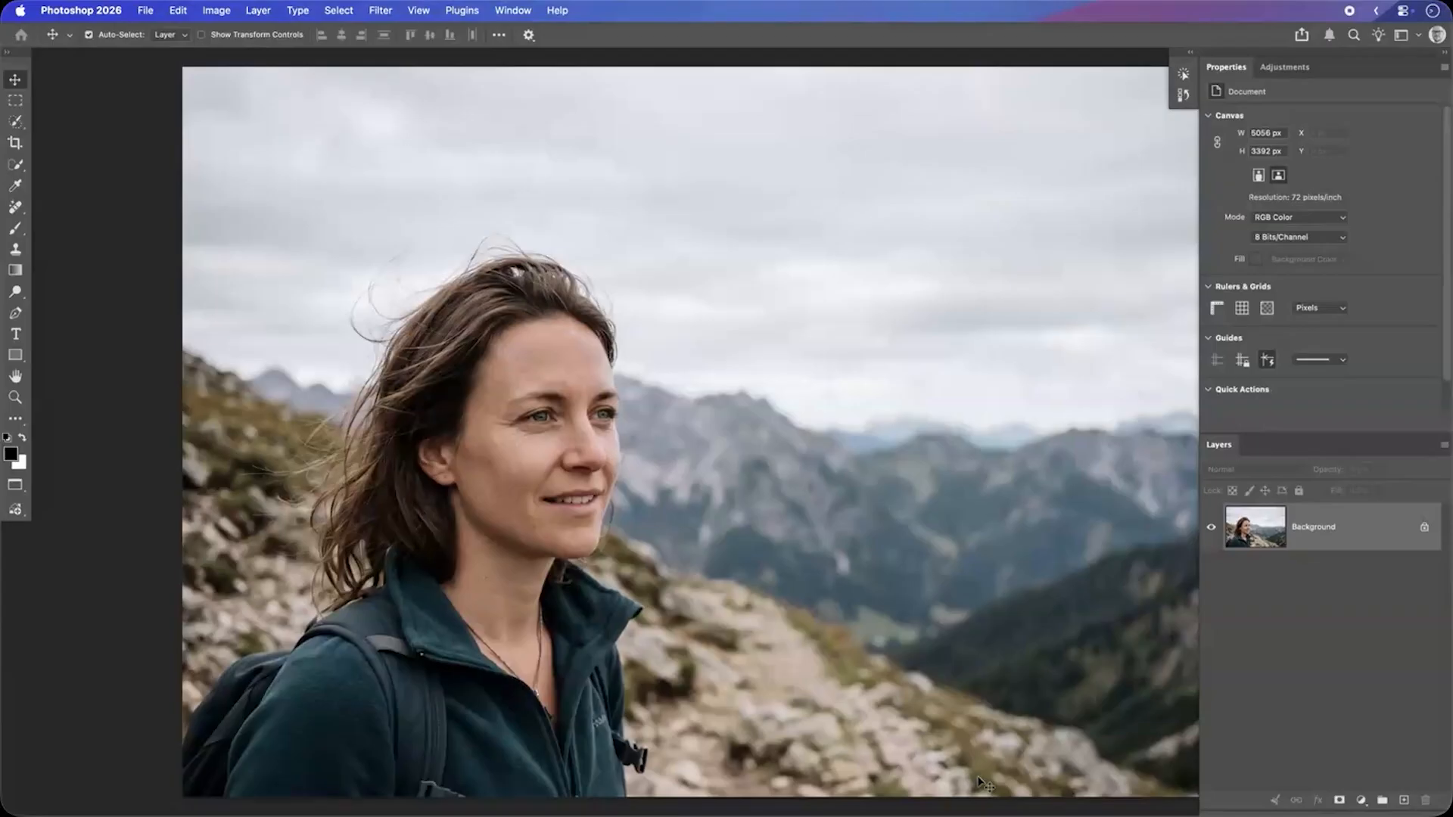
# Step: Find Unsharp Mask by searching for "unsha" in CR2 Command Search and run the filter with its existing settings
pyautogui.press('super')
pyautogui.press('super+shift+space')
pyautogui.write('unsha')
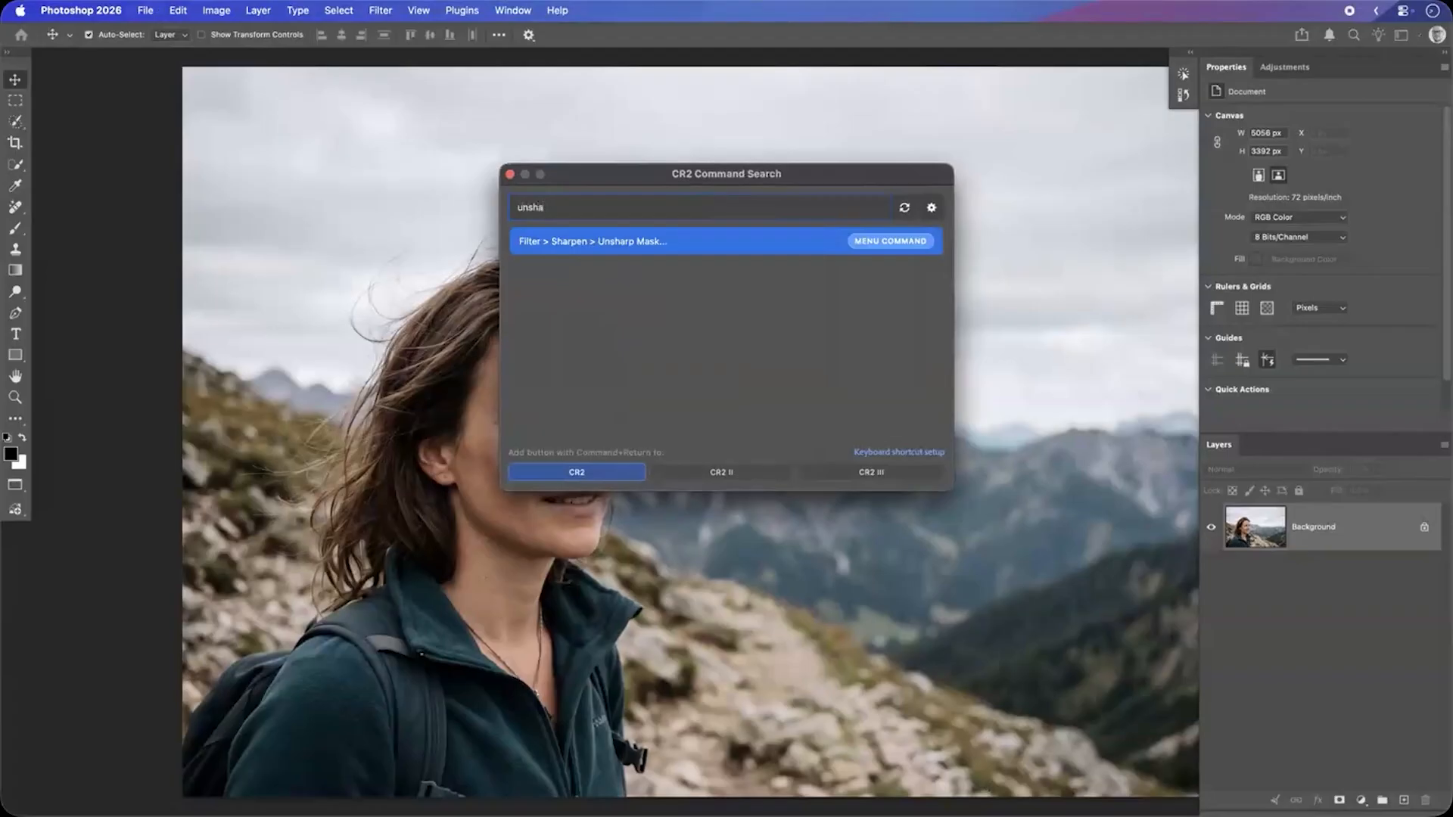
pyautogui.press('Return')
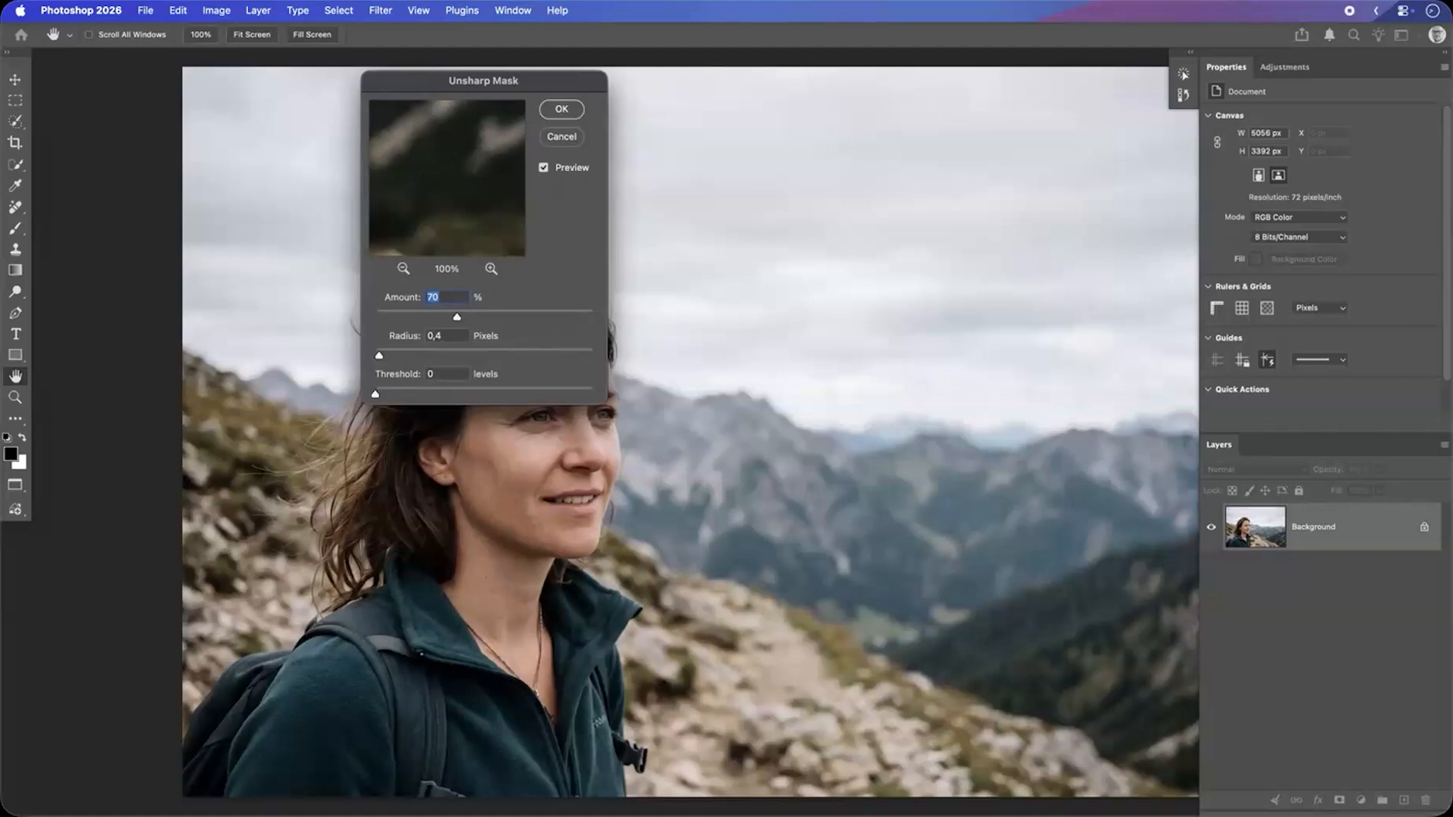
pyautogui.press('Return')
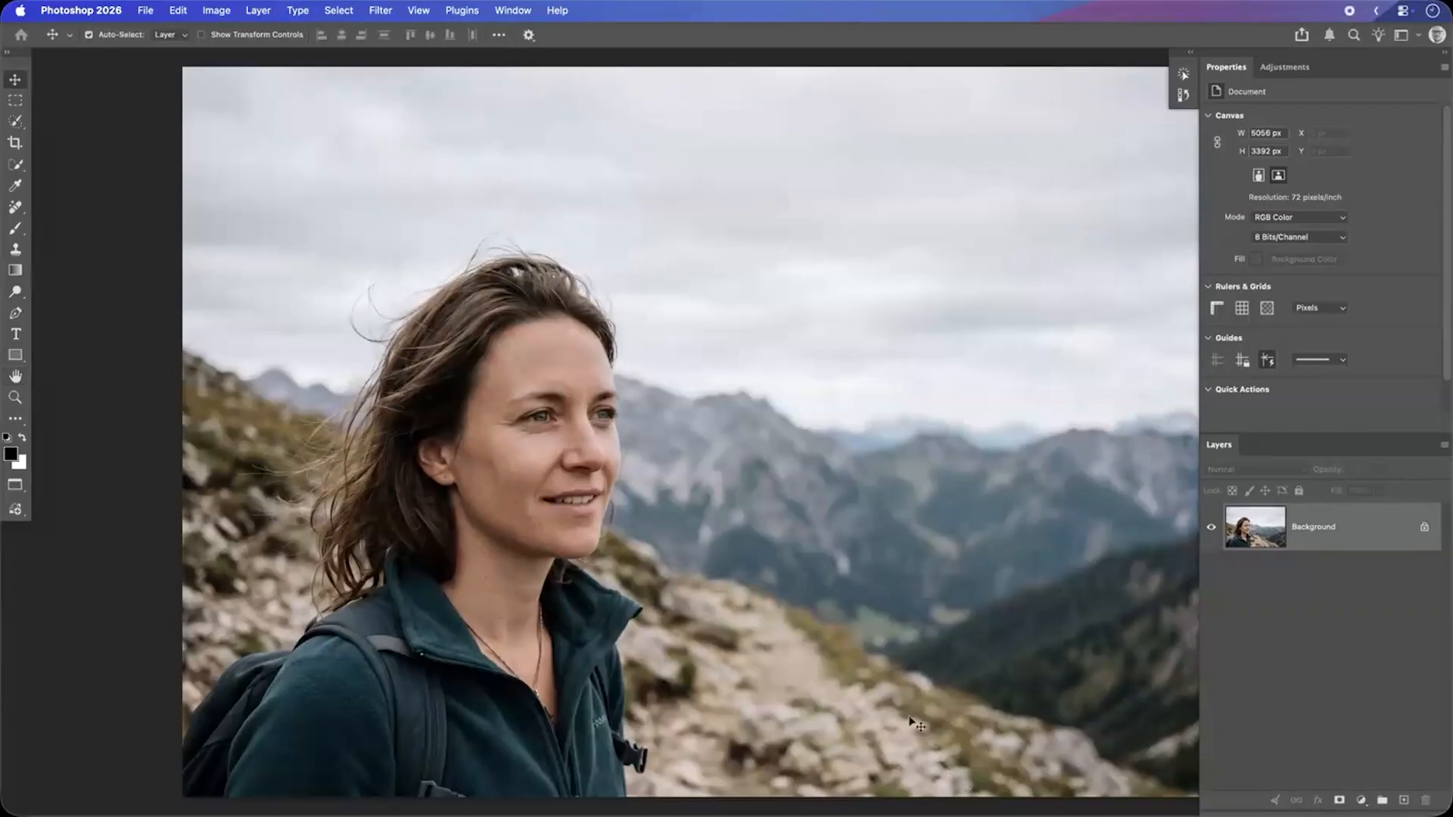
# Step: Open the CR2 panel of the Configurator Reloaded 2 plugin and expand its library of available commands
pyautogui.click(457, 15)
pyautogui.moveTo(488, 83)
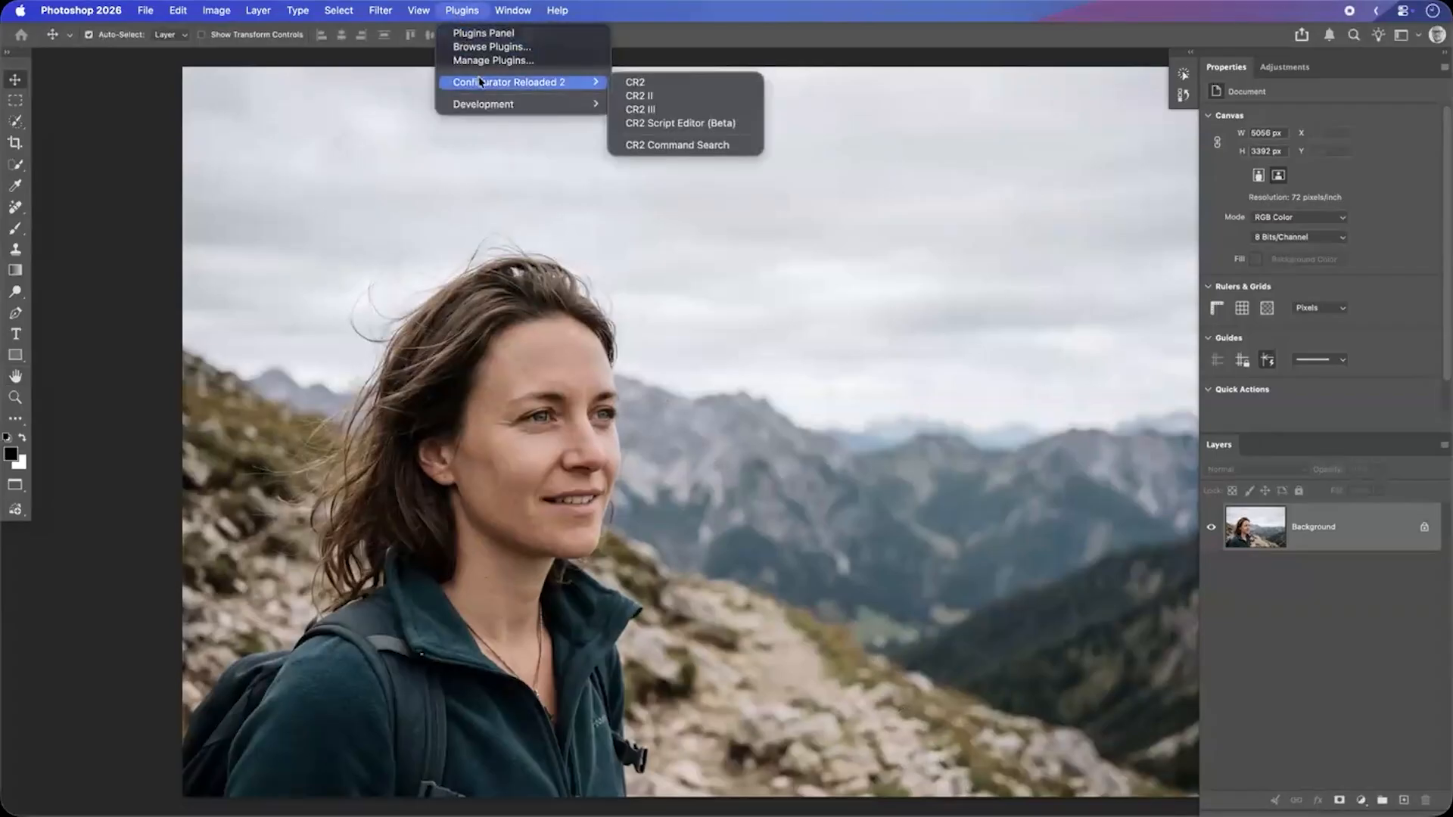
pyautogui.click(682, 88)
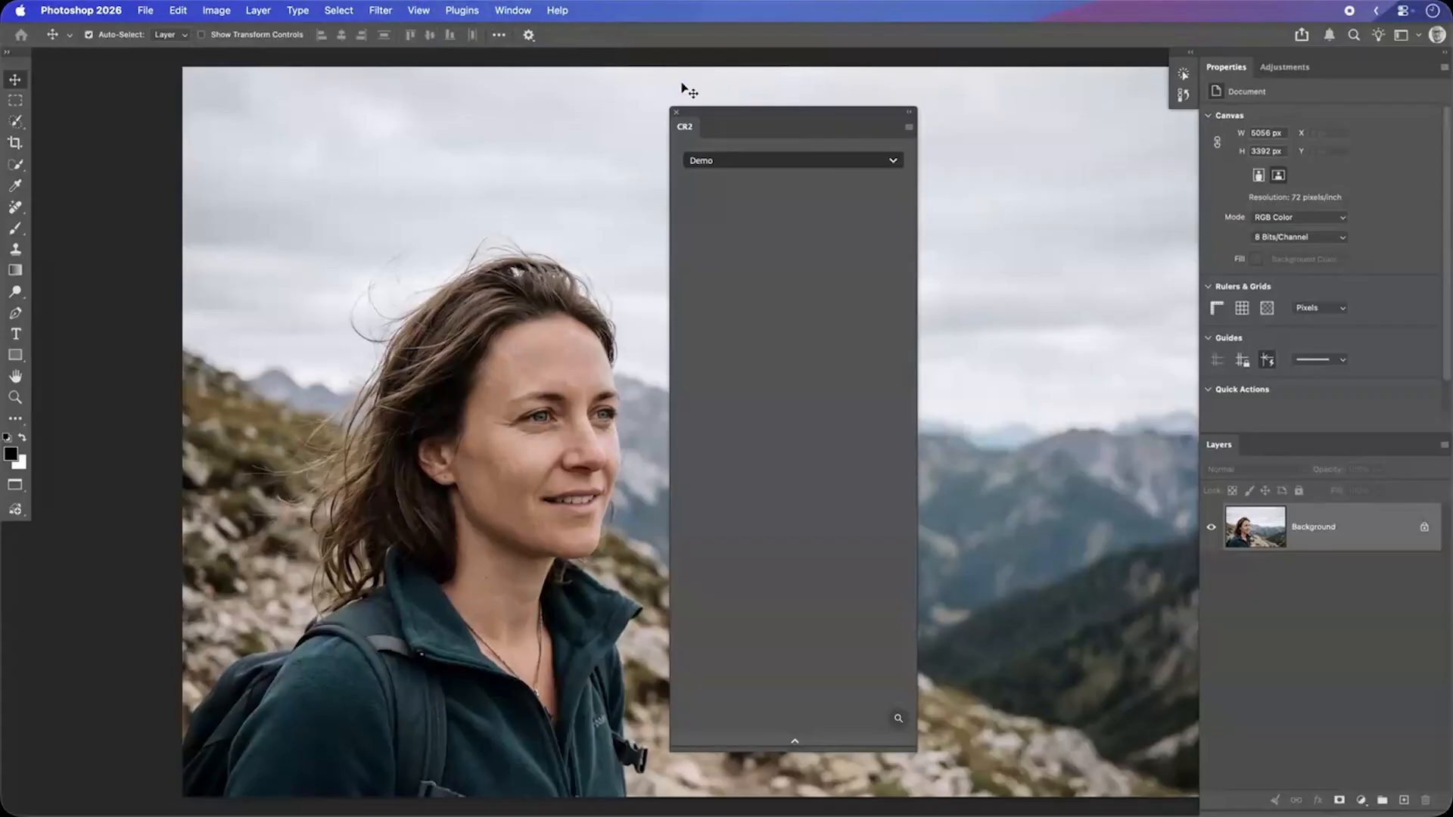
pyautogui.click(776, 745)
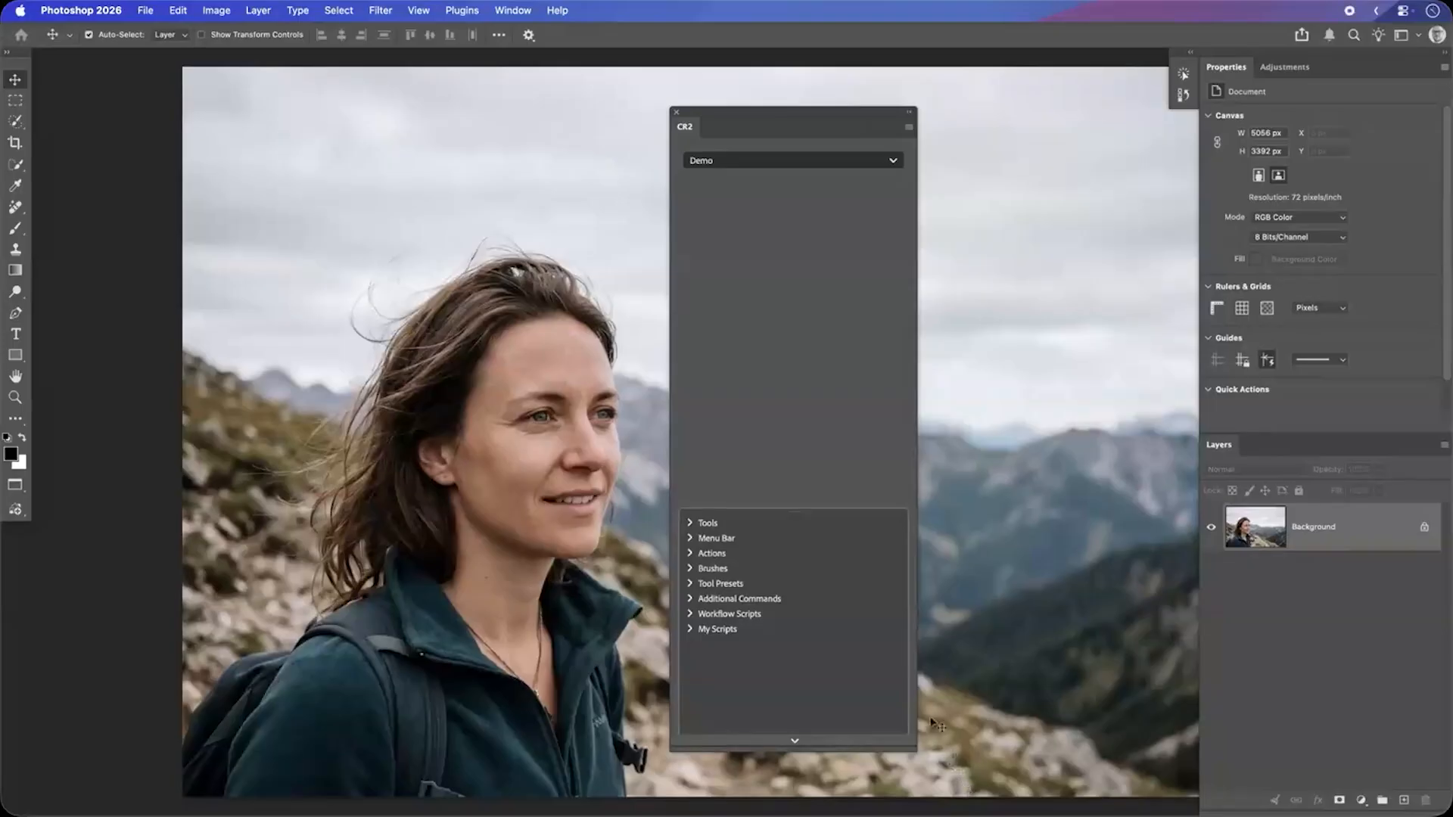
# Step: Add a tools container to the Demo workspace and place the Spot Healing Brush, Remove and Object Selection tools in it
pyautogui.click(910, 130)
pyautogui.click(937, 149)
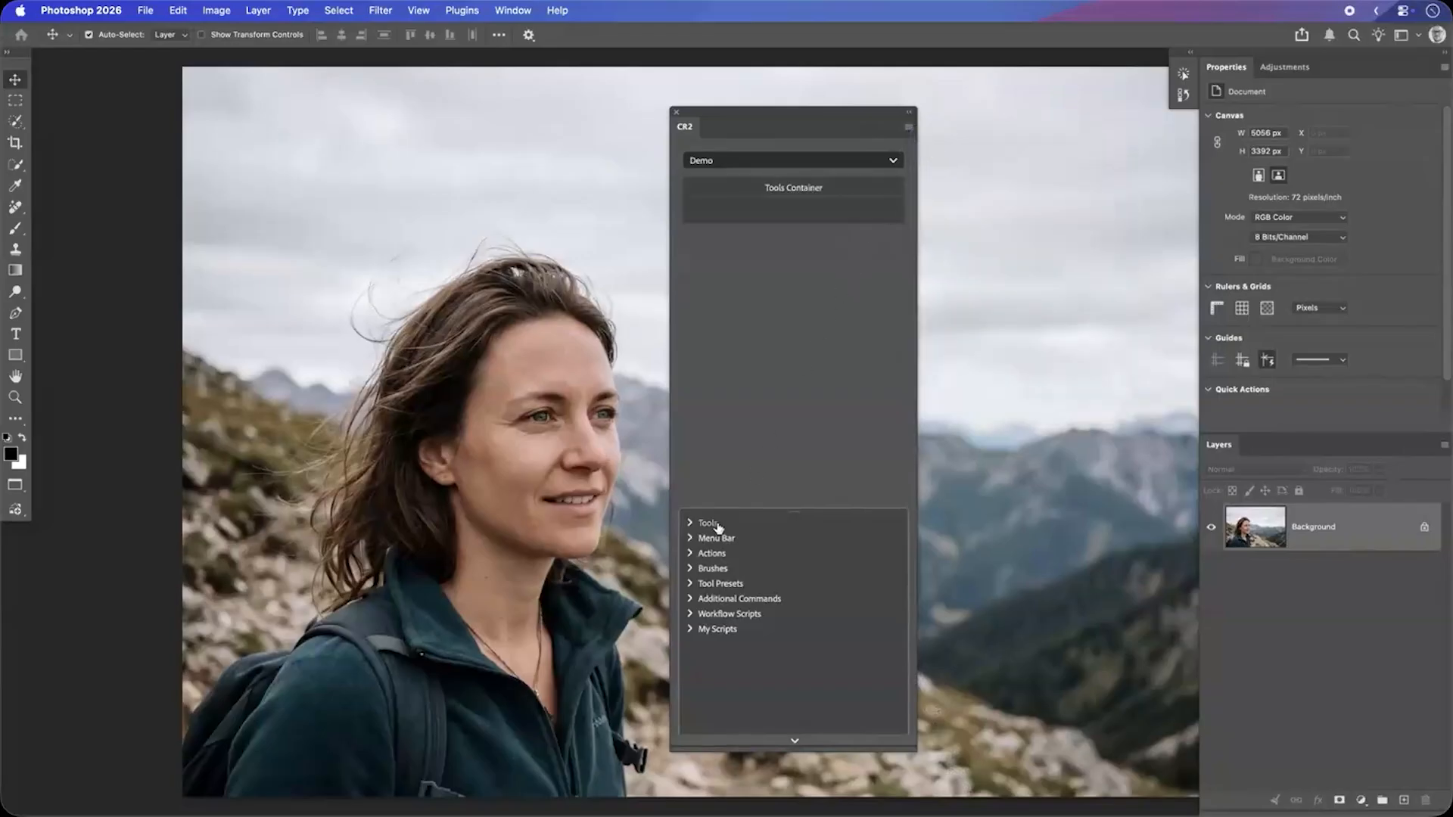
pyautogui.click(707, 523)
pyautogui.moveTo(729, 511); pyautogui.dragTo(746, 327)
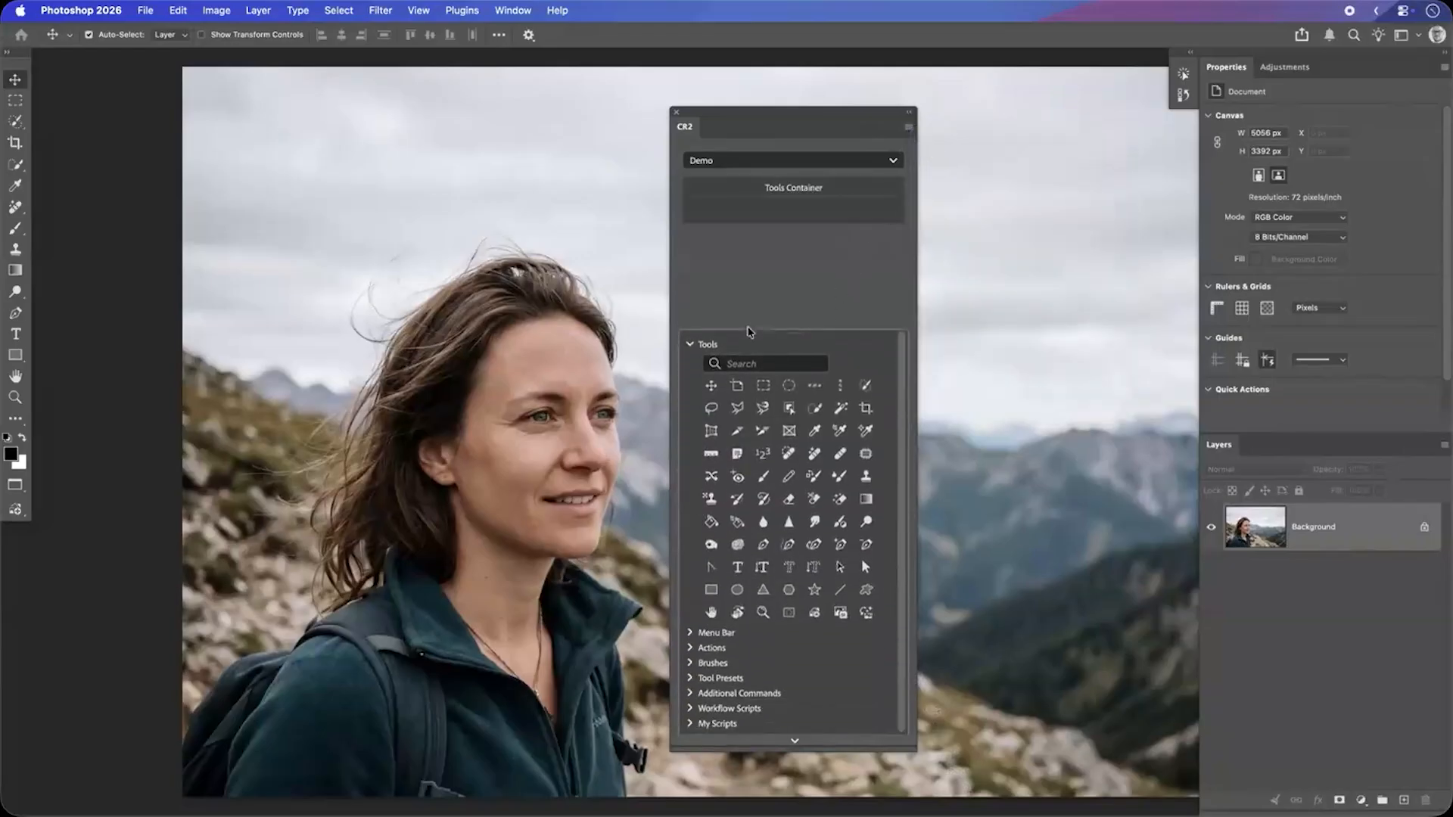
pyautogui.moveTo(788, 448); pyautogui.dragTo(735, 209)
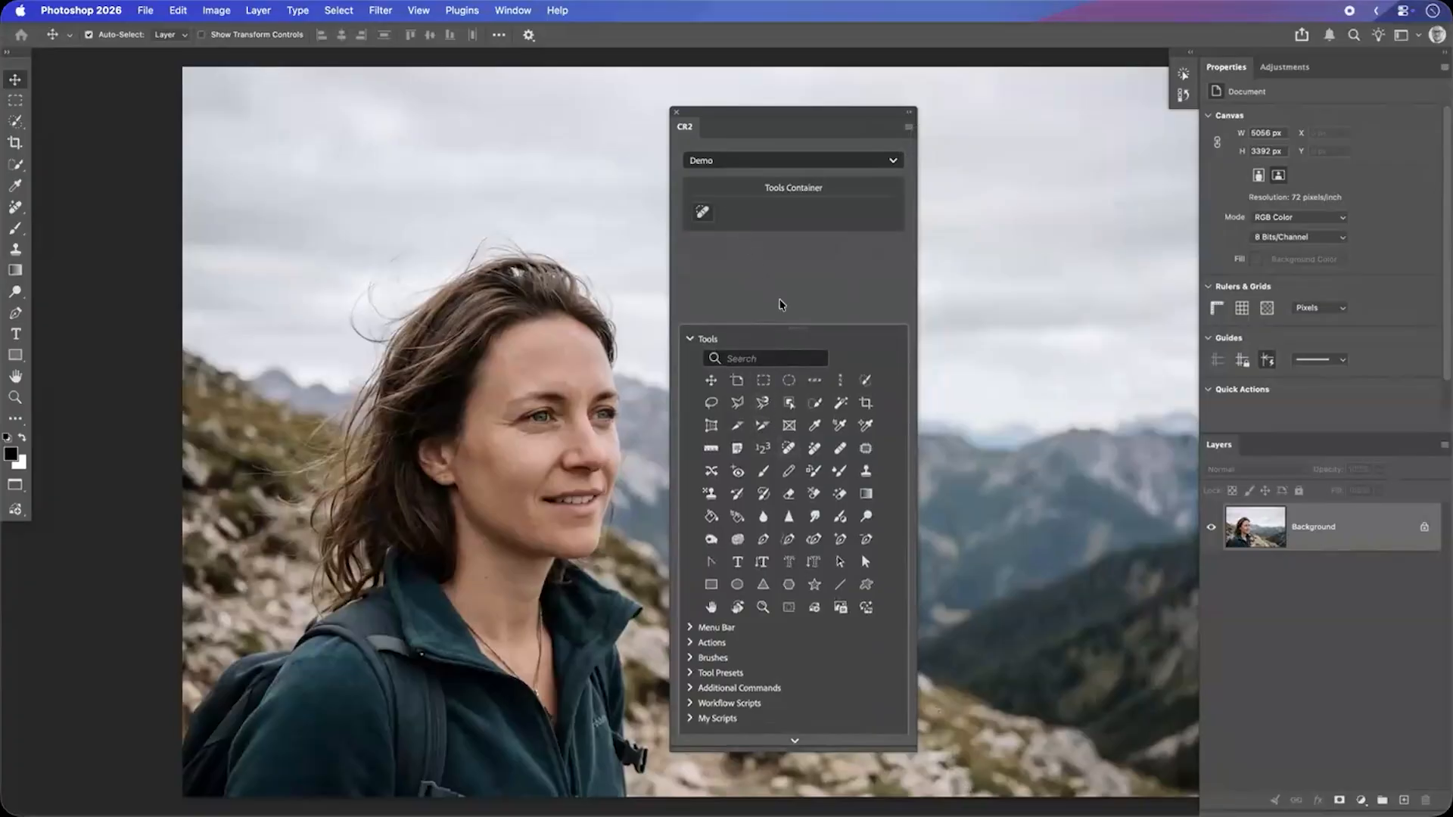
pyautogui.moveTo(815, 454); pyautogui.dragTo(767, 213)
pyautogui.moveTo(789, 403); pyautogui.dragTo(771, 223)
pyautogui.click(710, 341)
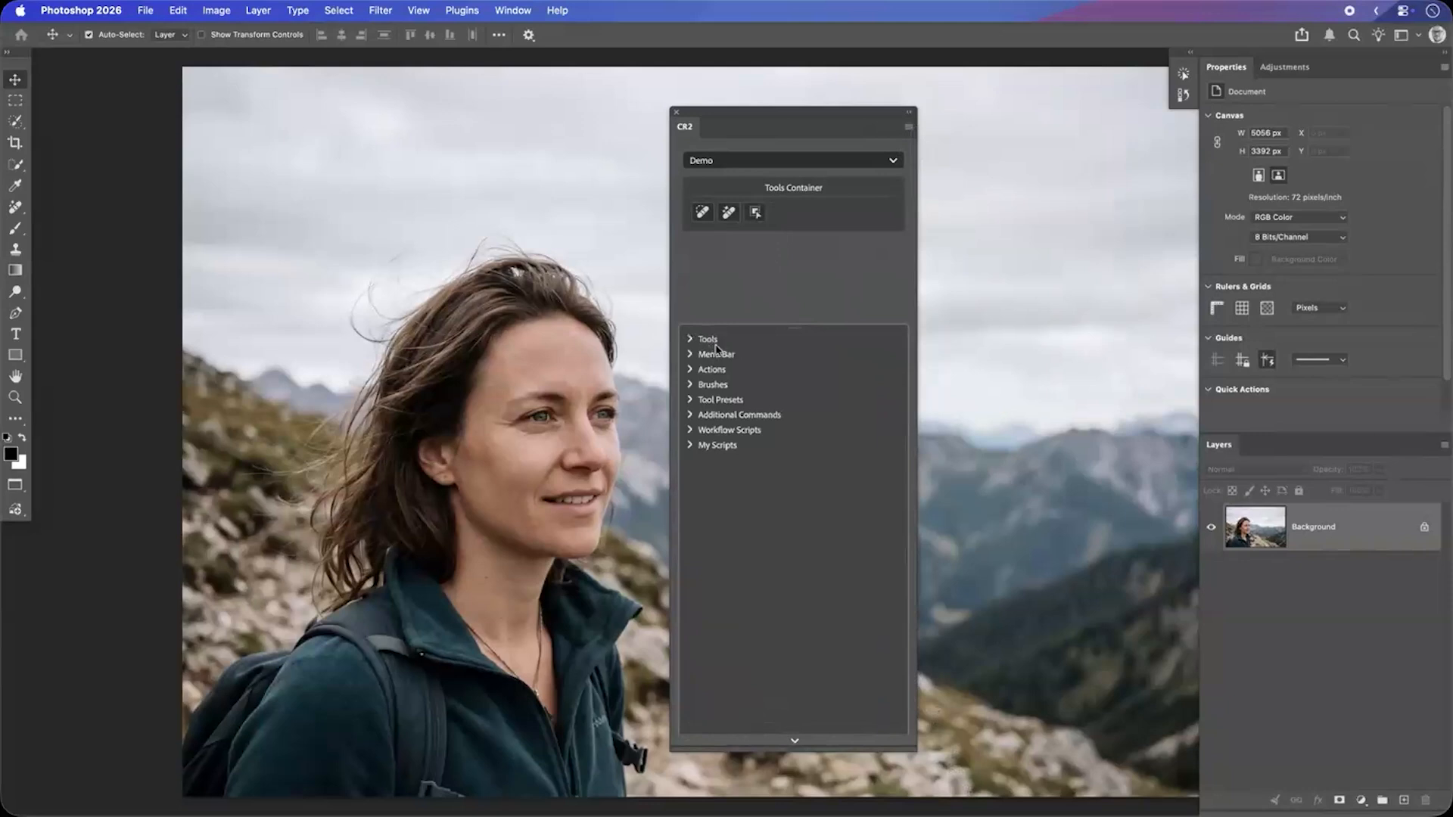
# Step: Add a standard container below the tools container and place the Unsharp Mask filter command in it
pyautogui.click(717, 356)
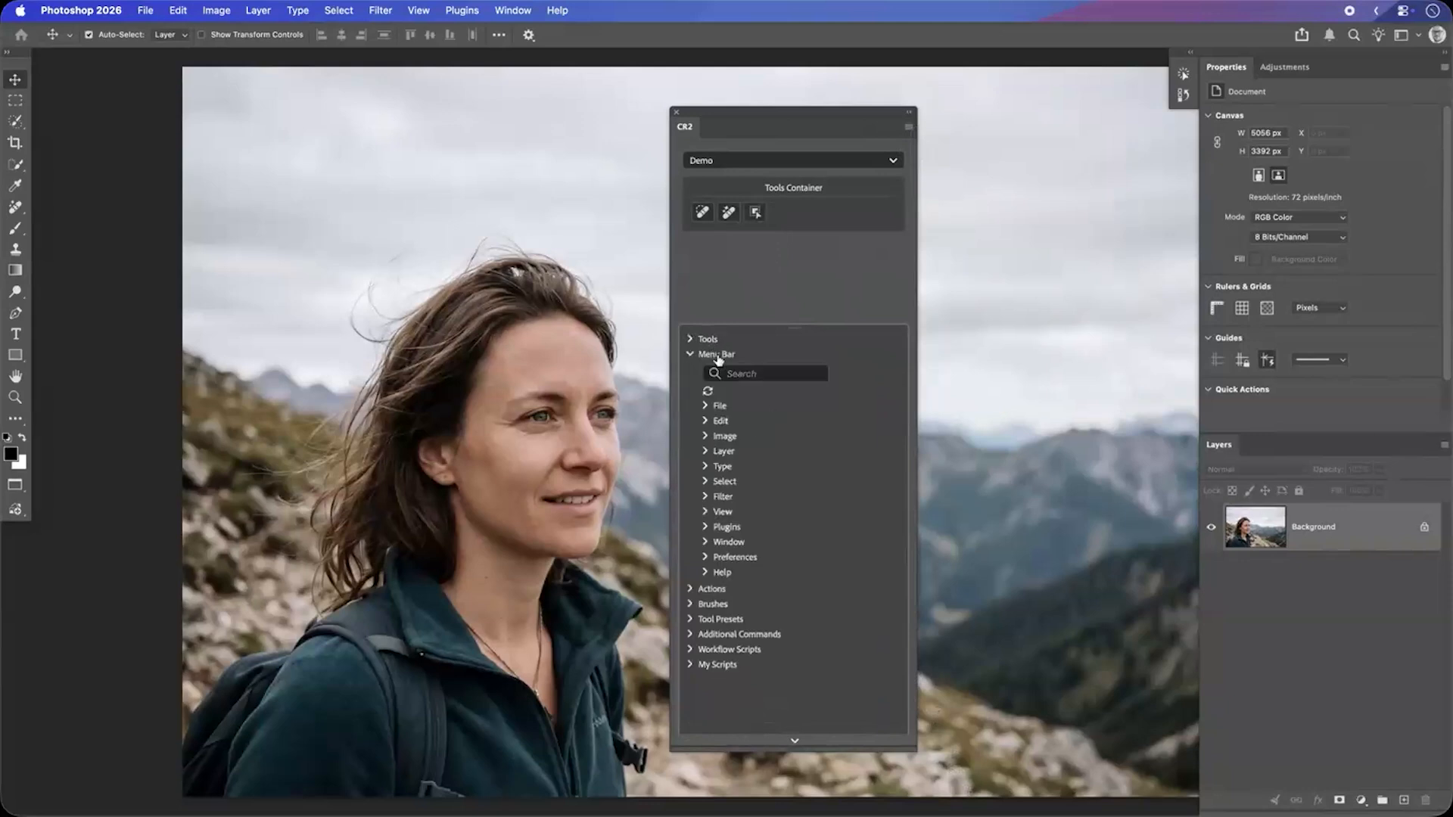
pyautogui.click(909, 128)
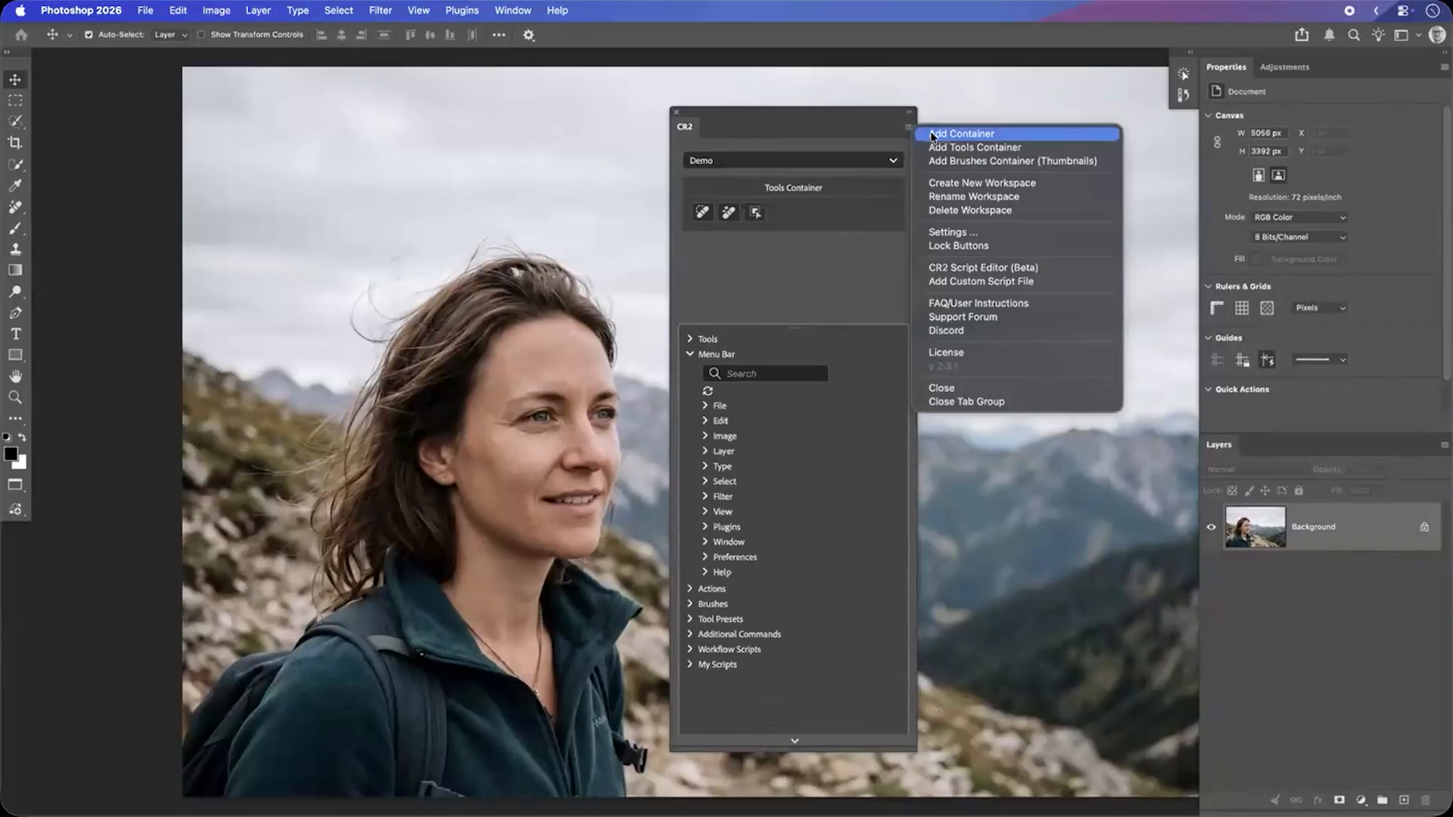
pyautogui.click(934, 136)
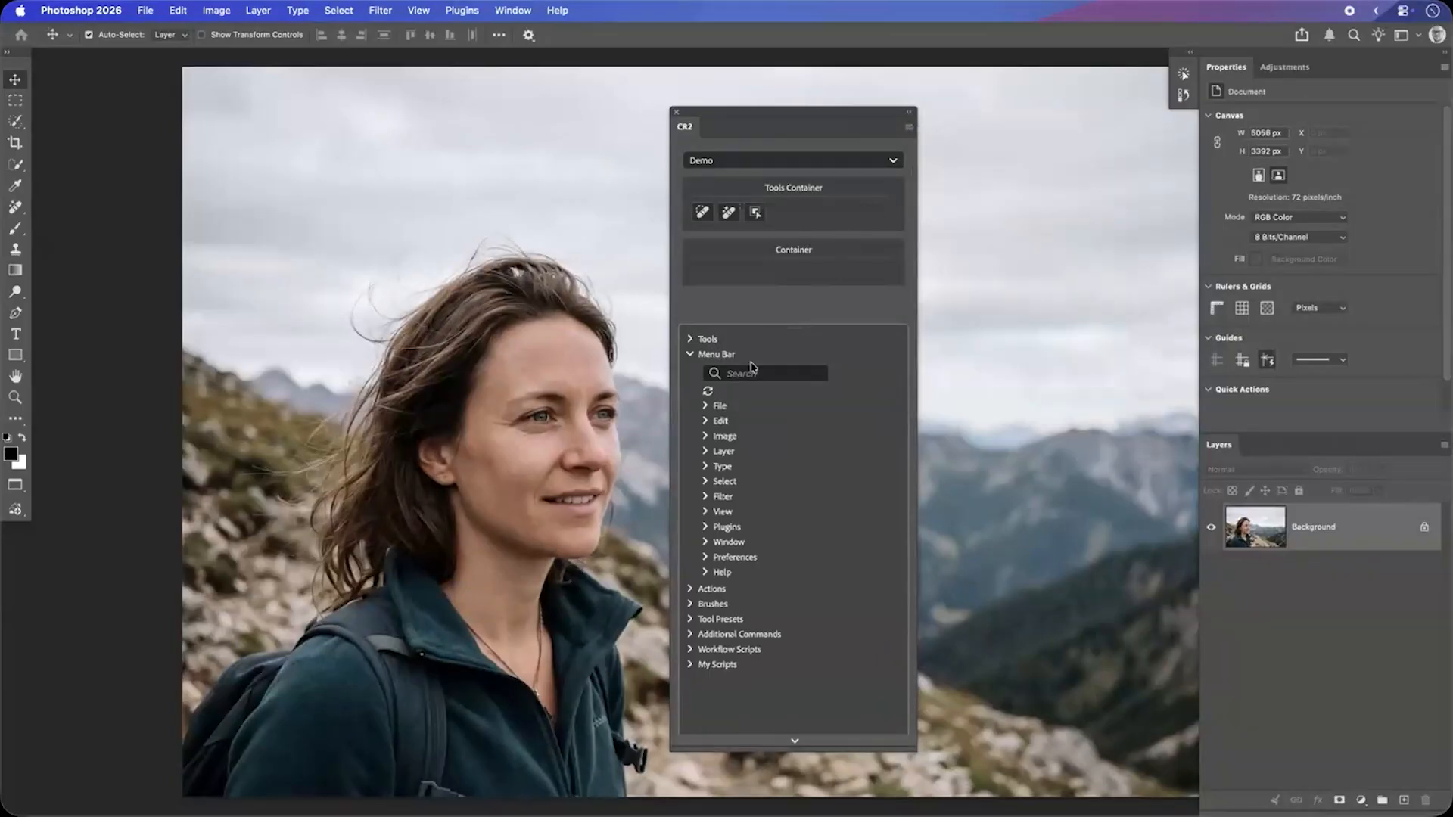
pyautogui.click(720, 493)
pyautogui.scroll(-3, 763, 654)
pyautogui.scroll(-3, 762, 654)
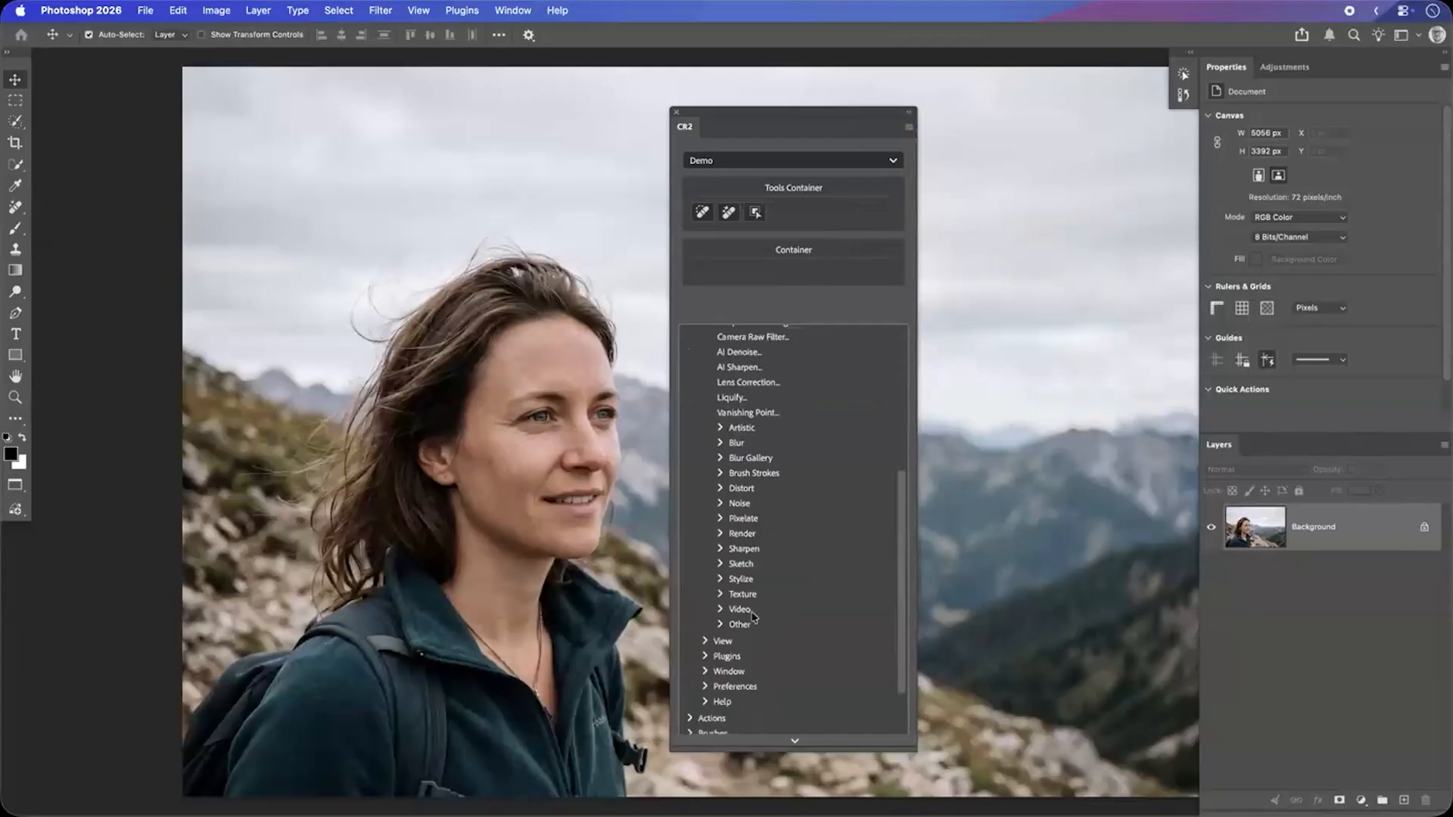
pyautogui.click(738, 551)
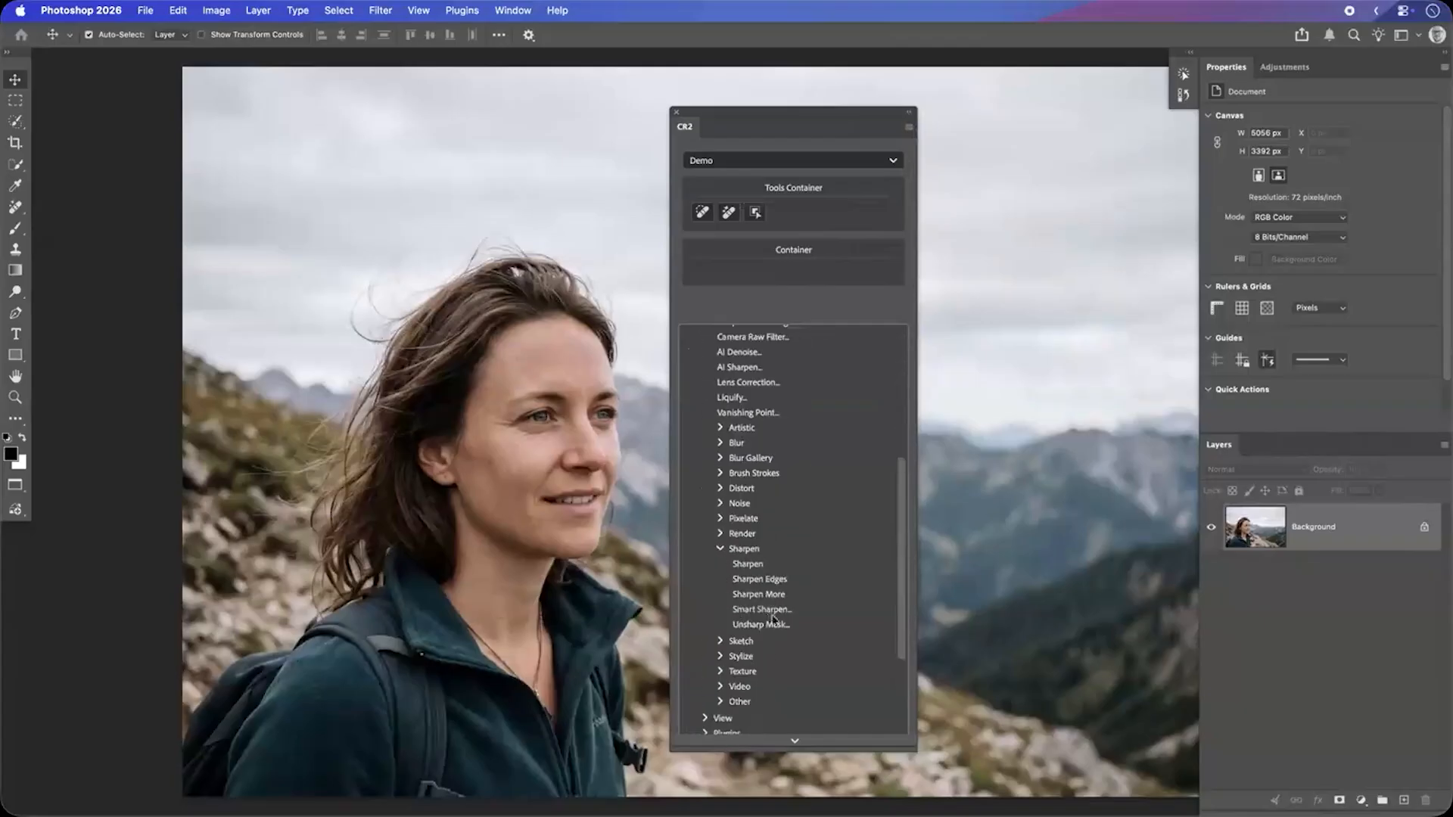
pyautogui.moveTo(770, 624); pyautogui.dragTo(788, 276)
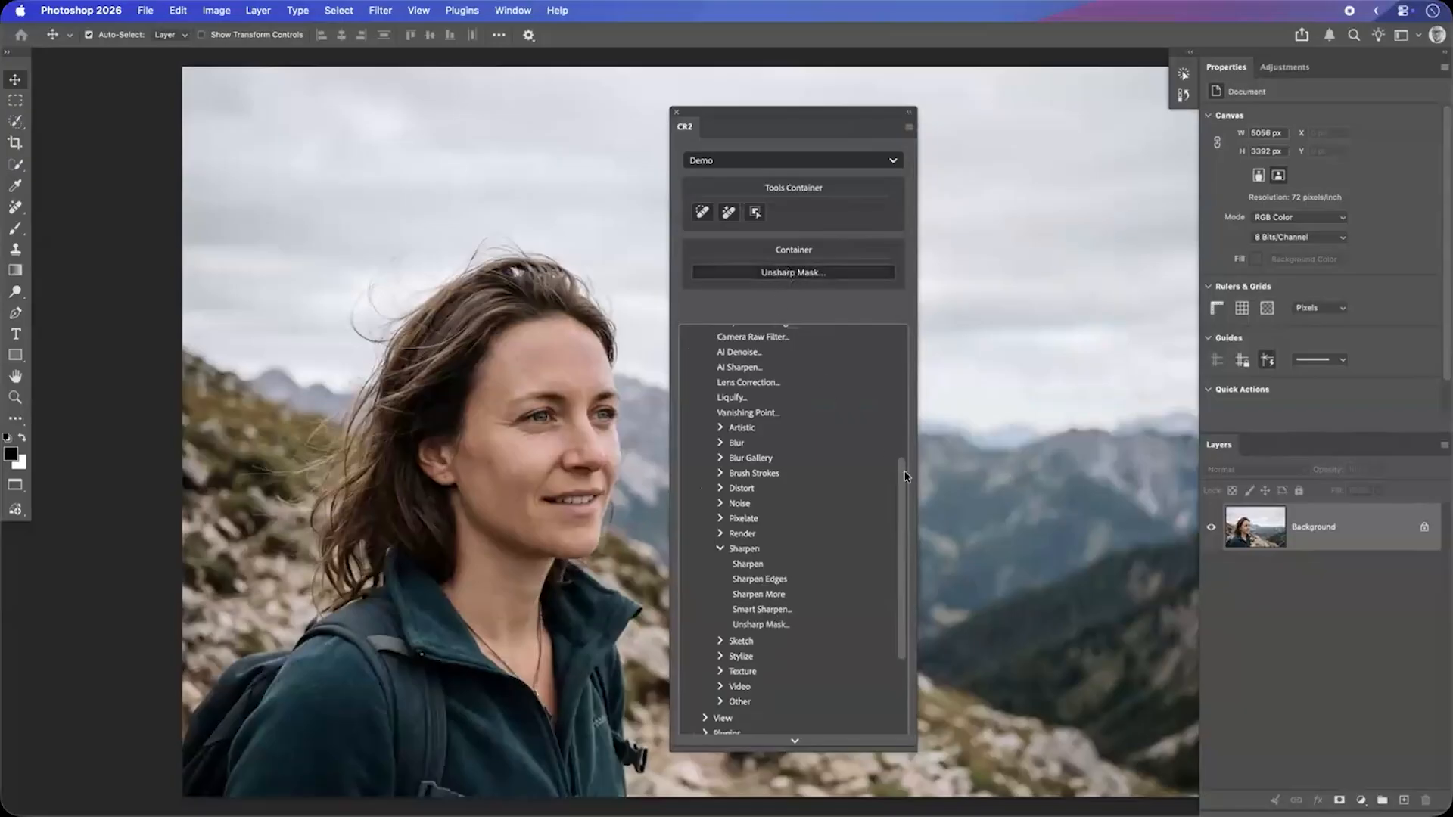
pyautogui.scroll(5, 905, 477)
pyautogui.click(718, 502)
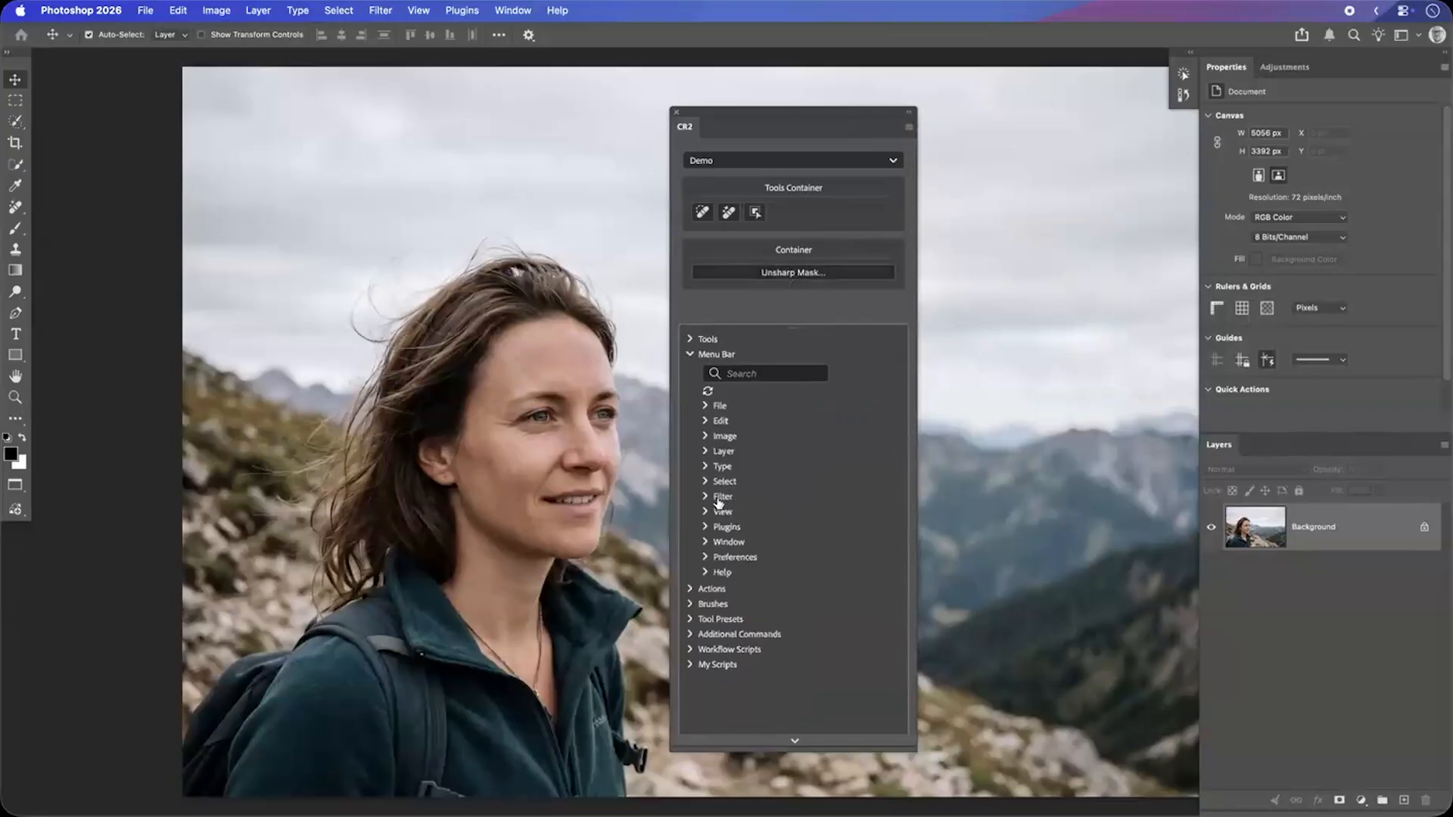
pyautogui.click(711, 357)
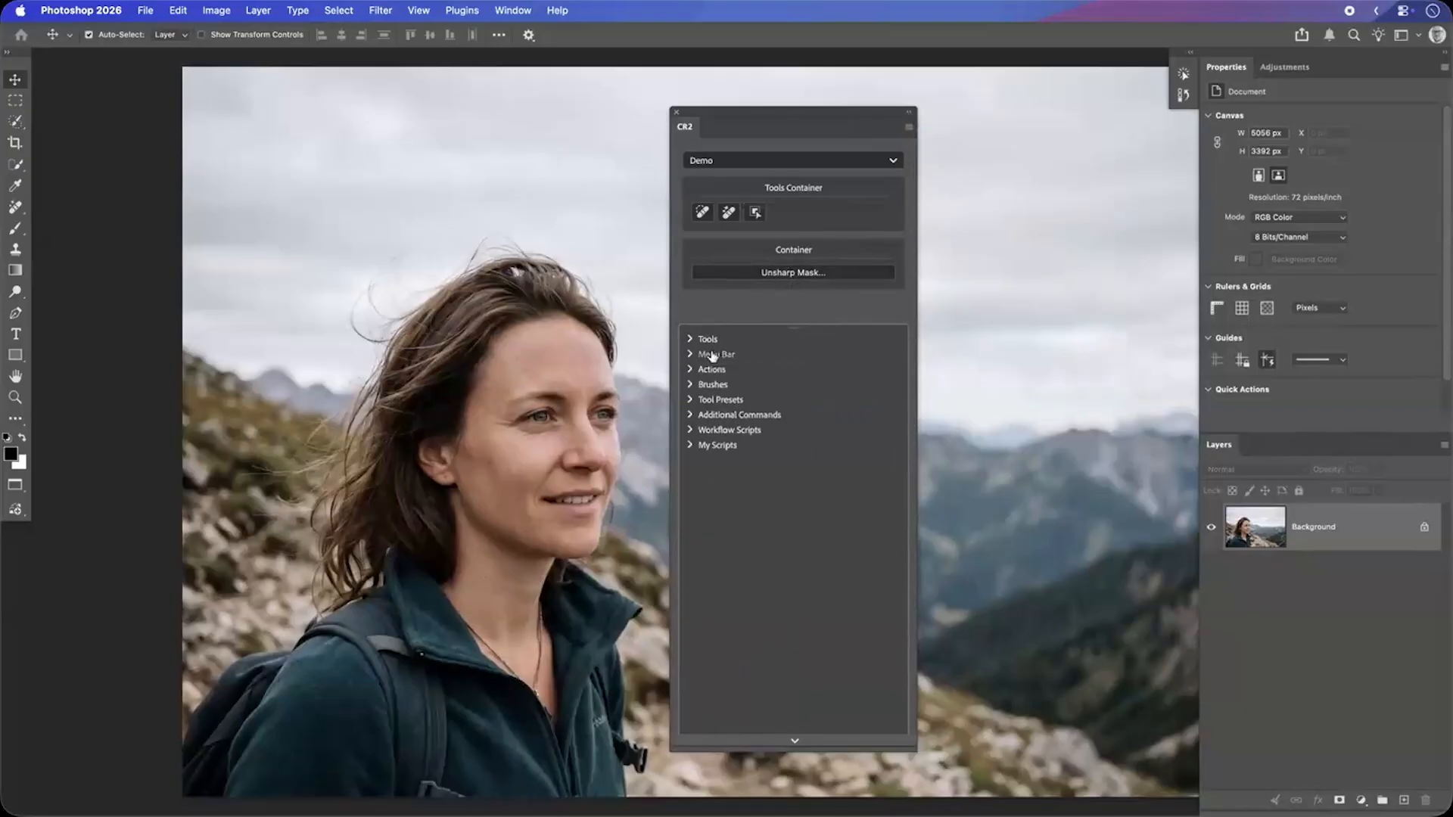
# Step: Add the Cross Processing 1 action from the CECC-Cold set beside Unsharp Mask in the standard container
pyautogui.click(710, 371)
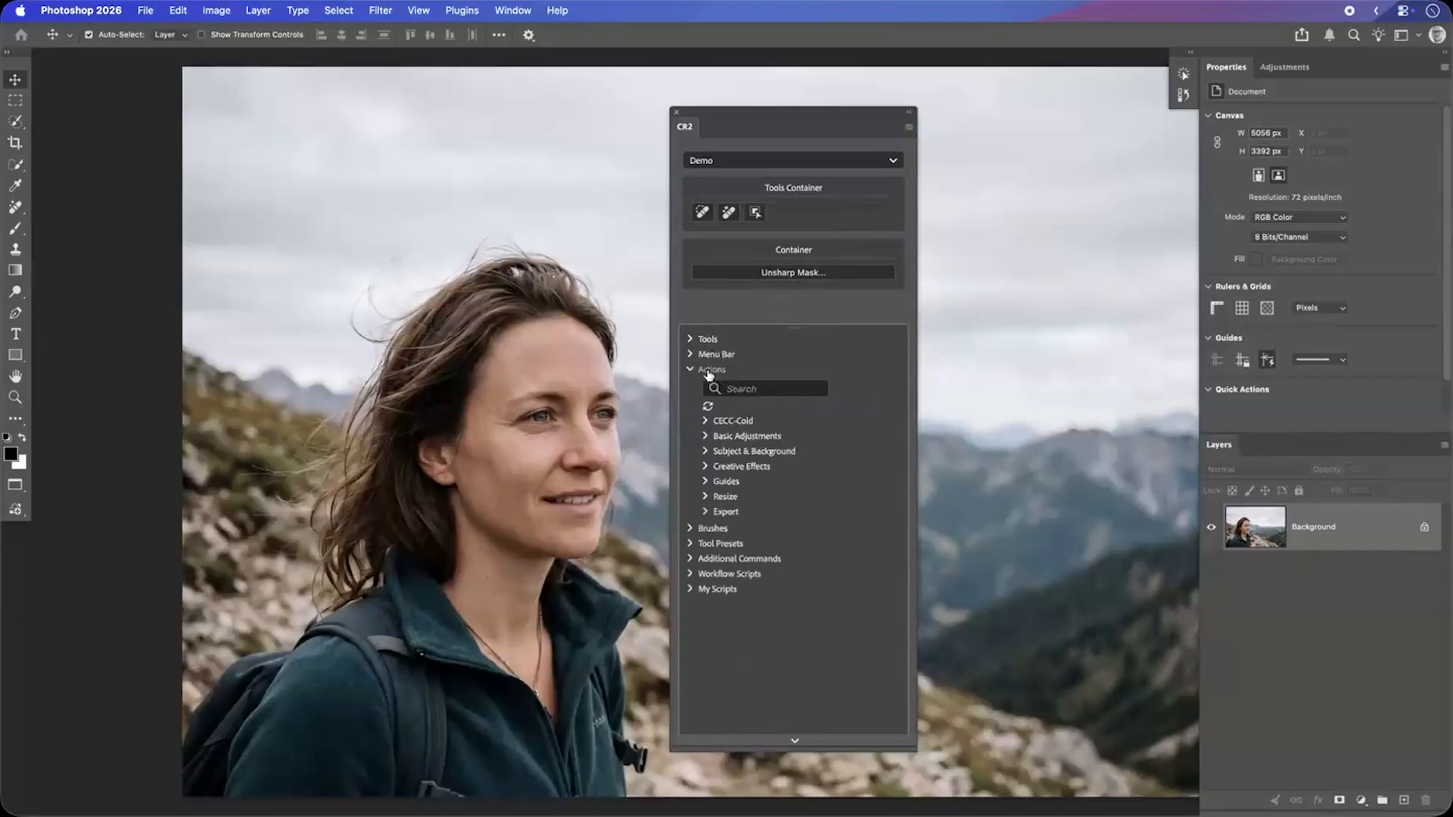
pyautogui.click(746, 422)
pyautogui.moveTo(748, 433); pyautogui.dragTo(861, 276)
pyautogui.moveTo(825, 327); pyautogui.dragTo(821, 409)
pyautogui.click(719, 443)
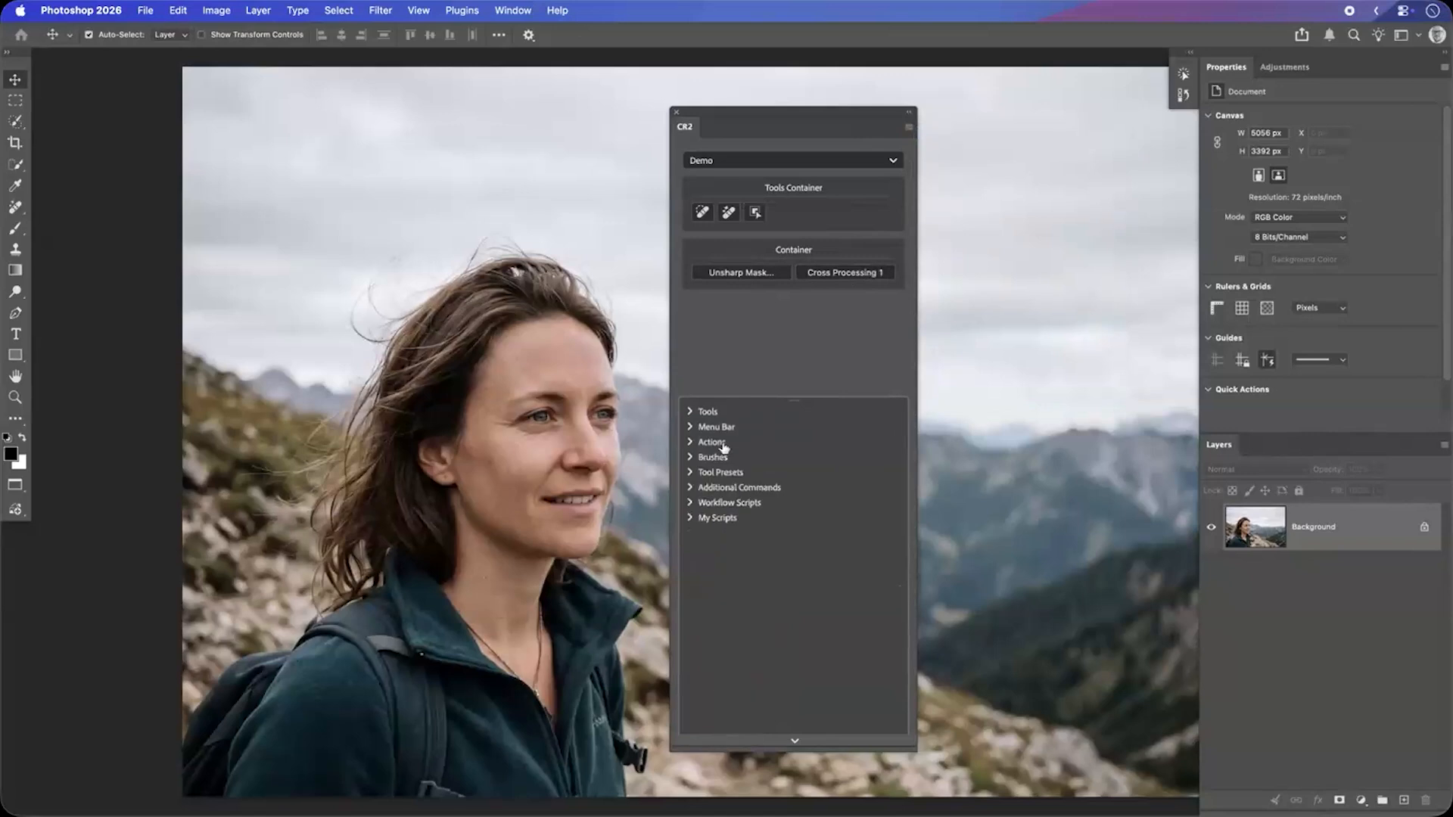
# Step: Add a brushes container with thumbnails and place the Soft Round and Hard Round general brushes side by side in it
pyautogui.click(713, 458)
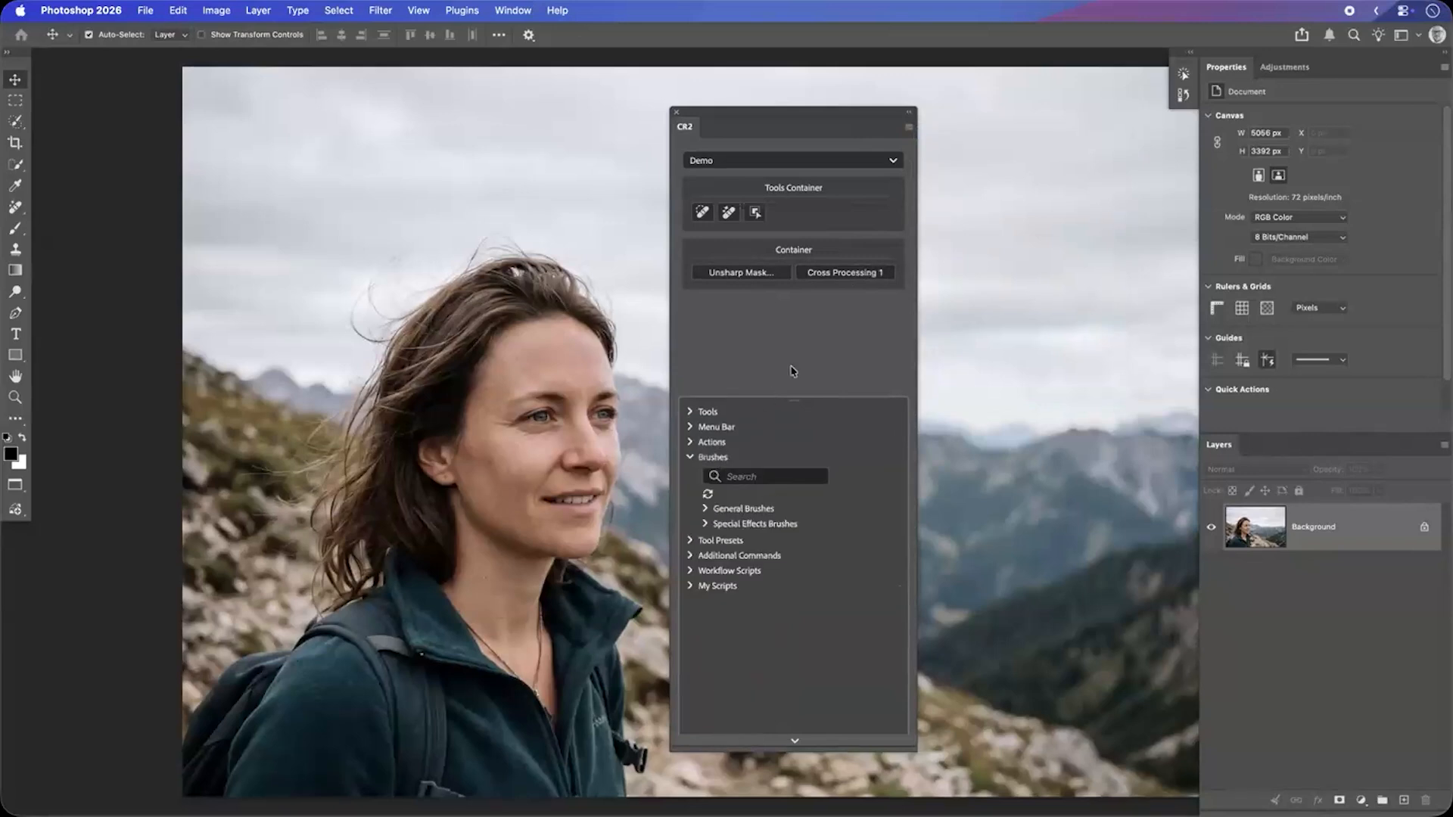
pyautogui.click(908, 128)
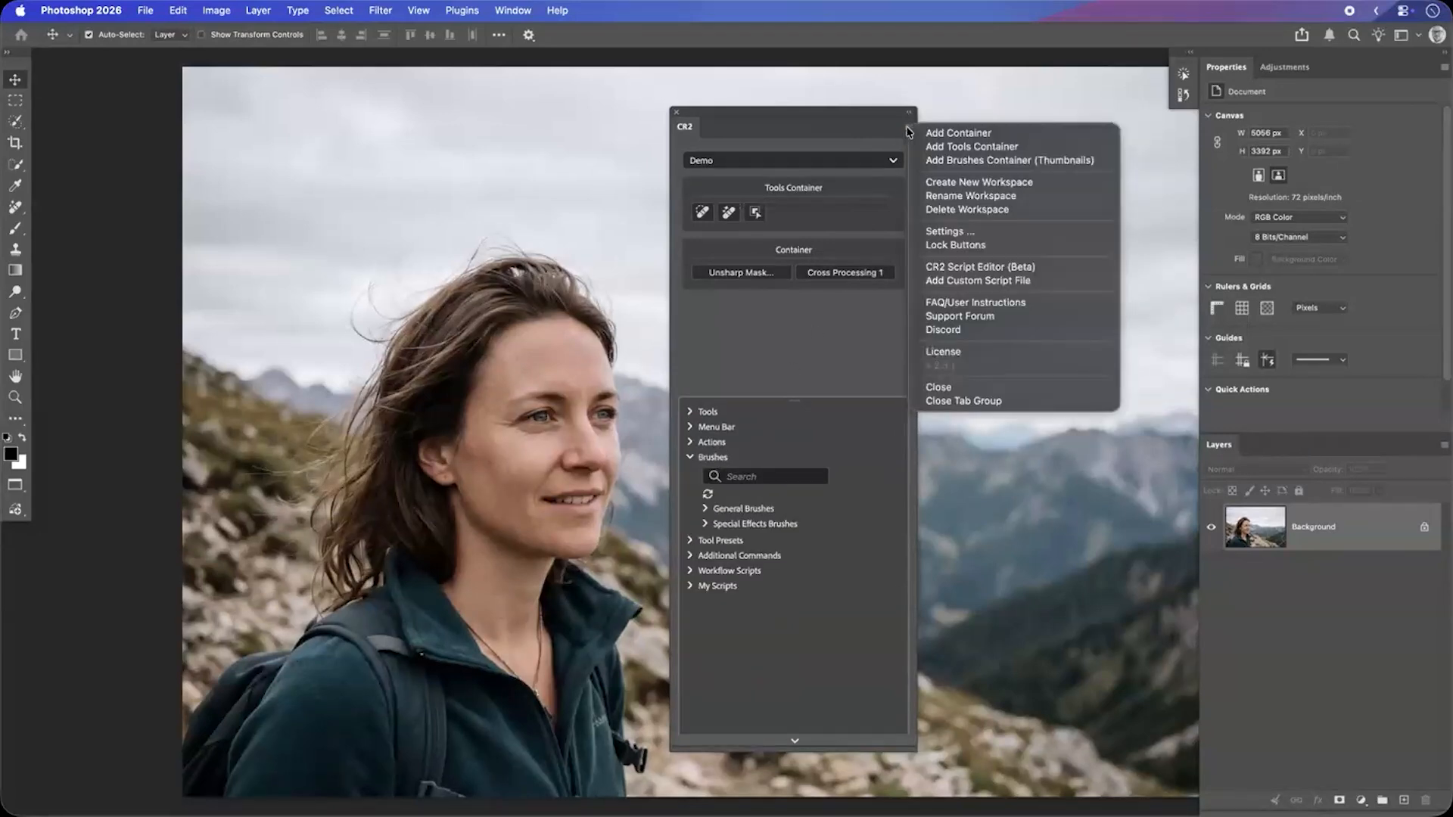
pyautogui.click(946, 161)
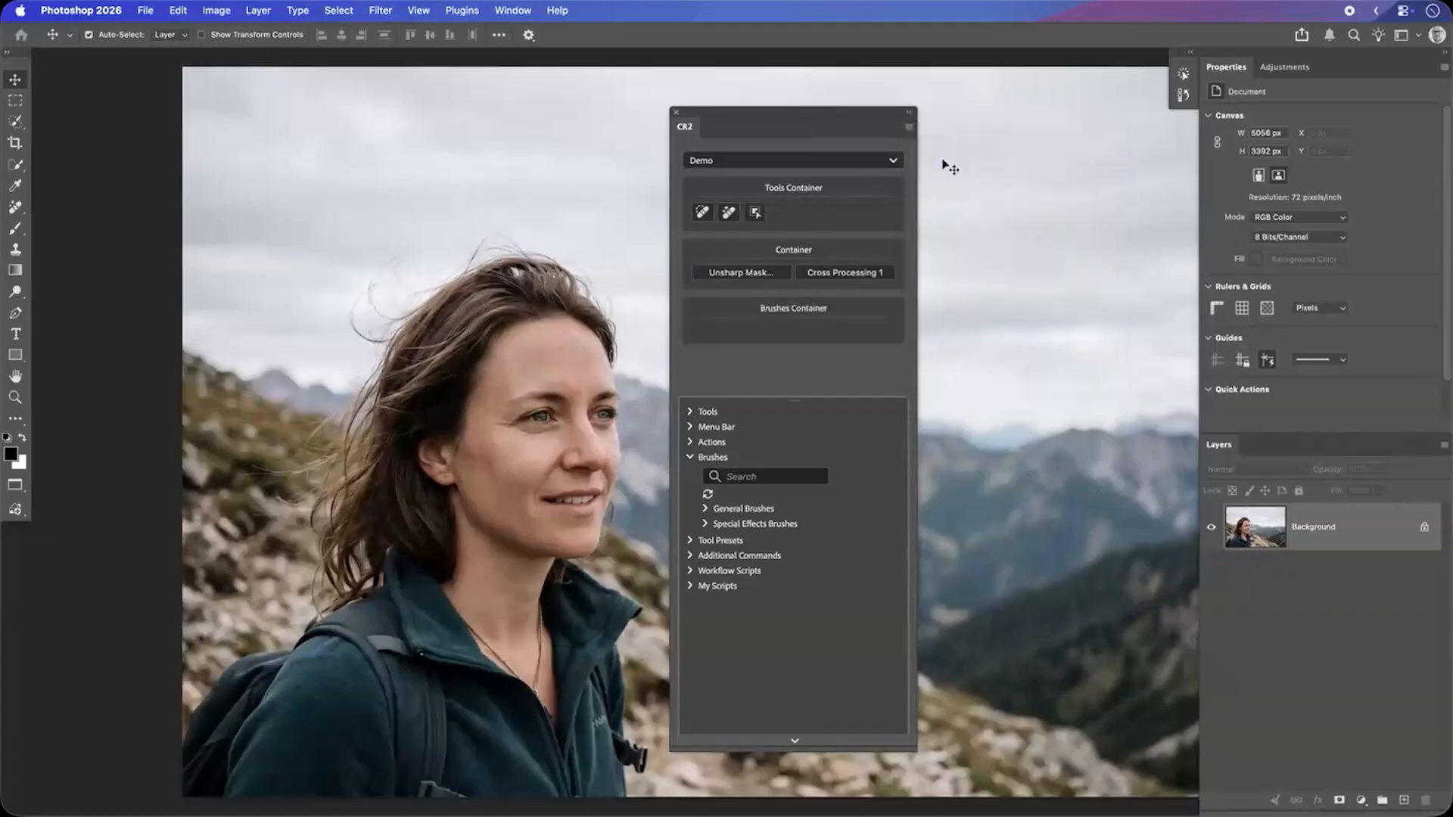
pyautogui.click(743, 511)
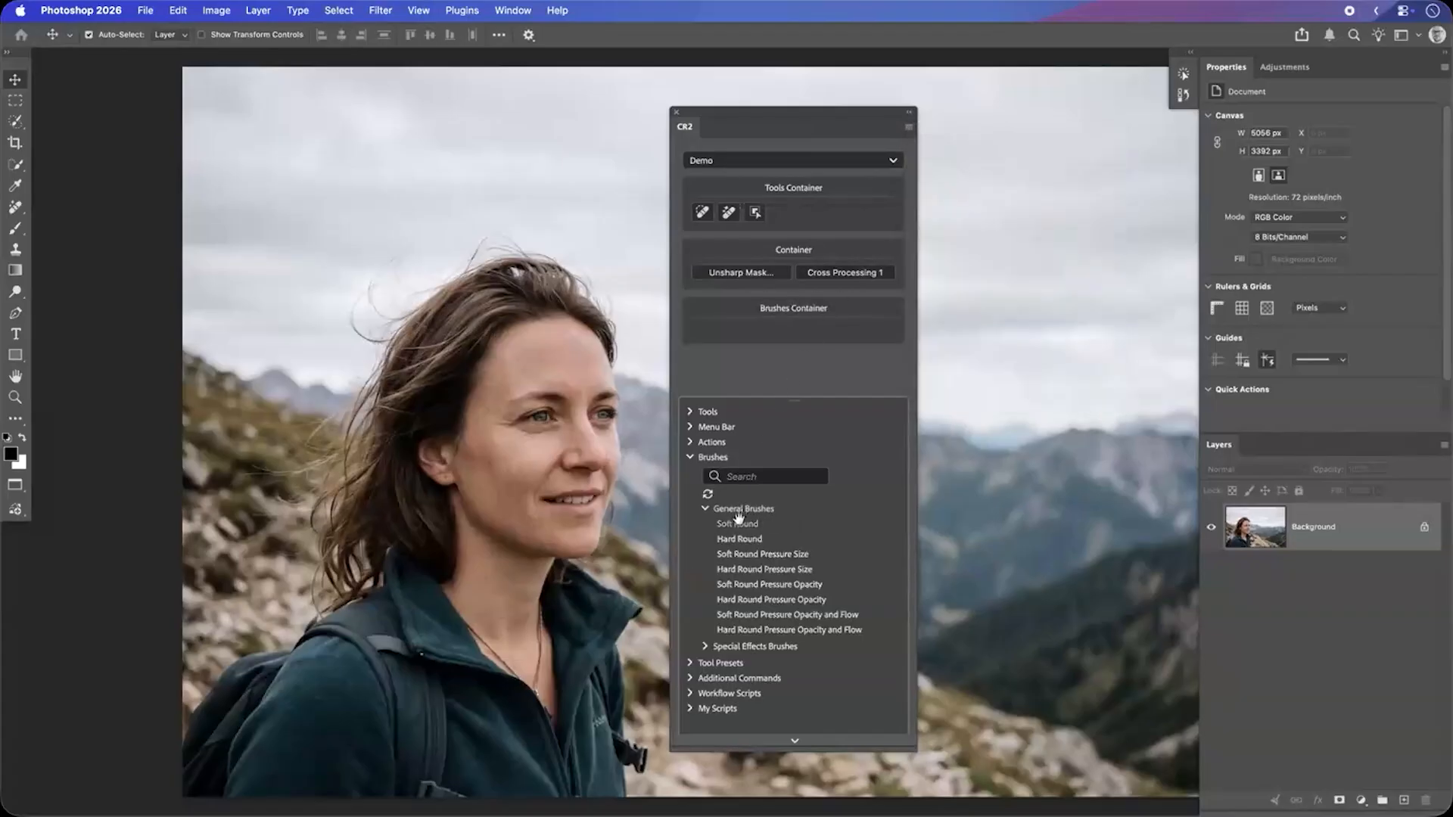
pyautogui.moveTo(737, 523); pyautogui.dragTo(740, 329)
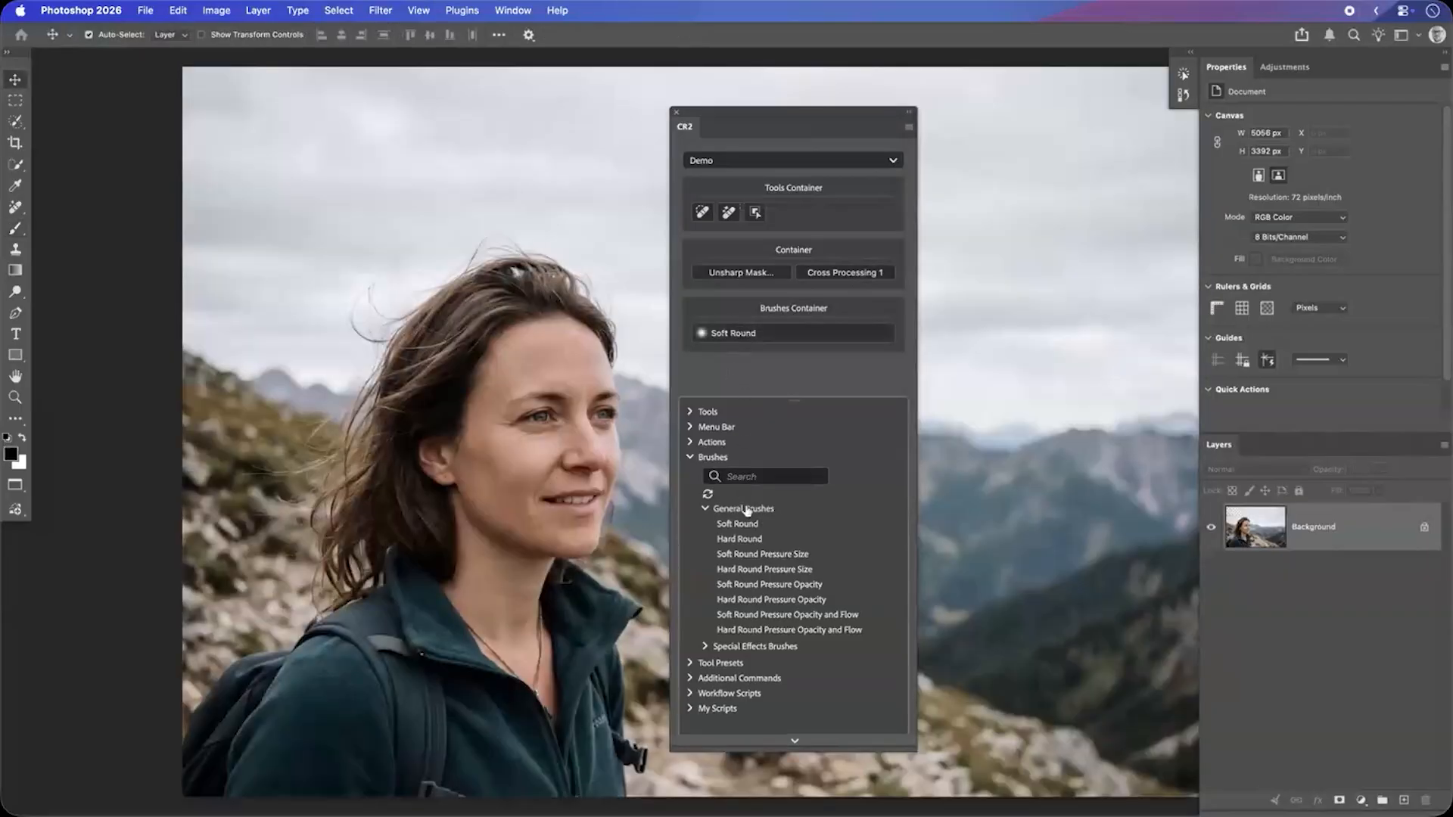
pyautogui.moveTo(749, 538); pyautogui.dragTo(837, 350)
pyautogui.click(731, 459)
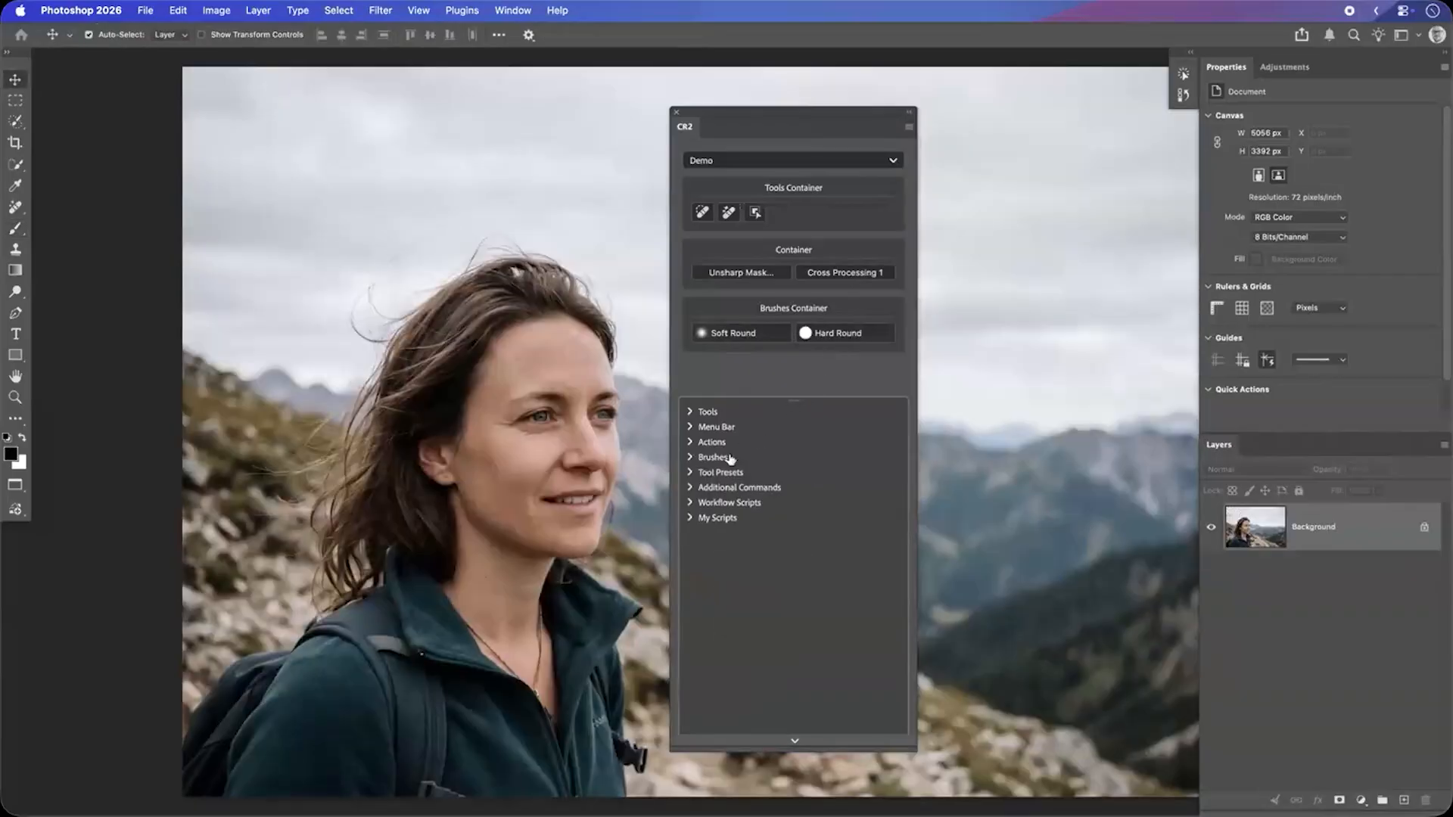
# Step: Add the Merge Visible Layers to New Layer command to the standard container and collapse the command library
pyautogui.click(727, 488)
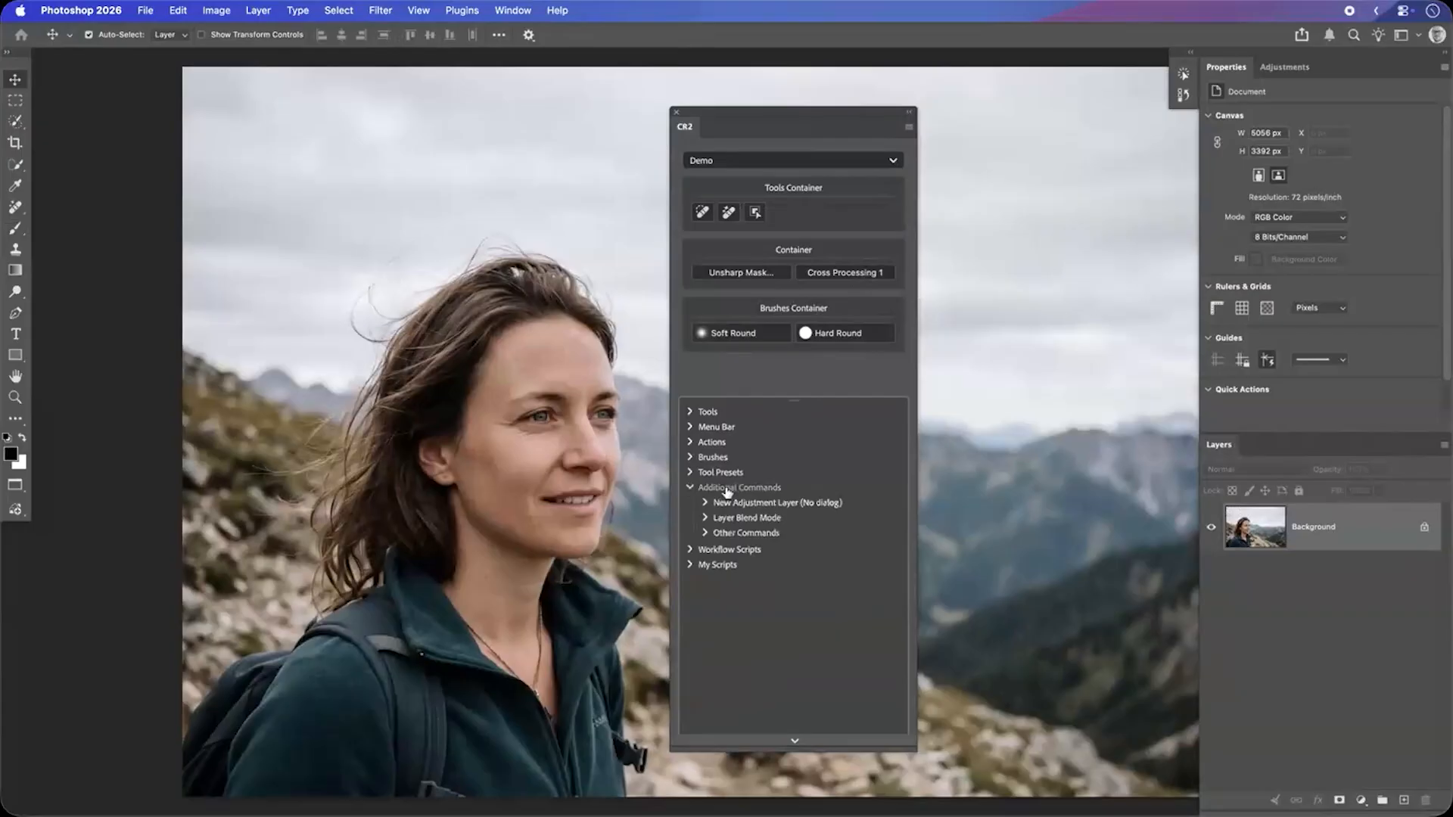
pyautogui.click(738, 534)
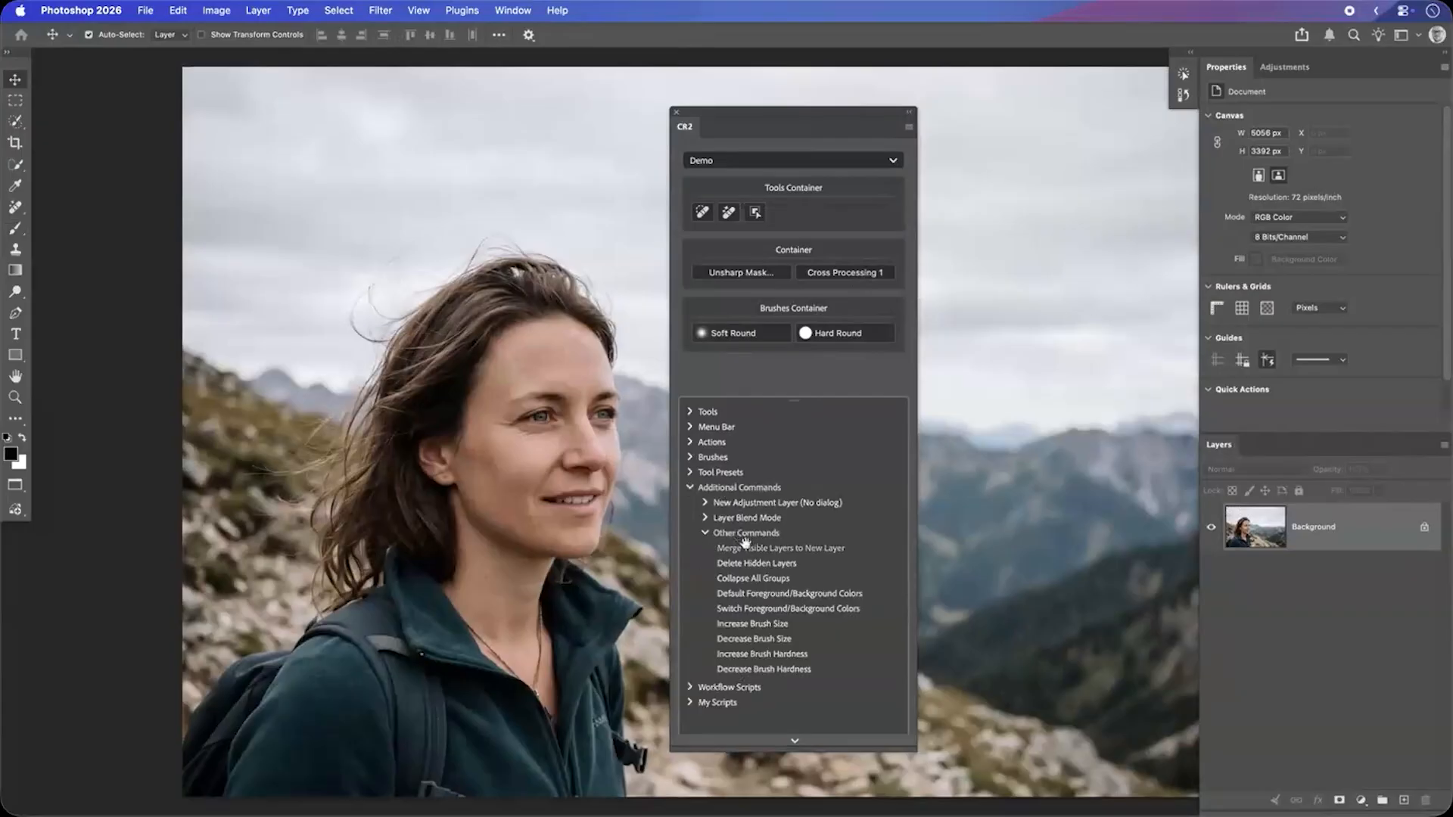
pyautogui.moveTo(746, 542); pyautogui.dragTo(859, 280)
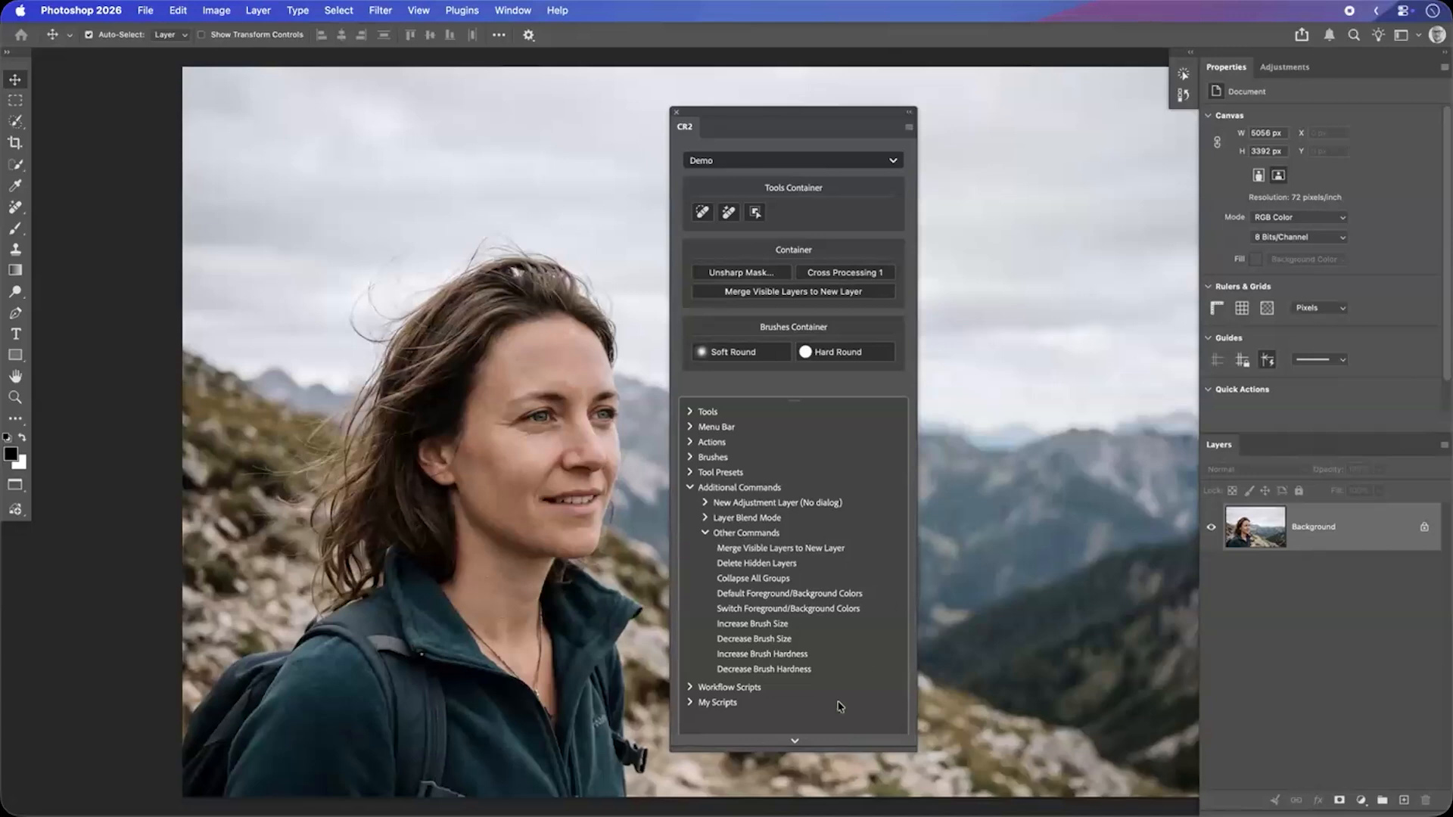
pyautogui.click(822, 741)
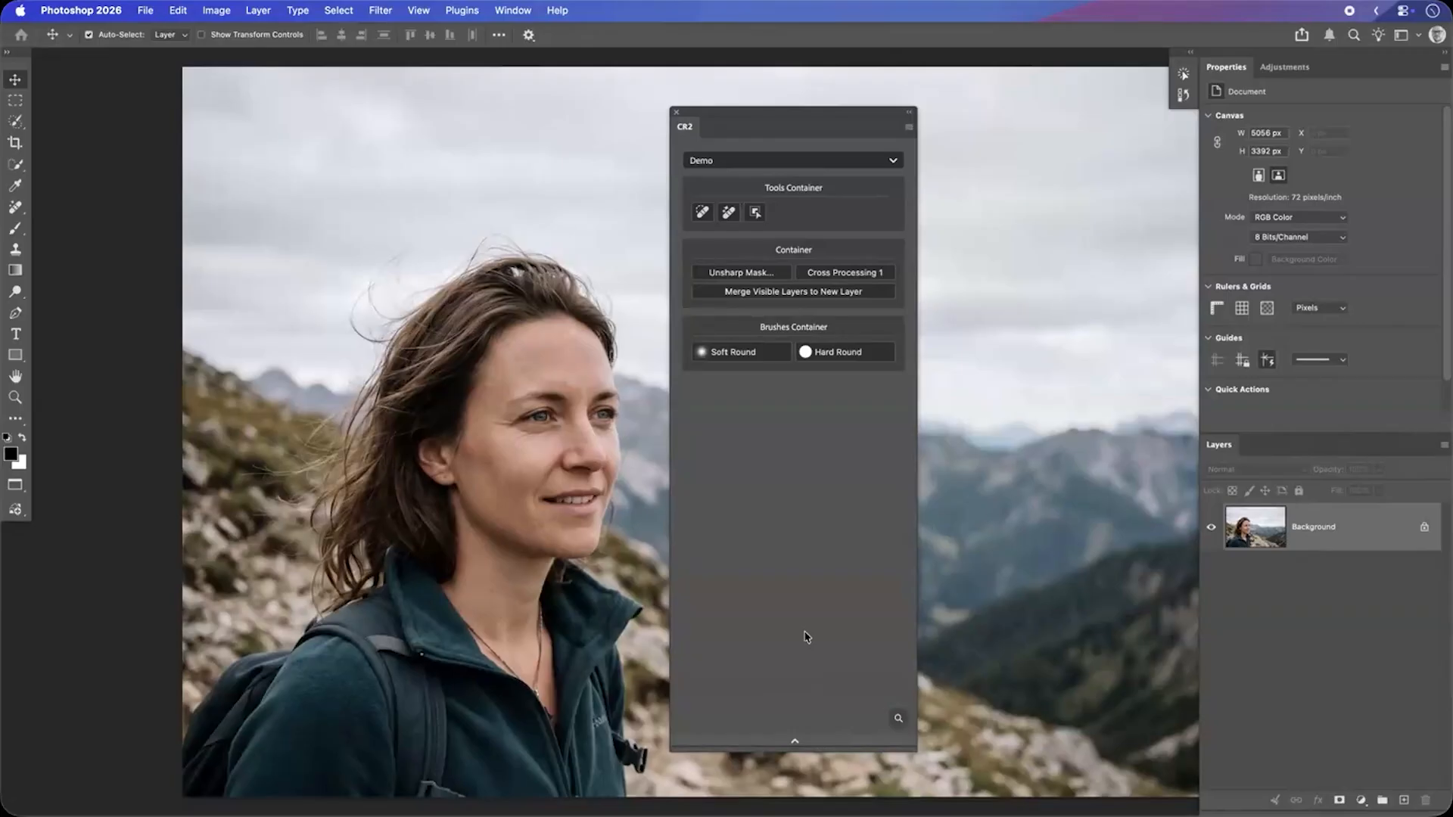
# Step: Find the Liquify filter with the CR2 command search, launch it, and cancel it without changing the image
pyautogui.hotkey('shift', 'o')
pyautogui.click(899, 718)
pyautogui.write('liquify')
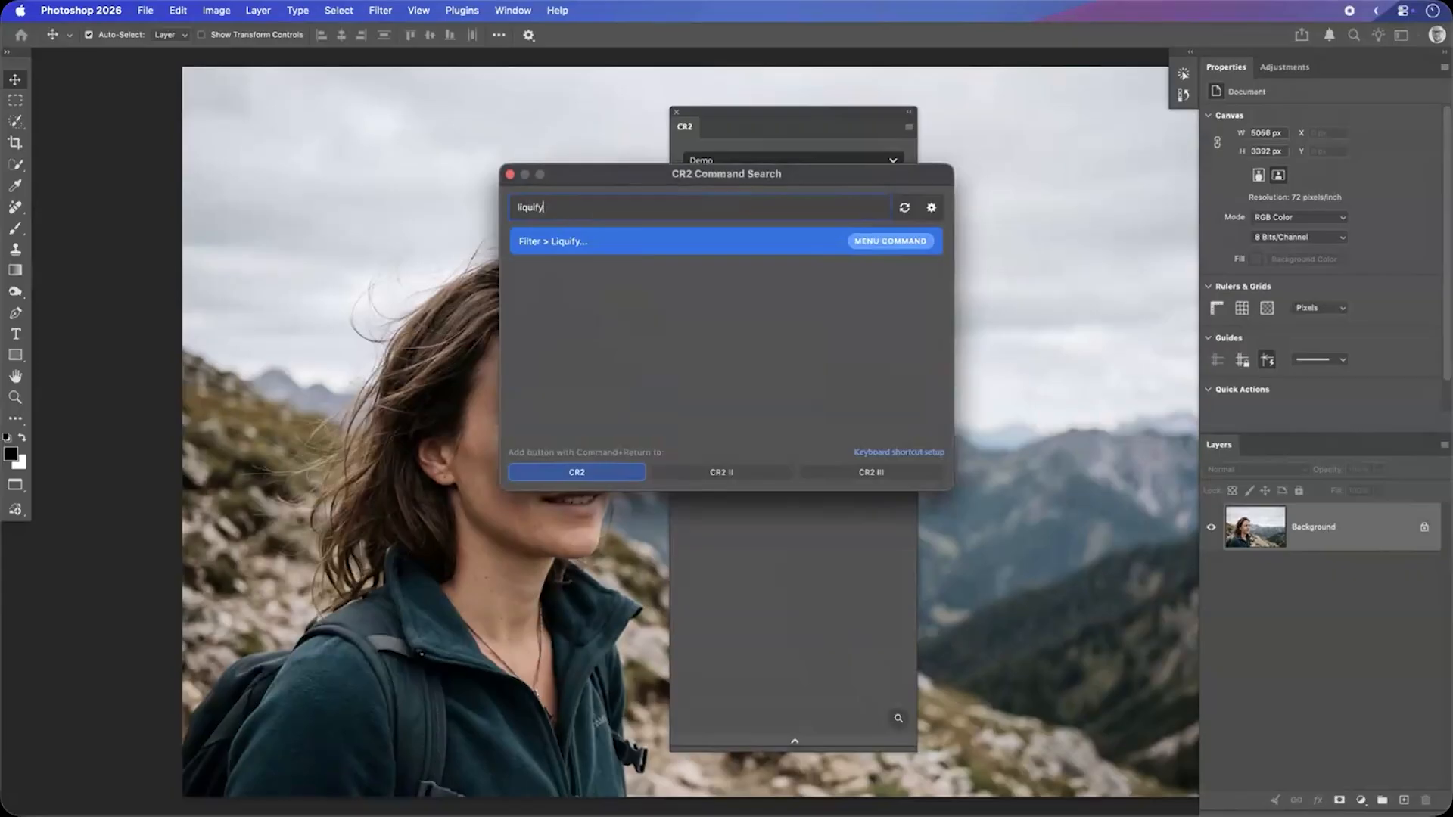
pyautogui.press('Return')
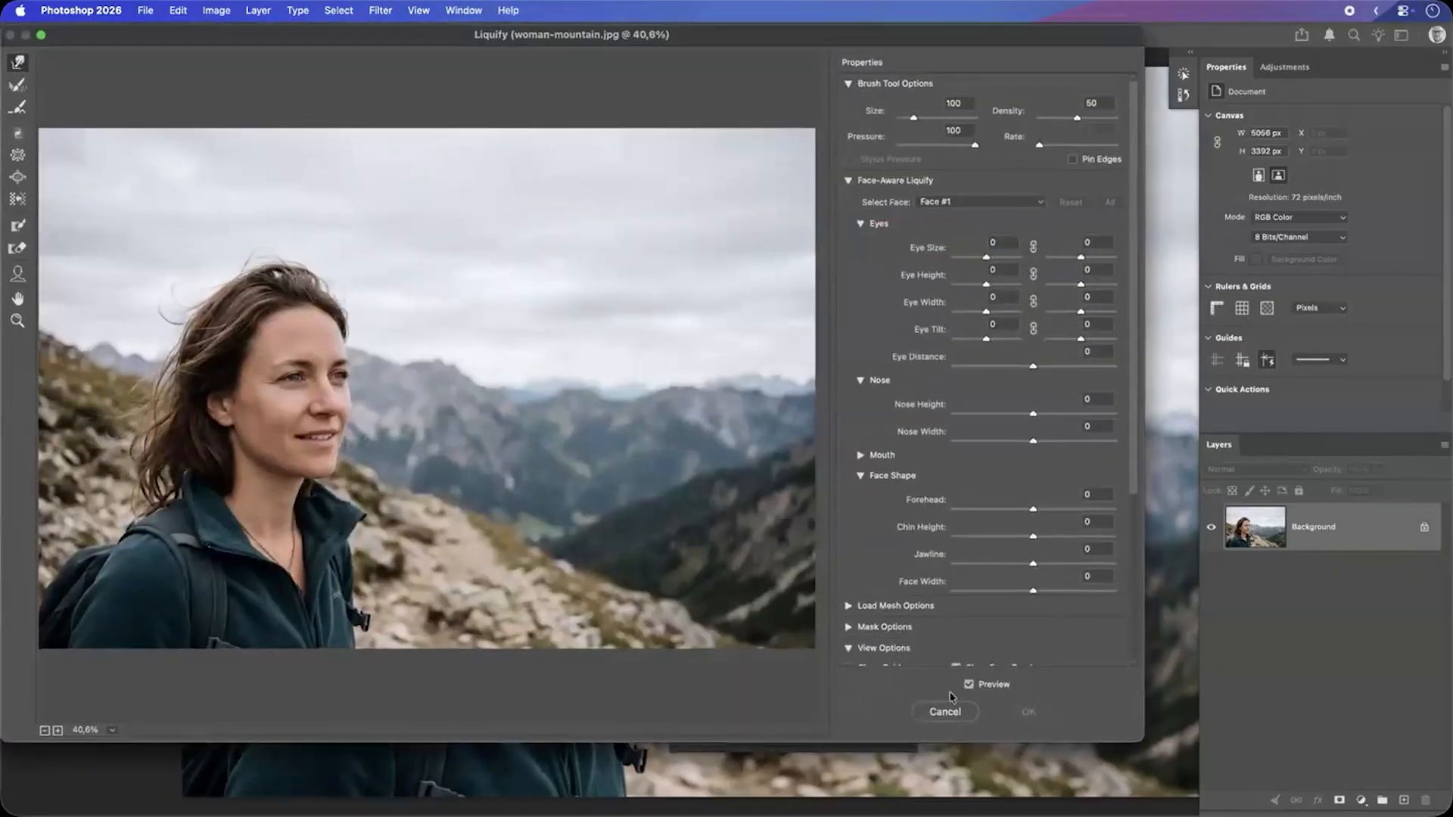
pyautogui.click(948, 712)
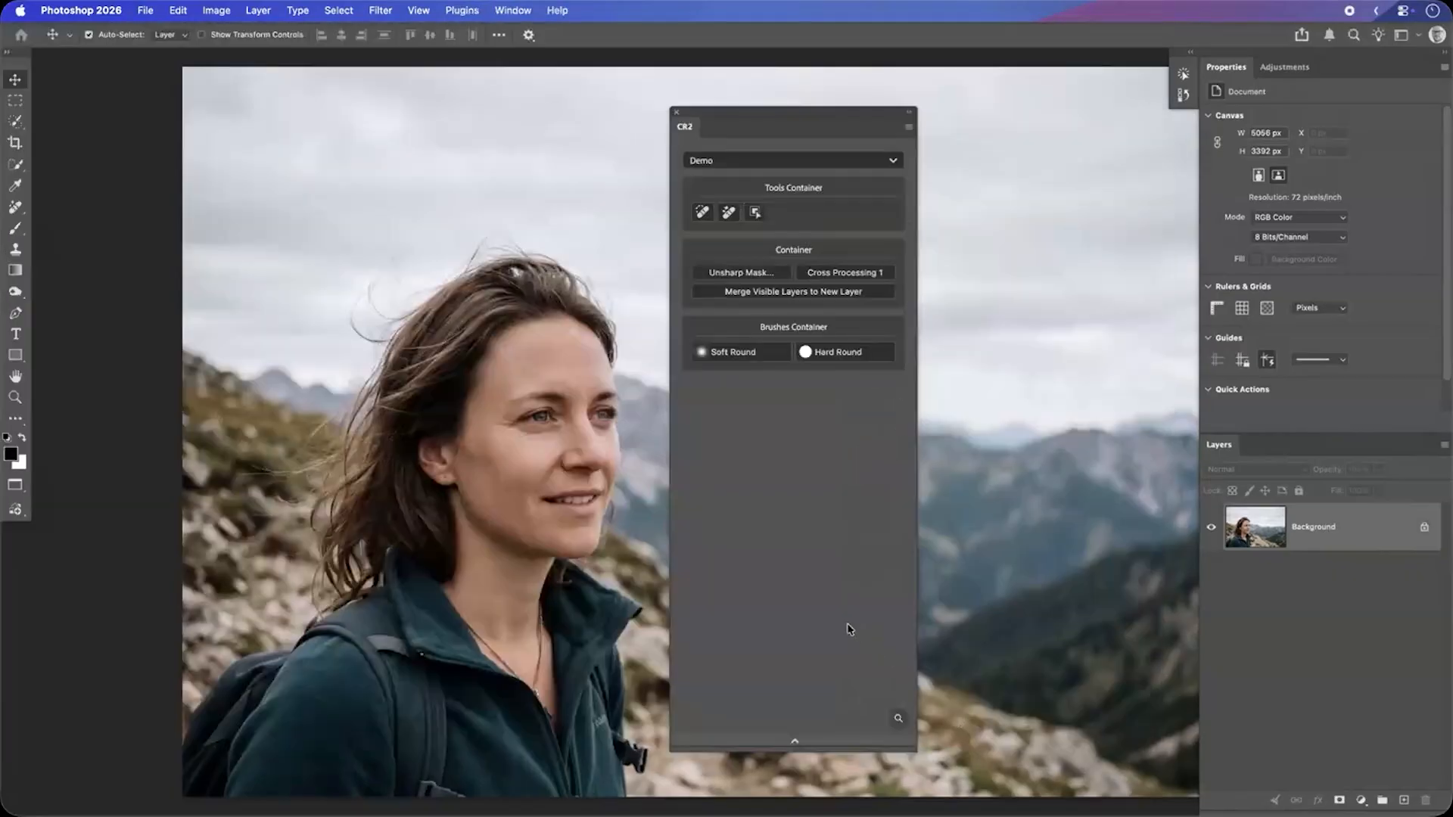
# Step: Search the CR2 commands for "remove" and activate the Remove Tool from the results
pyautogui.press('super+shift+space')
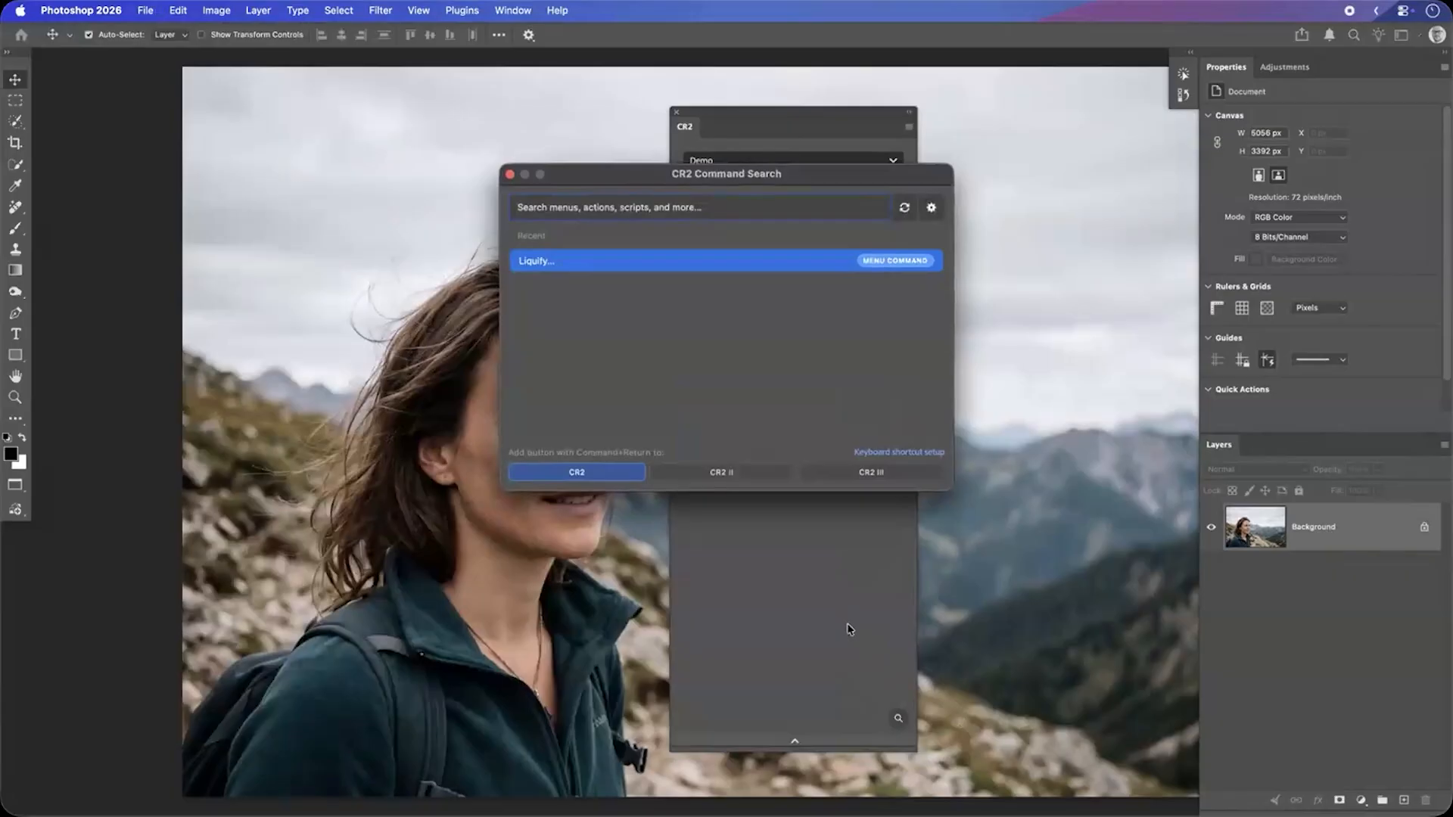
pyautogui.write('remove')
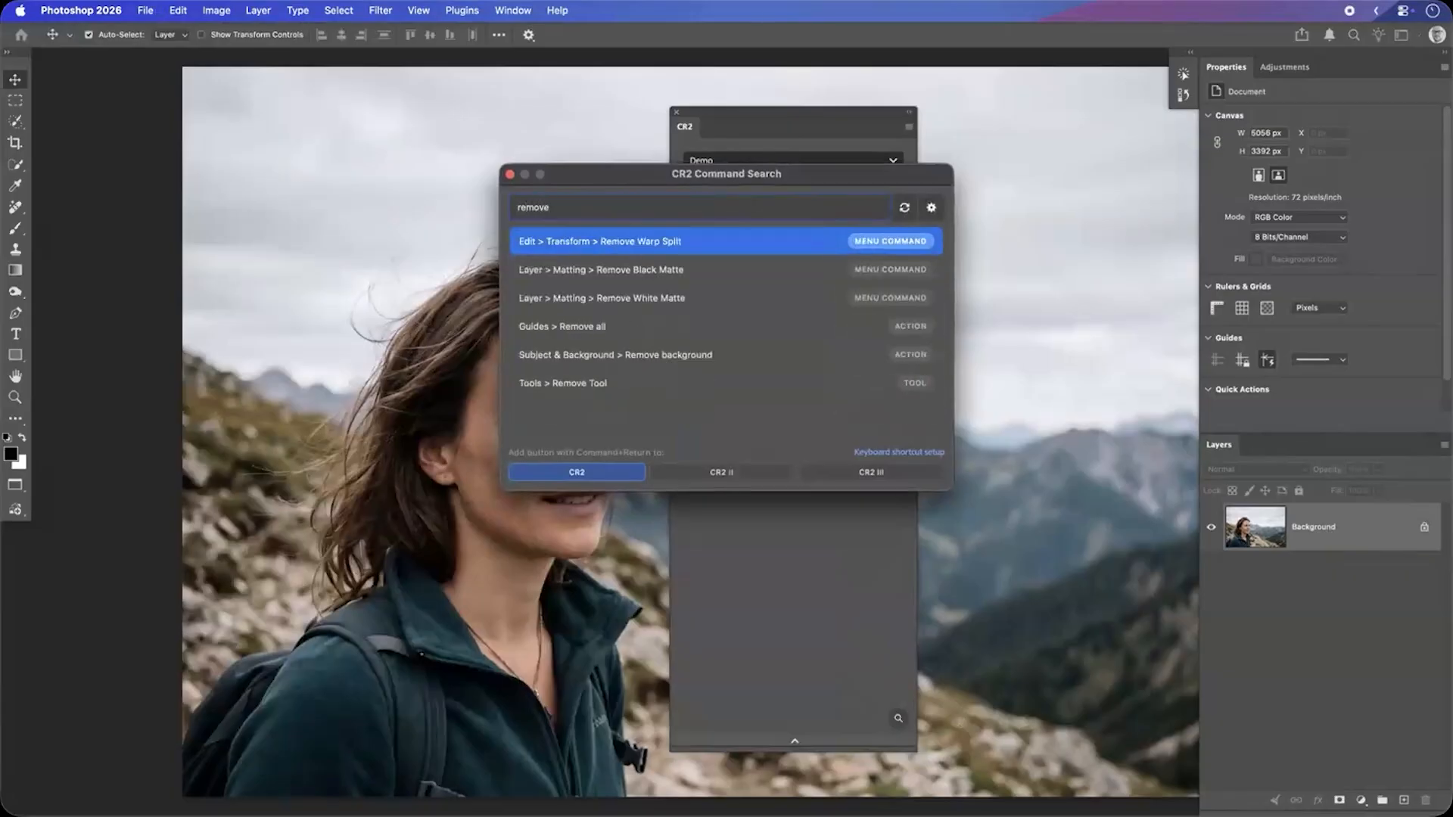
pyautogui.press('Down')
pyautogui.press('Down')
pyautogui.press('Down')
pyautogui.press('Down')
pyautogui.press('Down')
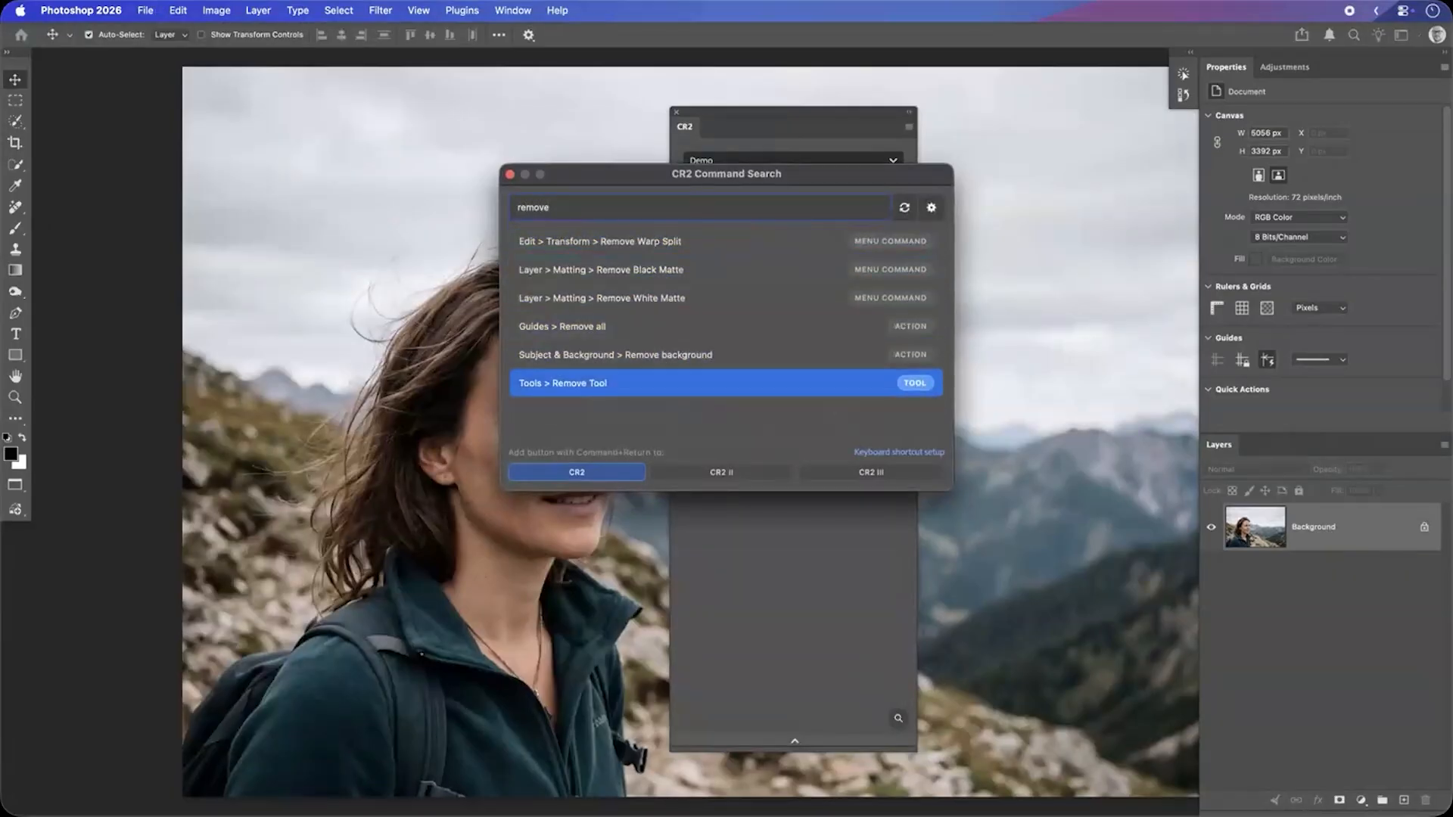
pyautogui.press('Return')
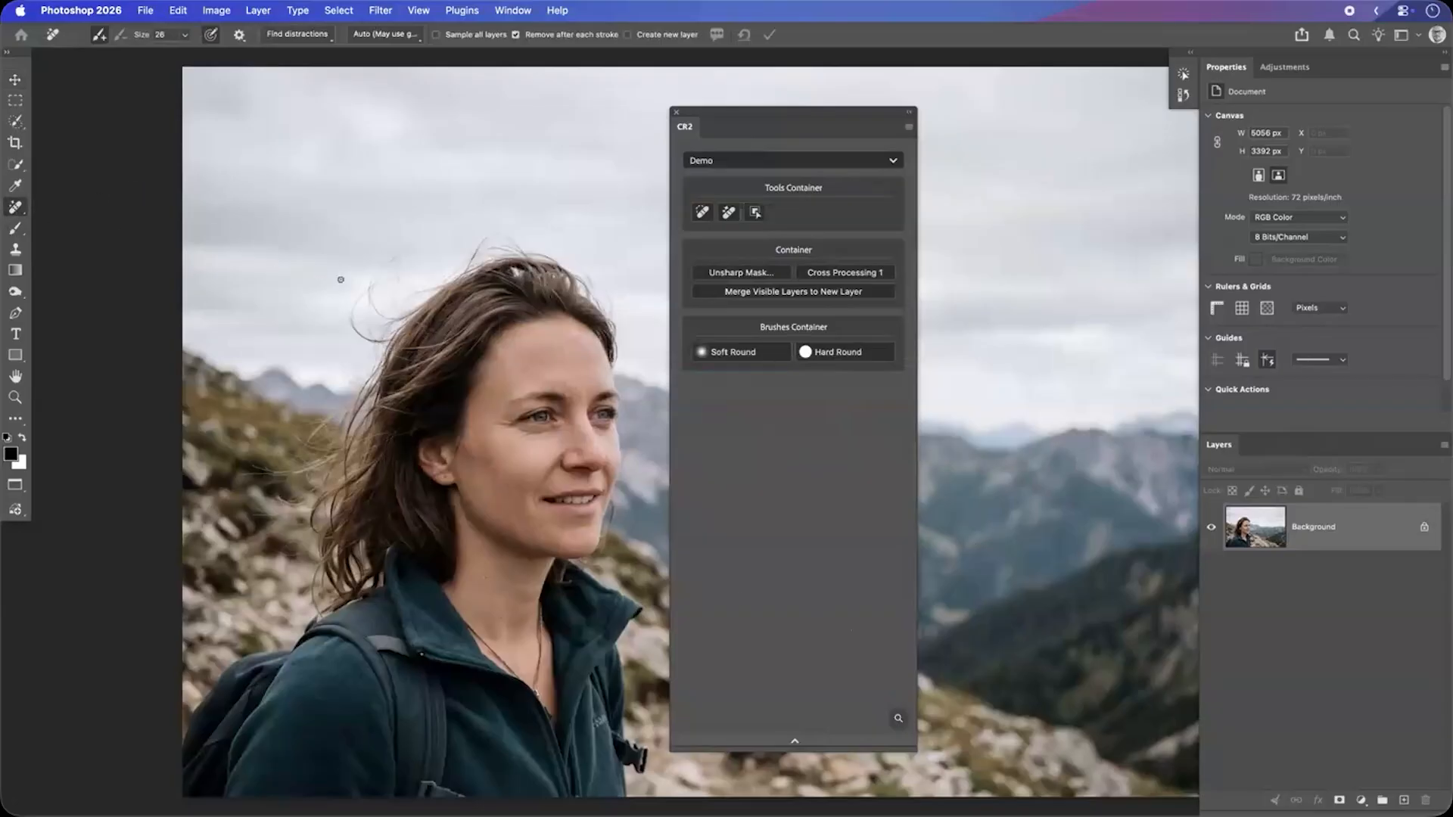
# Step: Activate the brush Kyle's Concept Brushes - Foliage Mix 2 through the command search, paint a test stroke across the sky, and undo it
pyautogui.press('super+shift+space')
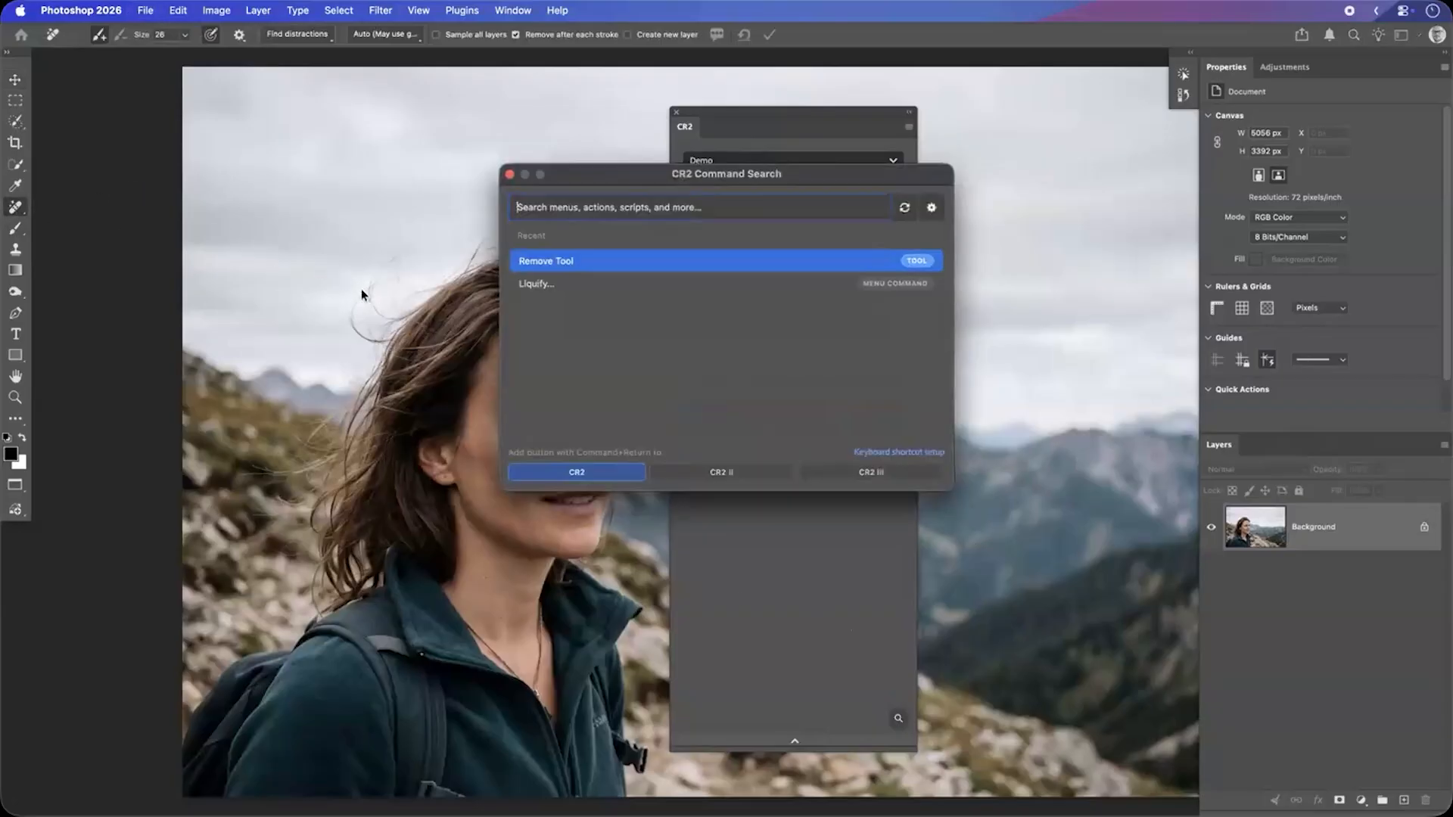
pyautogui.write('kyle')
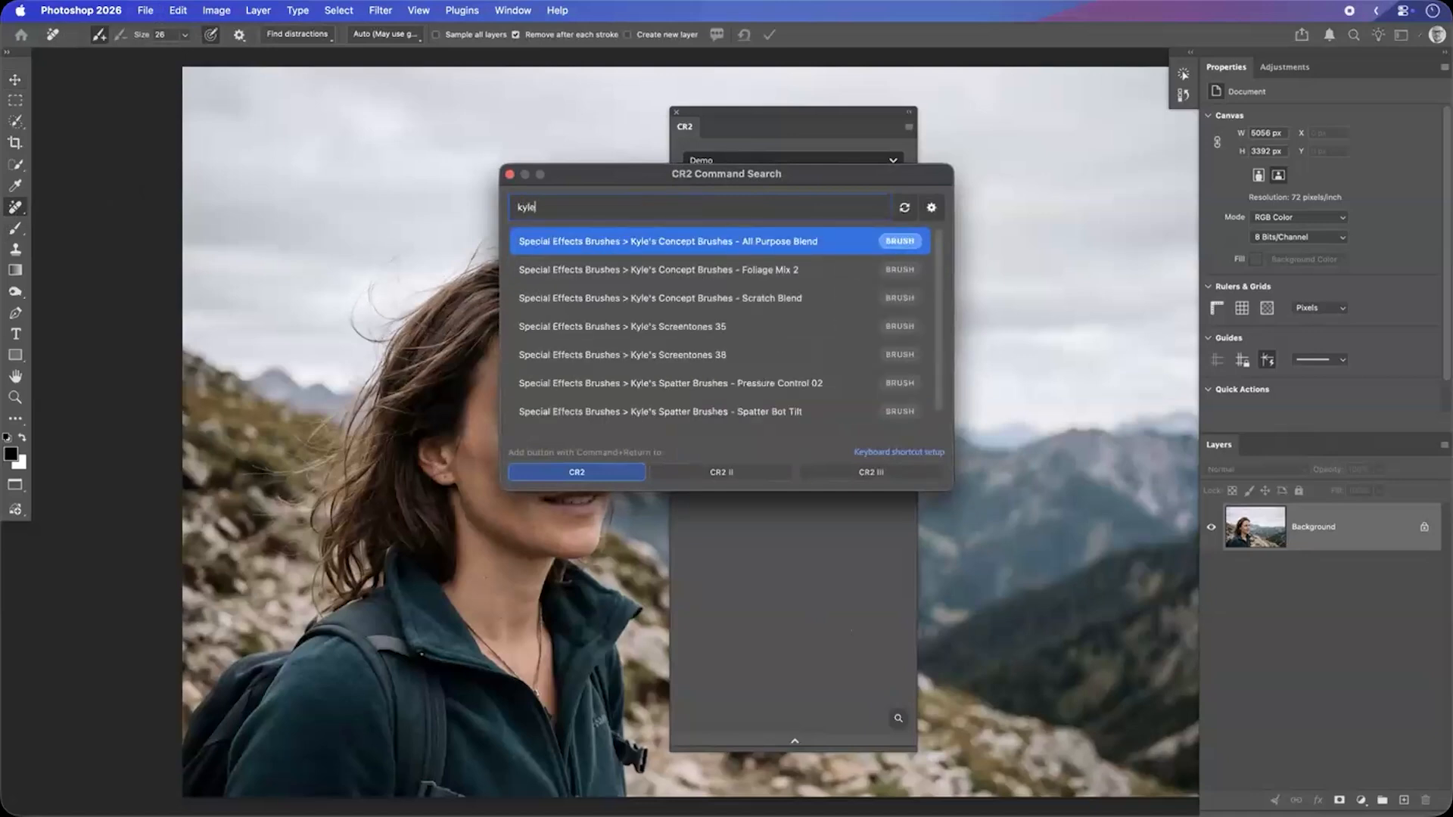
pyautogui.press('Down')
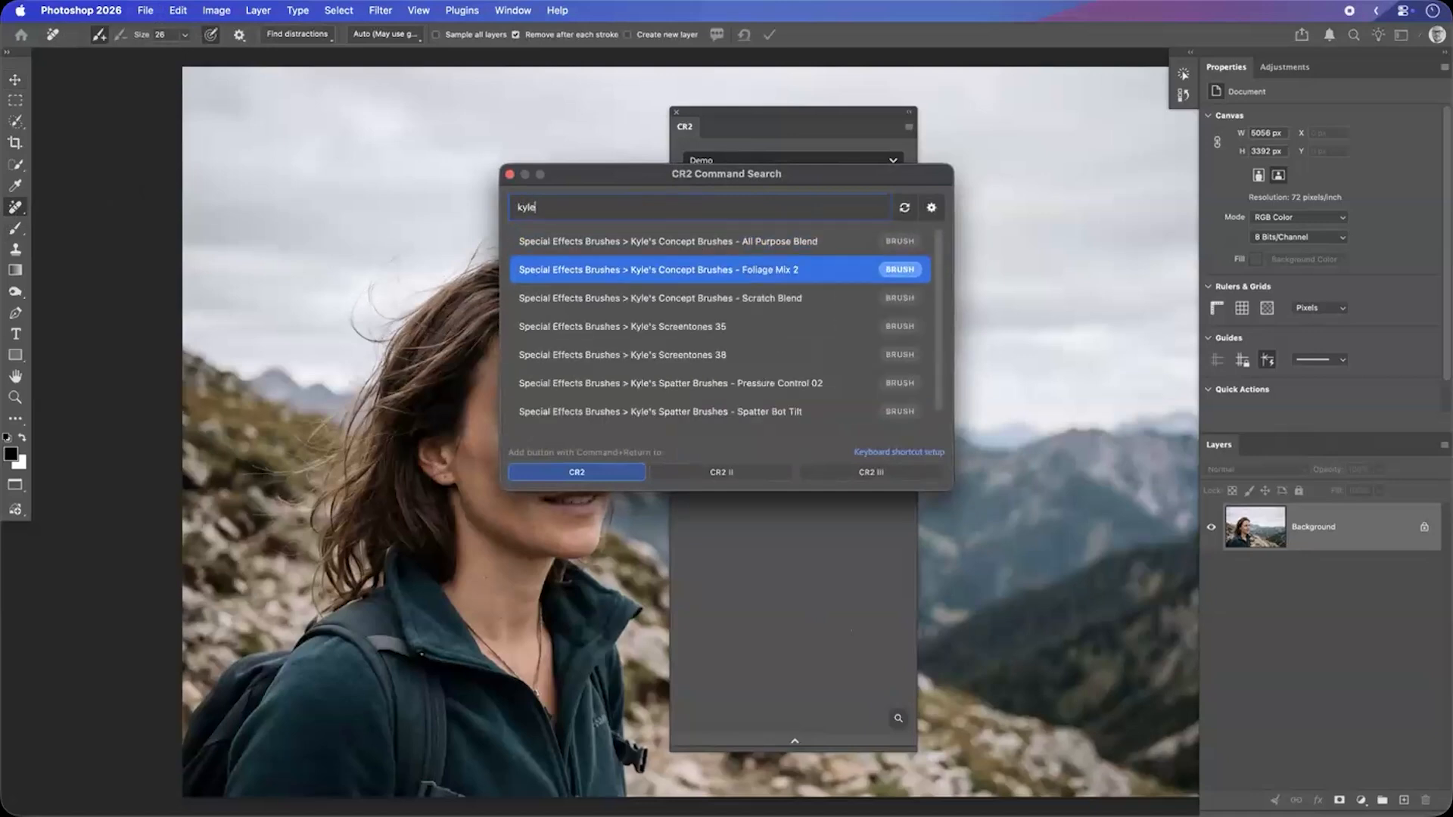
pyautogui.press('Return')
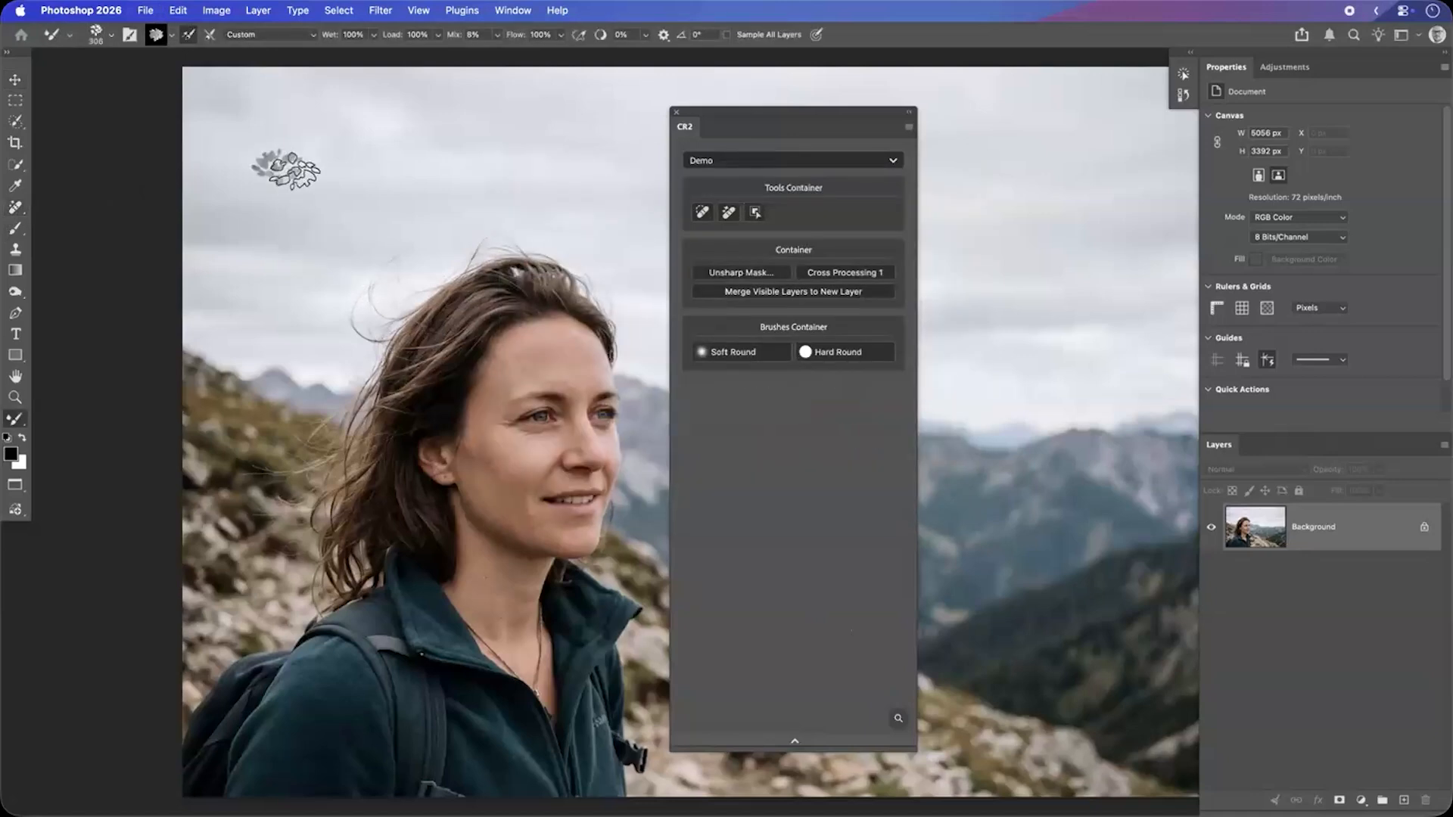
pyautogui.moveTo(276, 162); pyautogui.dragTo(556, 165)
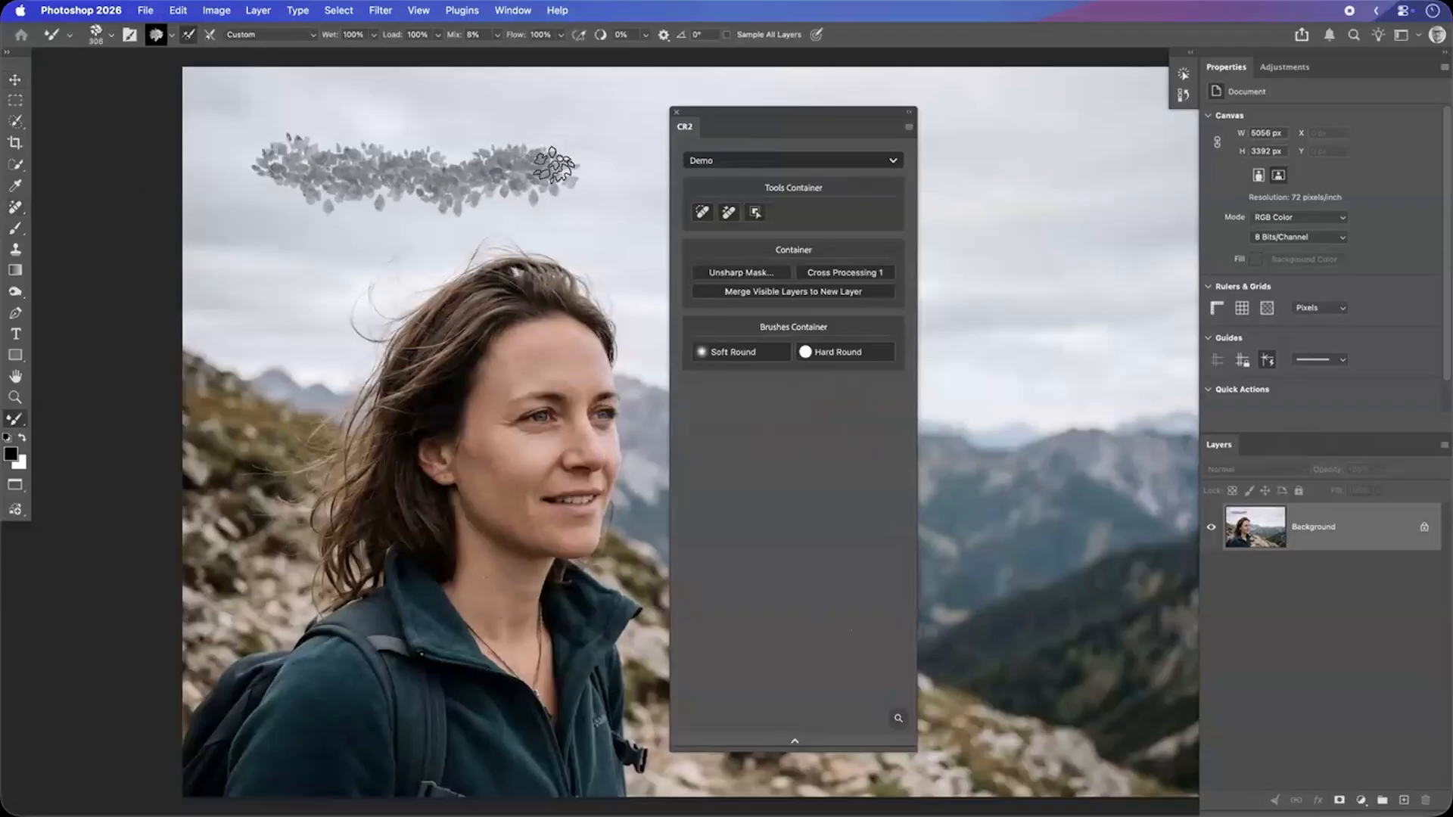
pyautogui.press('super+z')
# Step: Search the CR2 commands for "cold" and run the Cool Green action from the CECC-Cold set on the photo
pyautogui.press('super+shift+space')
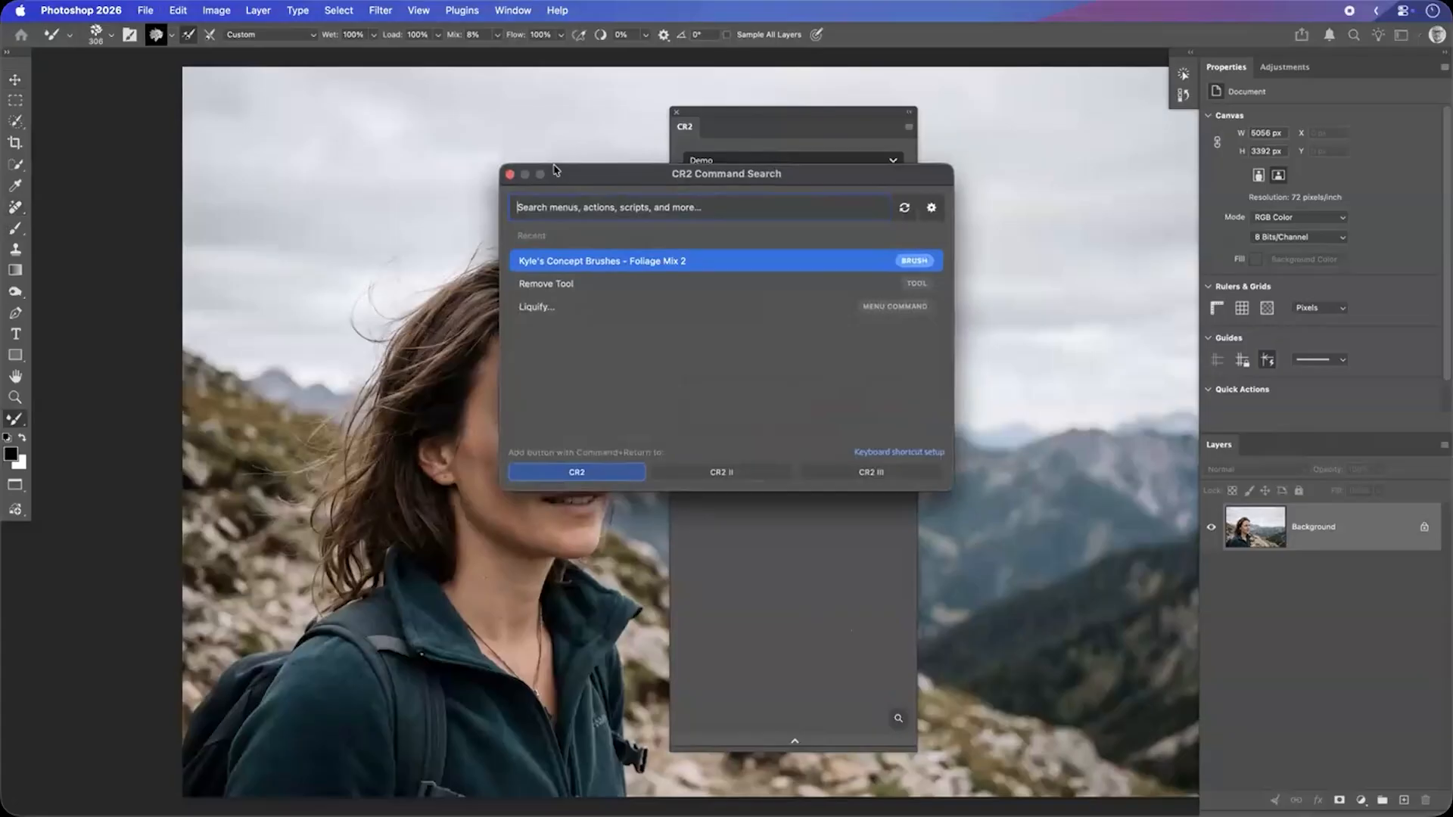
pyautogui.write('cold')
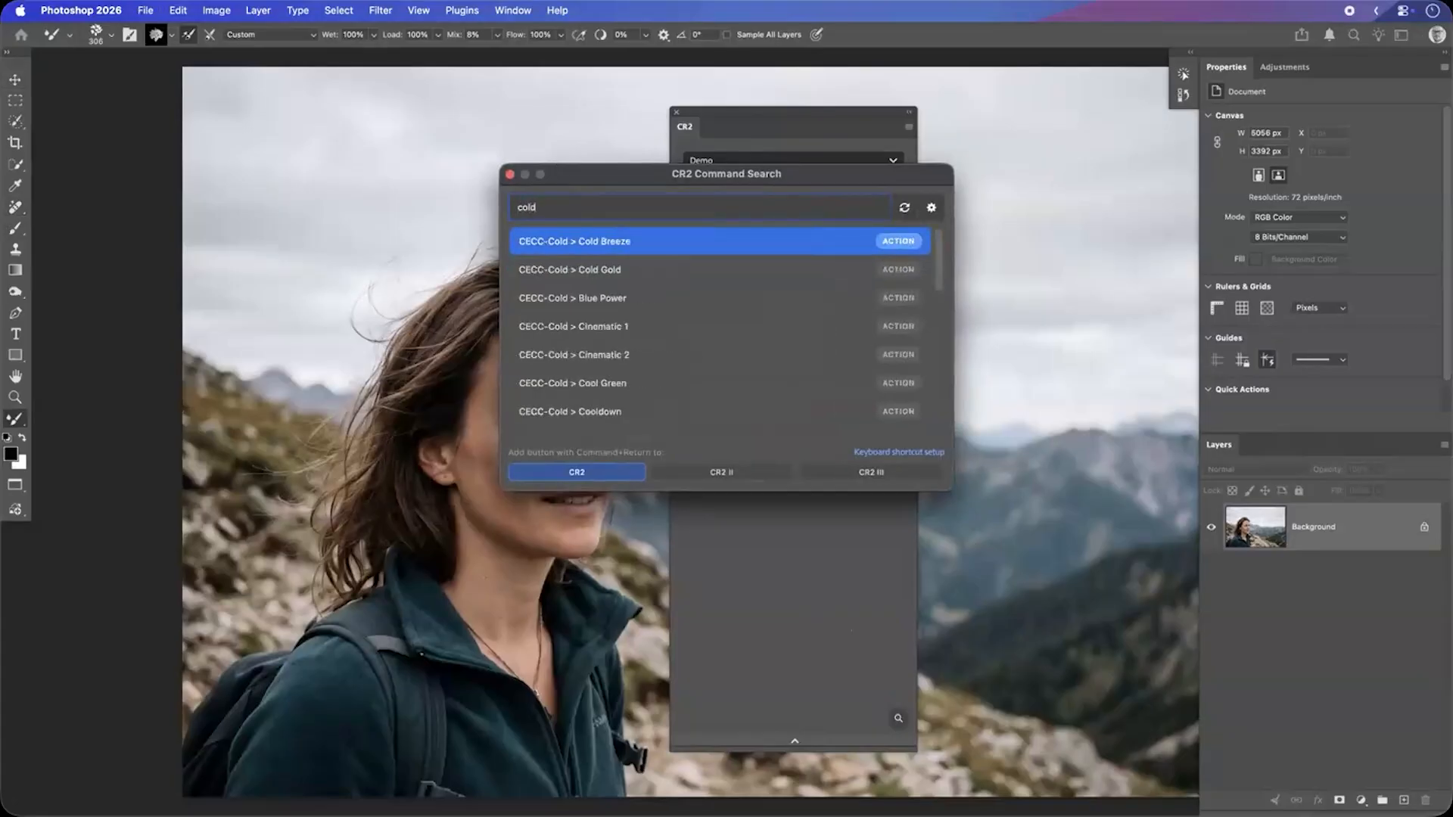
pyautogui.press('Down')
pyautogui.press('Down')
pyautogui.press('Down')
pyautogui.press('Down')
pyautogui.press('Down')
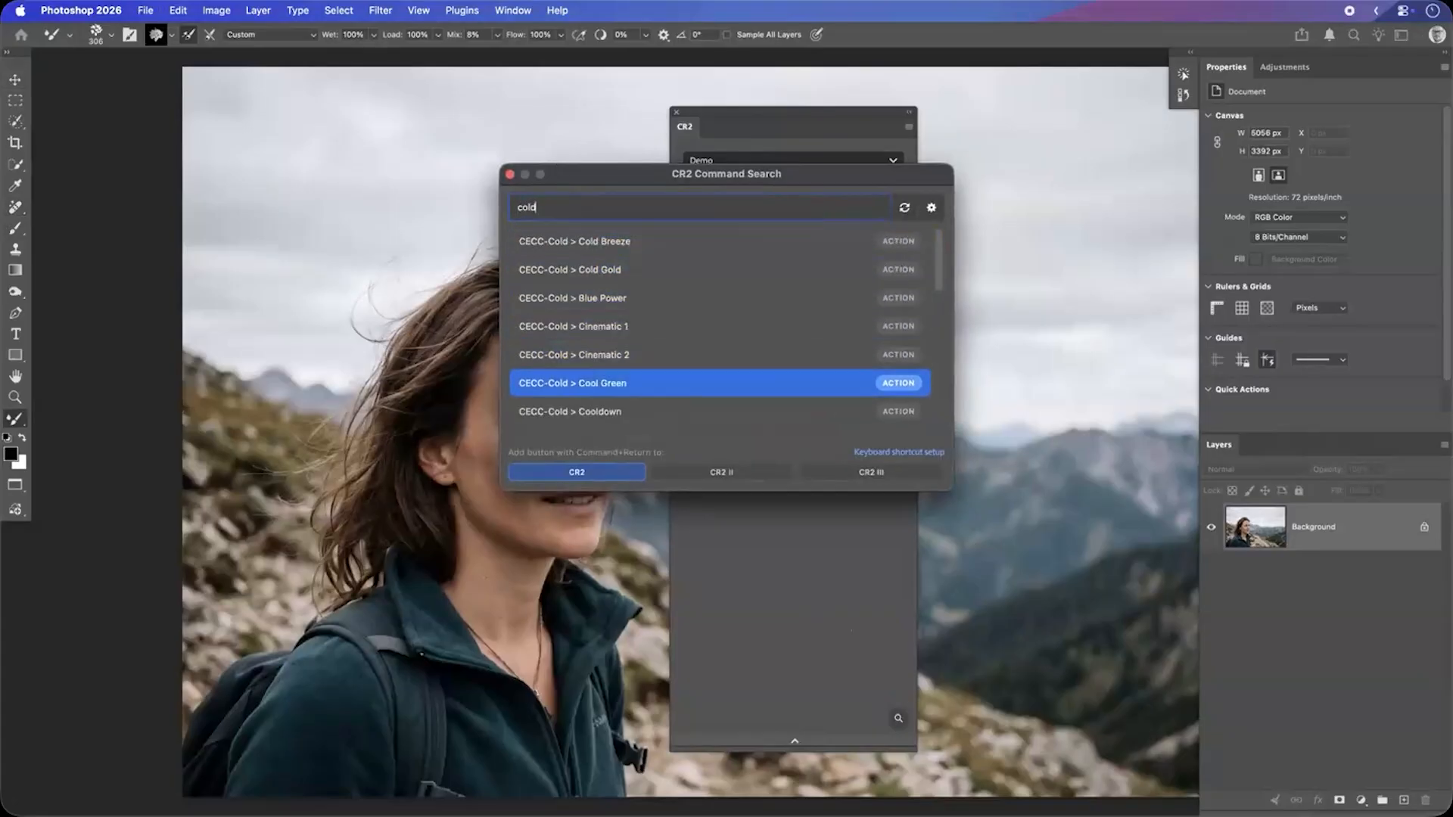
pyautogui.press('Return')
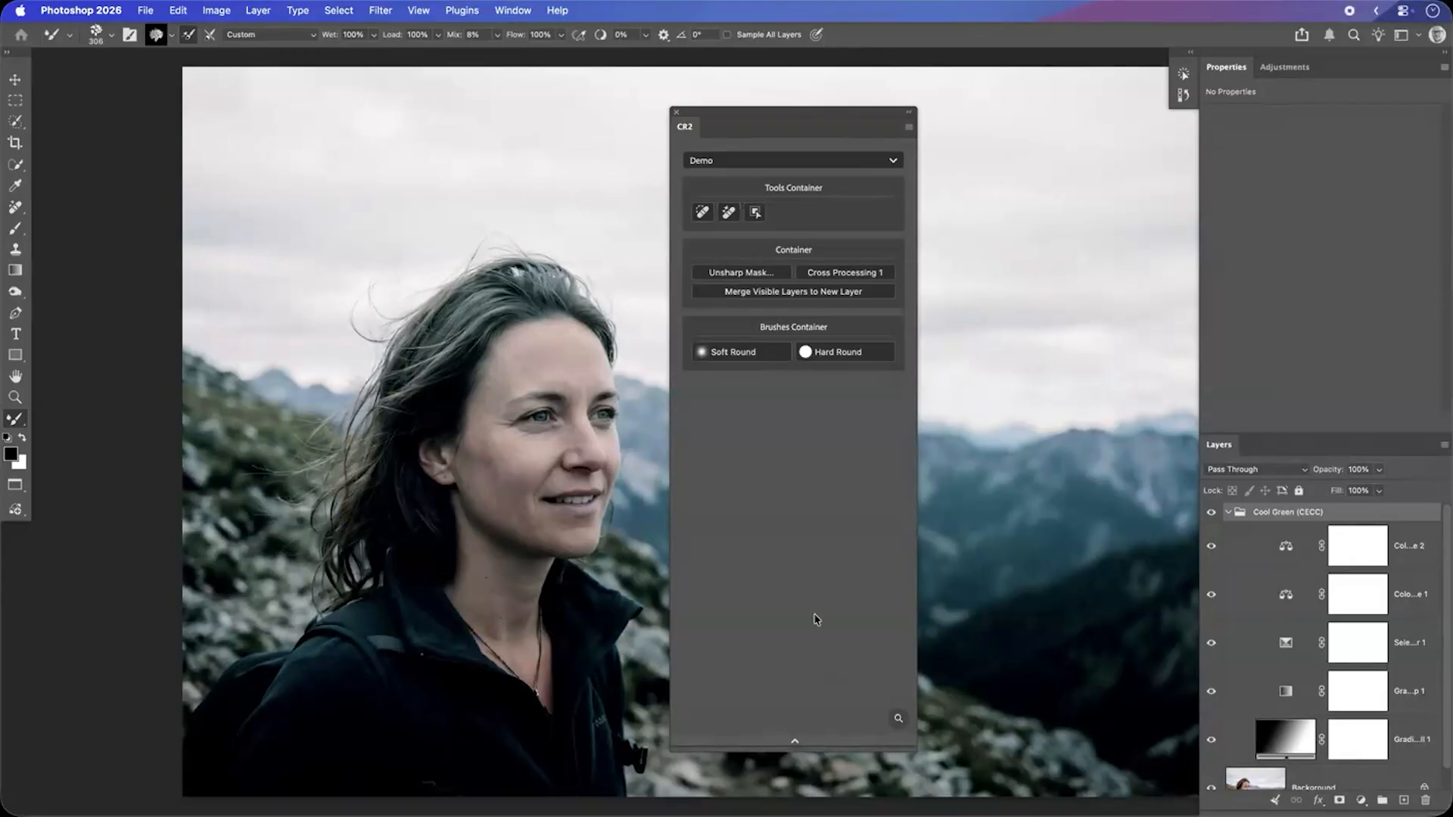
# Step: Find Liquify with the command search and add it as a button to the CR2 panel's standard container
pyautogui.click(898, 718)
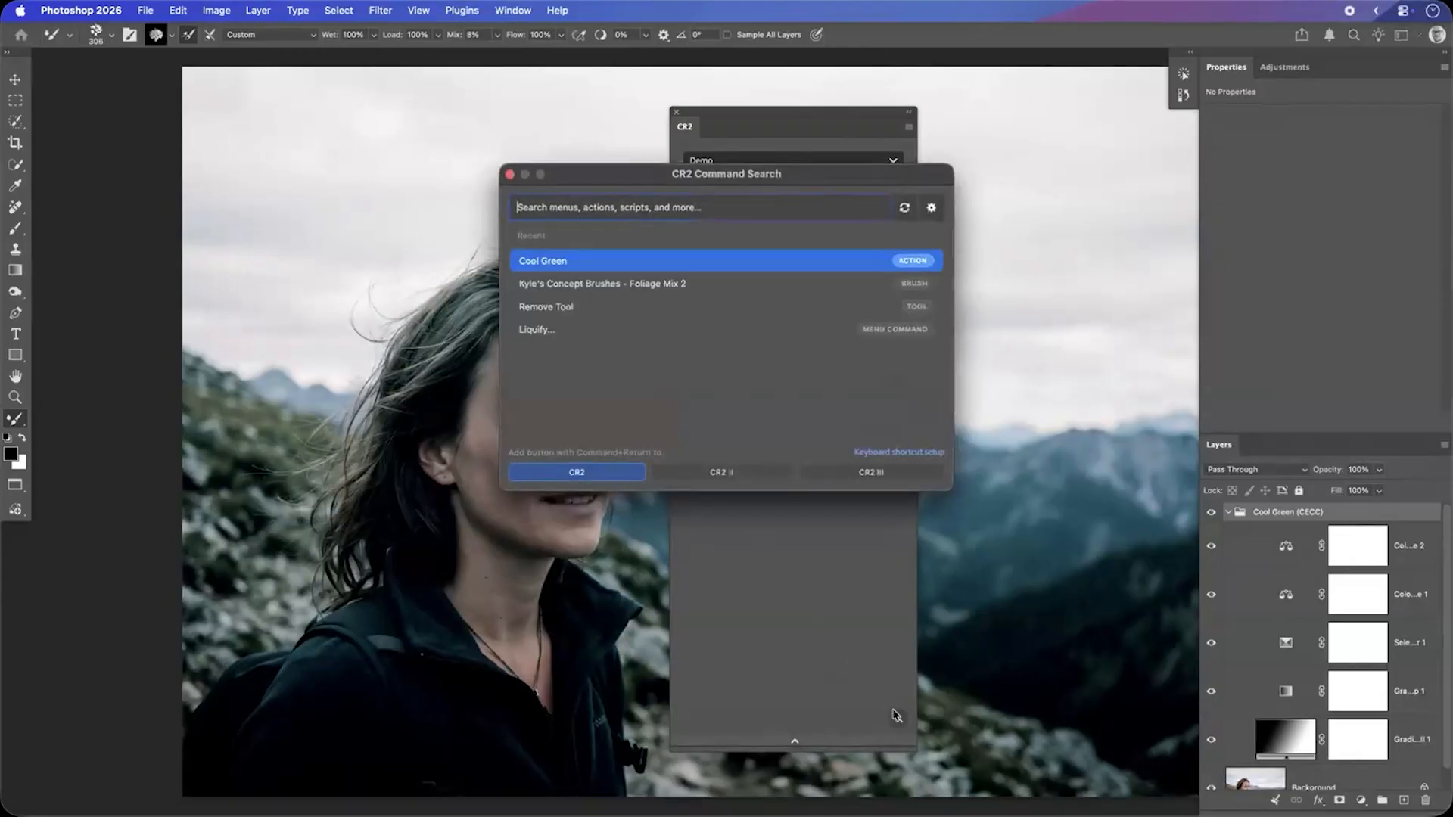
pyautogui.moveTo(753, 174); pyautogui.dragTo(645, 409)
pyautogui.write('liqui')
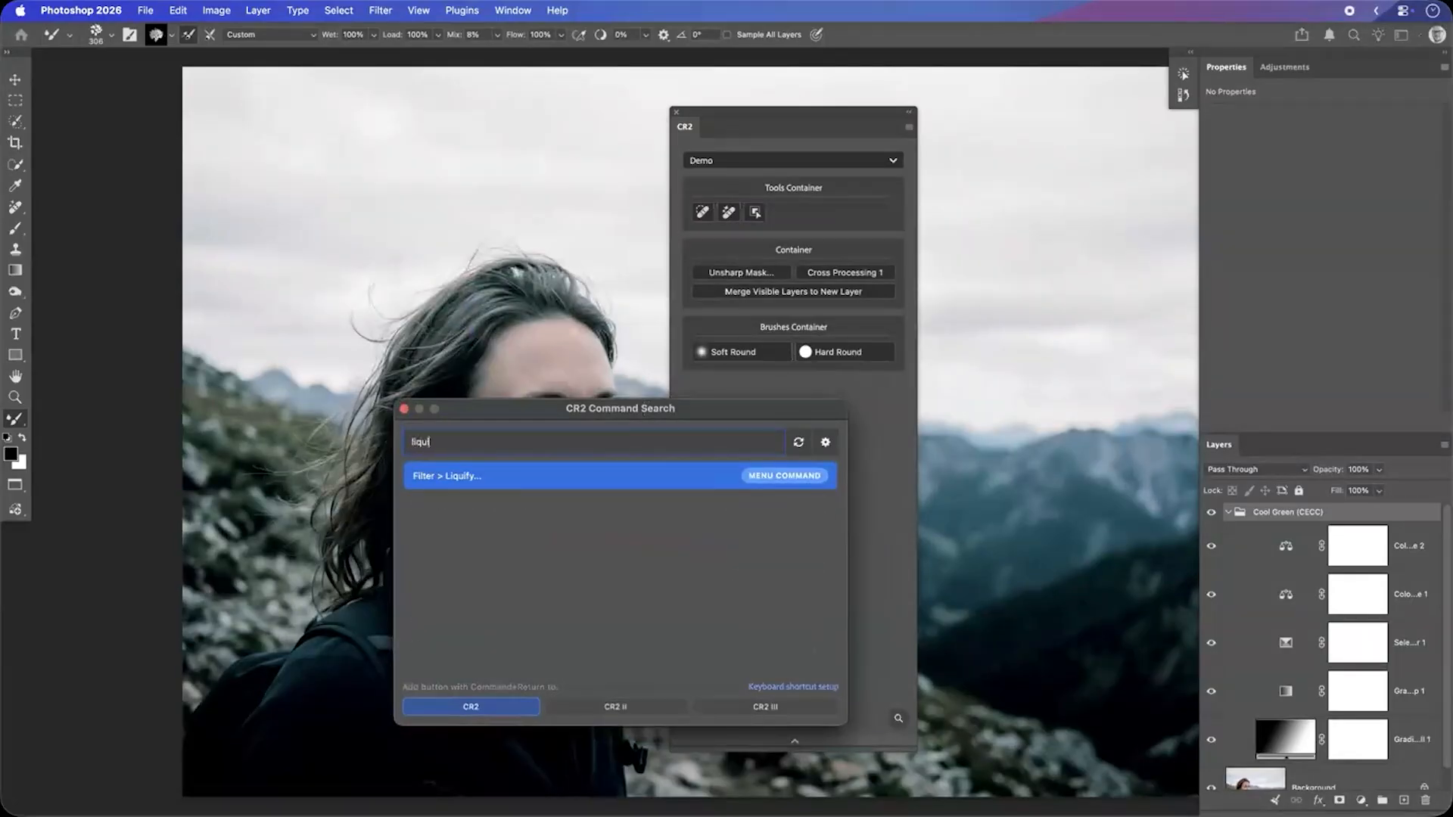
pyautogui.press('super+Return')
pyautogui.press('Escape')
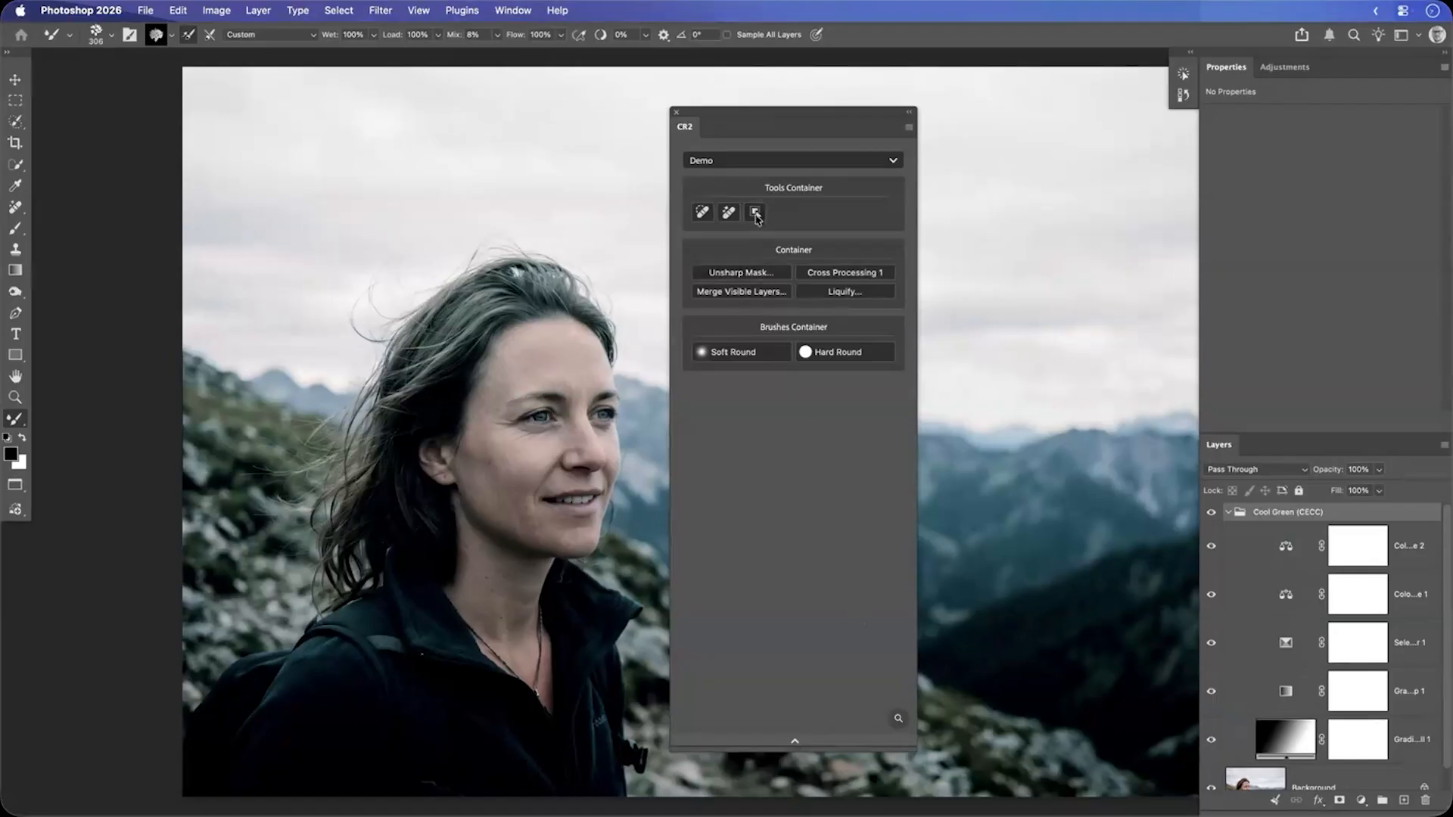
# Step: Reorder the panel so the last tool comes first, Cross Processing 1 precedes Unsharp Mask, and the standard container sits above the tools container
pyautogui.moveTo(755, 214); pyautogui.dragTo(704, 217)
pyautogui.moveTo(840, 273); pyautogui.dragTo(773, 275)
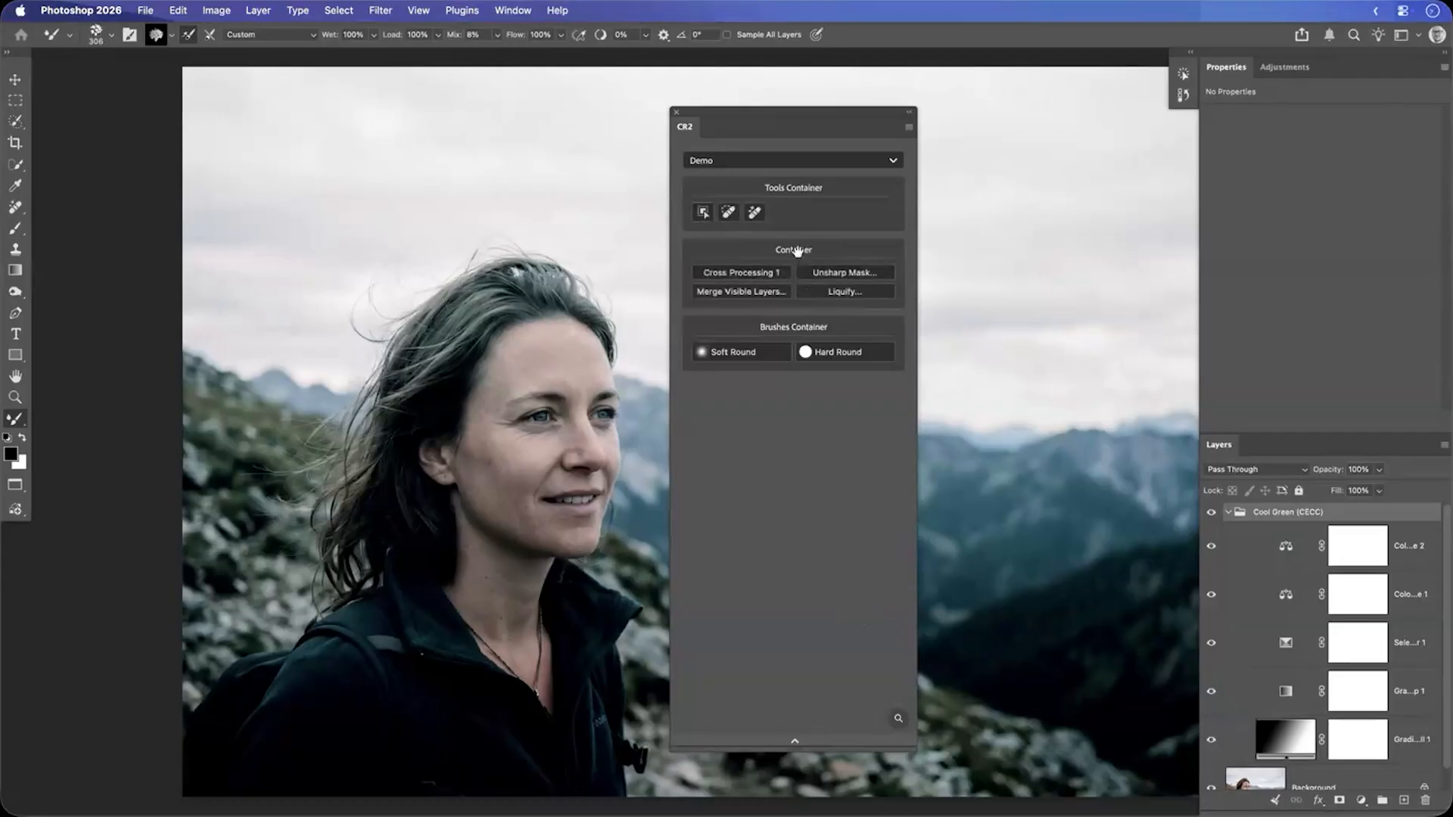
pyautogui.moveTo(795, 250); pyautogui.dragTo(792, 189)
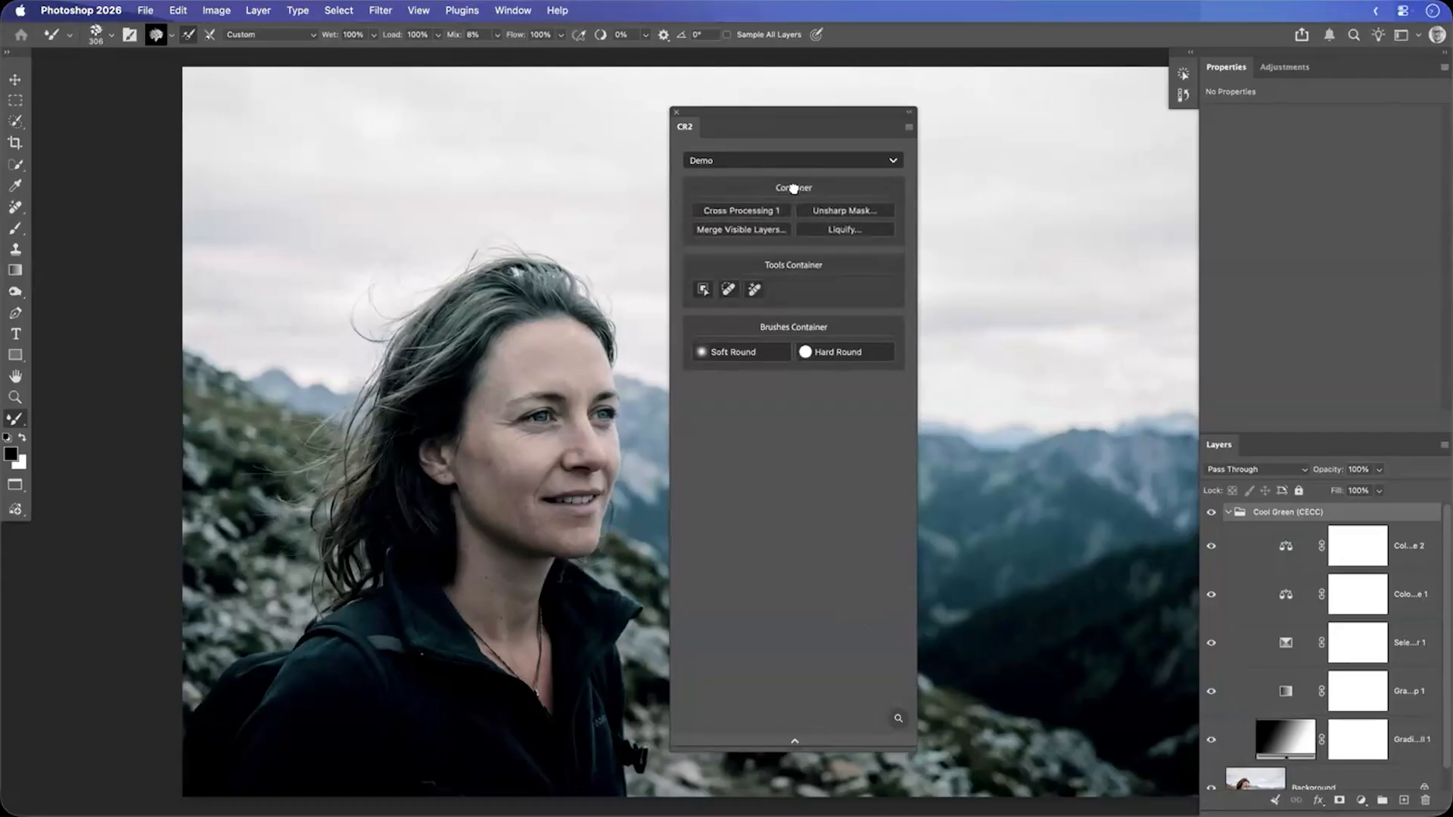
# Step: Collapse the tools container and the standard container, and expand both again
pyautogui.click(801, 261)
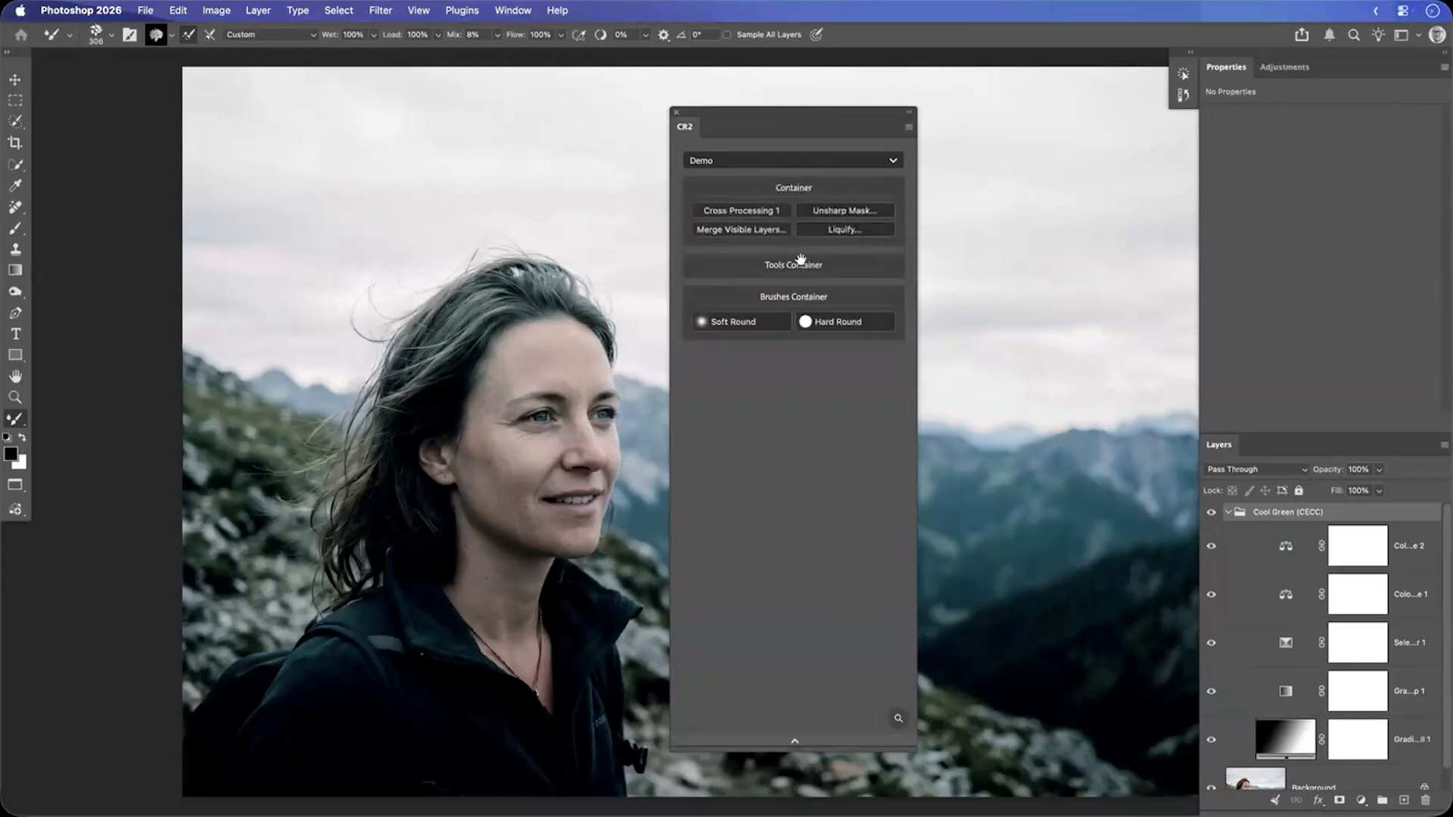
pyautogui.click(792, 189)
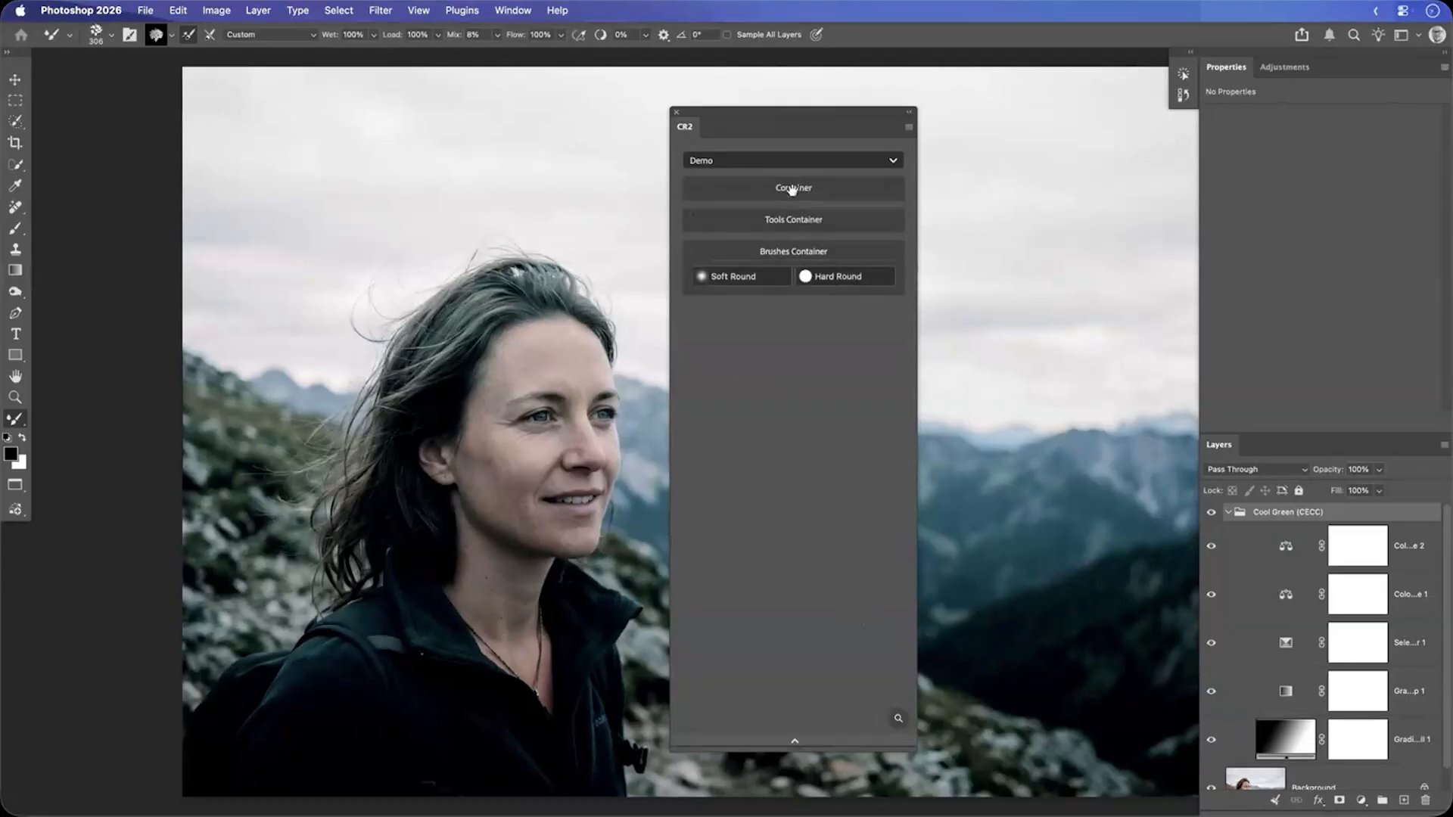
pyautogui.click(792, 189)
pyautogui.click(798, 263)
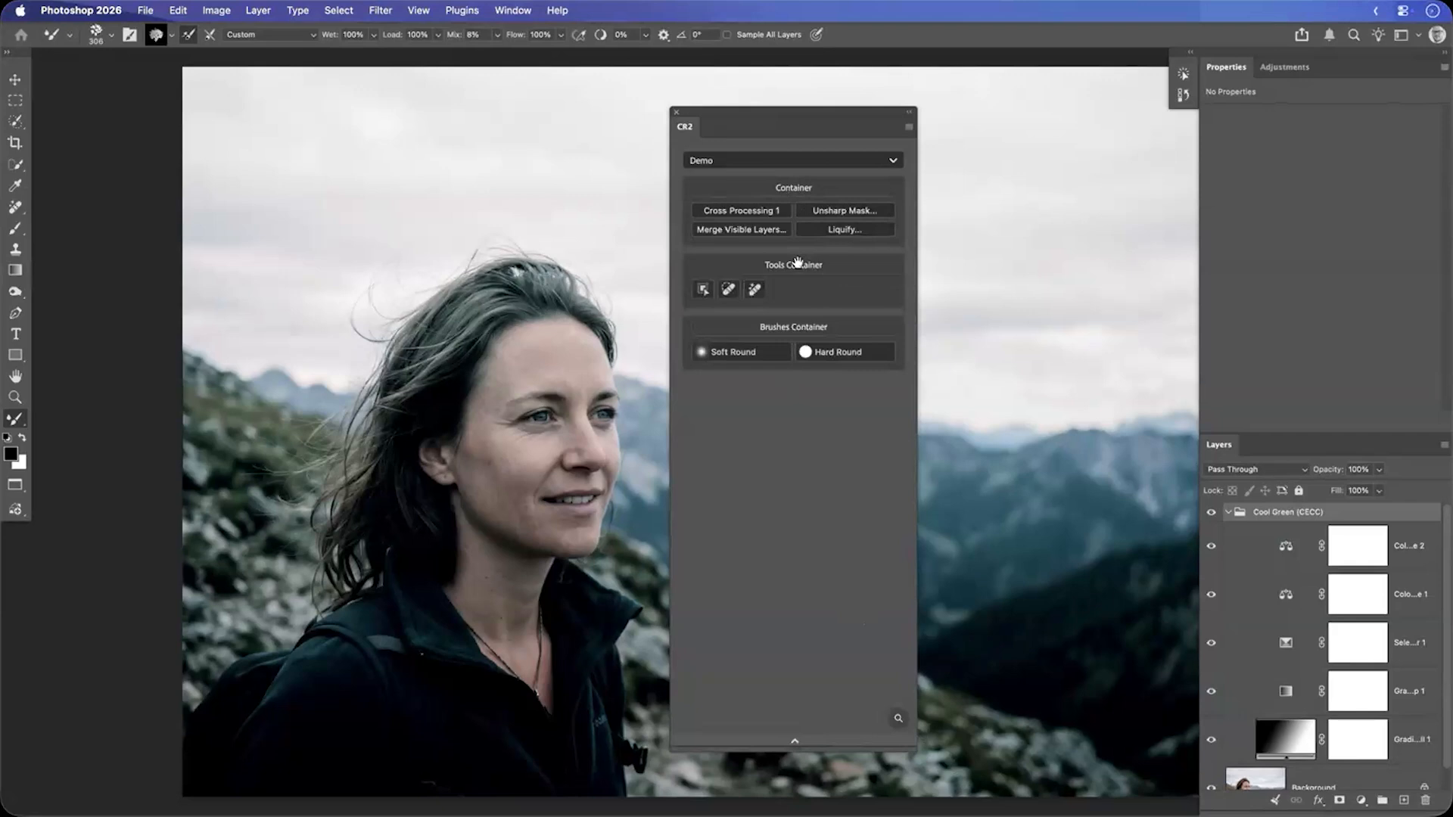
# Step: Edit the look of the standard container and switch its button layout to Custom Rows
pyautogui.rightClick(793, 196)
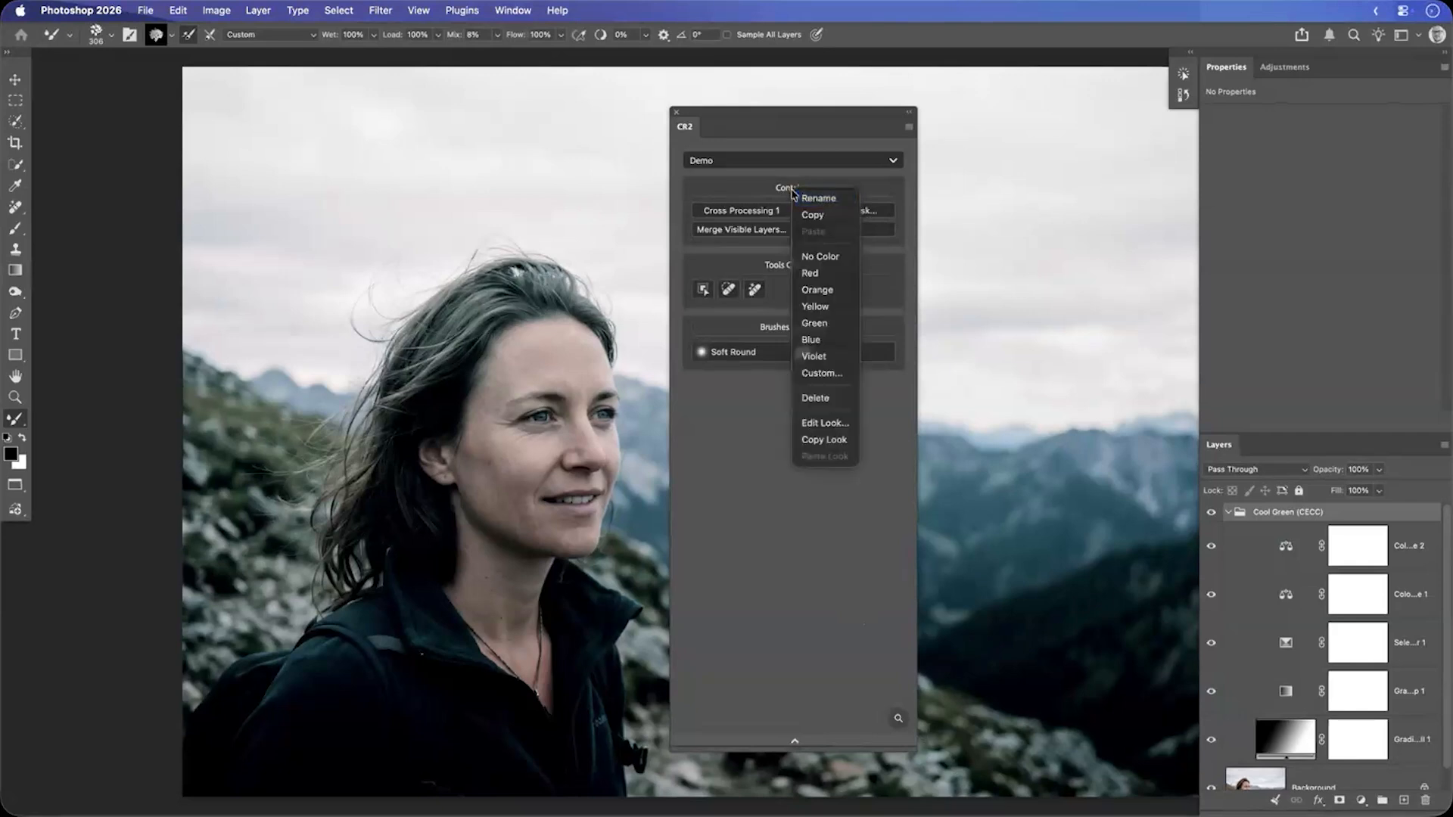
pyautogui.click(832, 423)
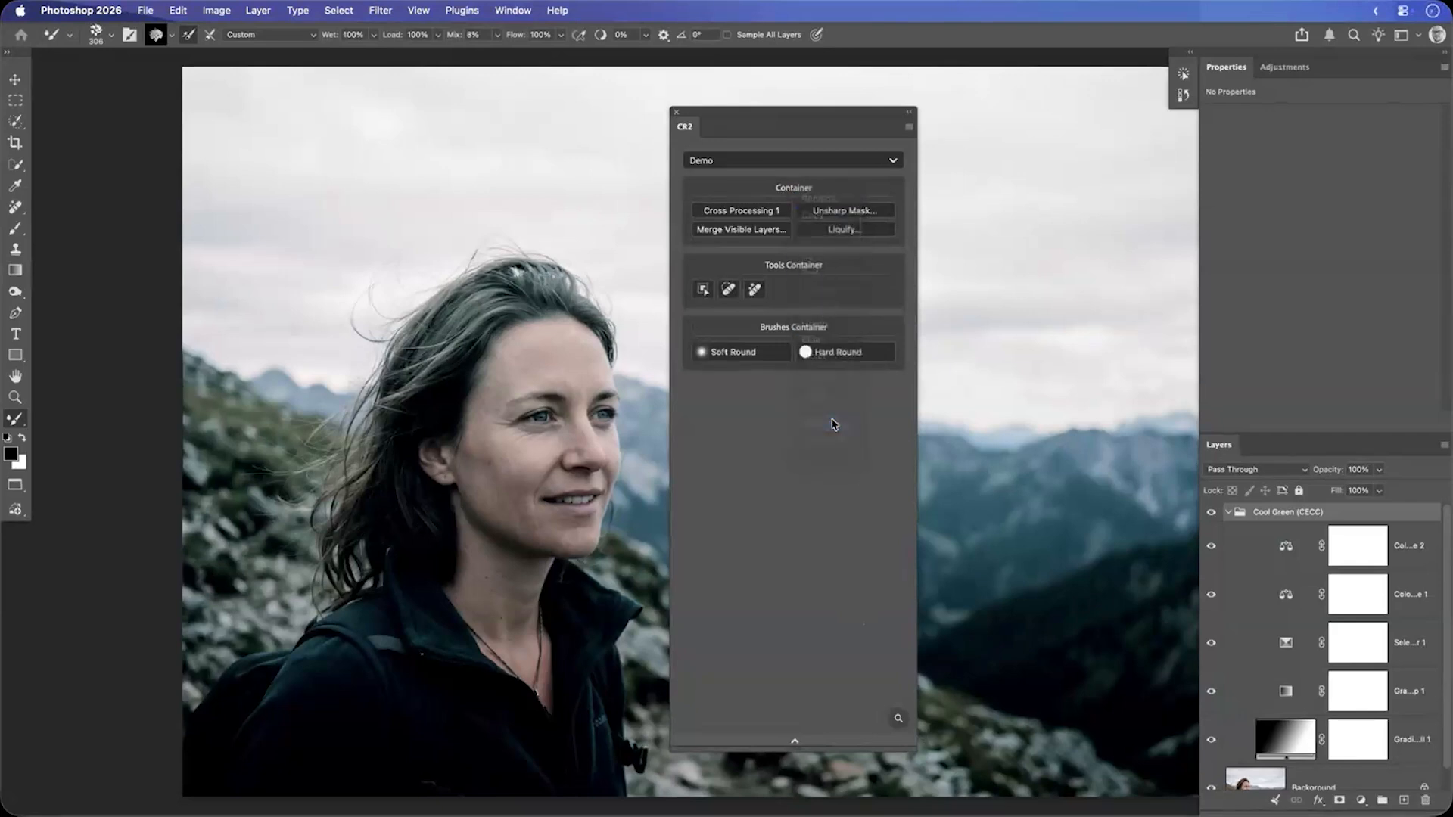
pyautogui.moveTo(756, 126); pyautogui.dragTo(550, 155)
pyautogui.click(543, 225)
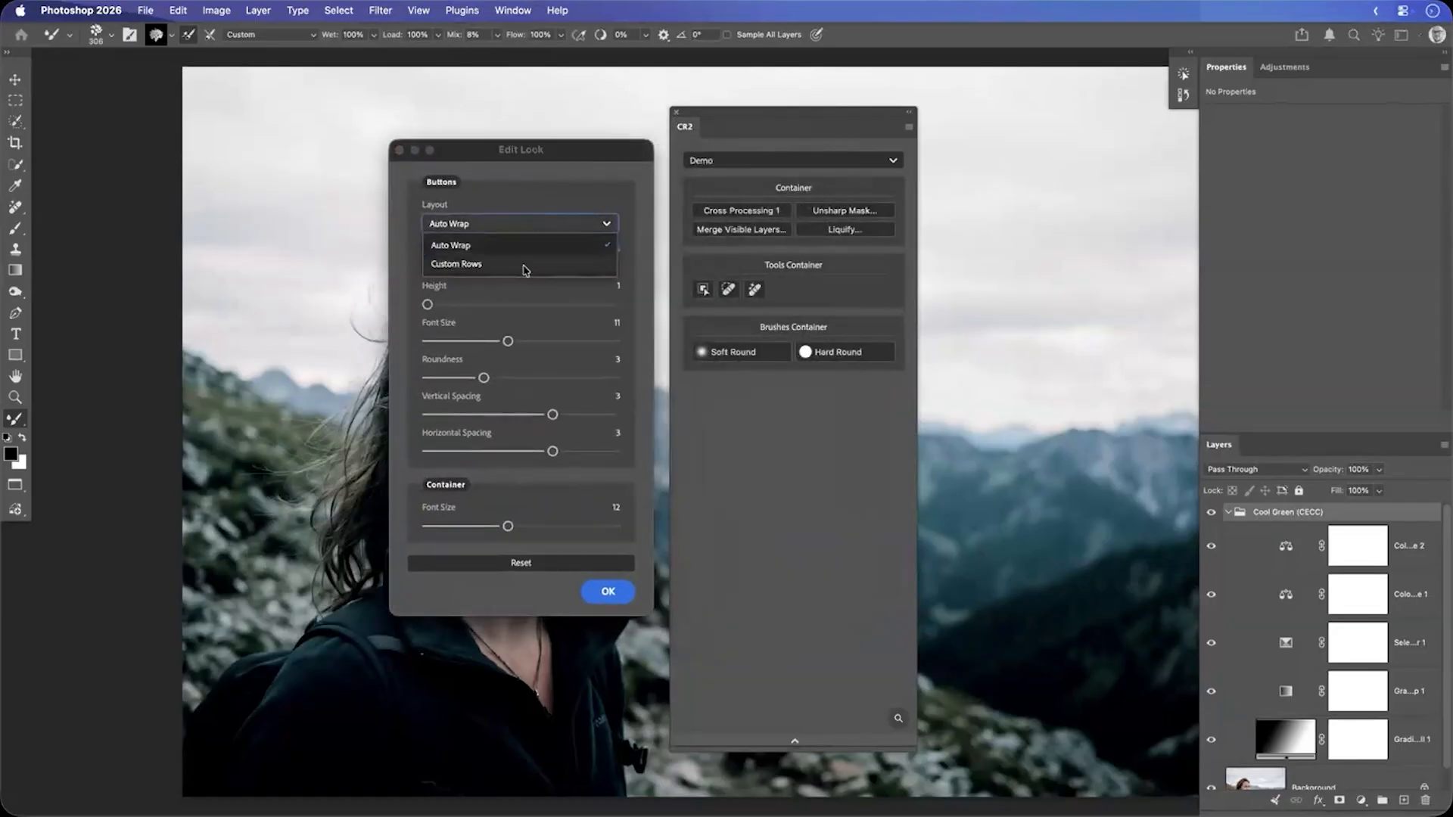
pyautogui.click(524, 265)
# Step: Set row 1 of the custom layout to 1 button, add a second row with 3 buttons, and apply the look
pyautogui.click(586, 224)
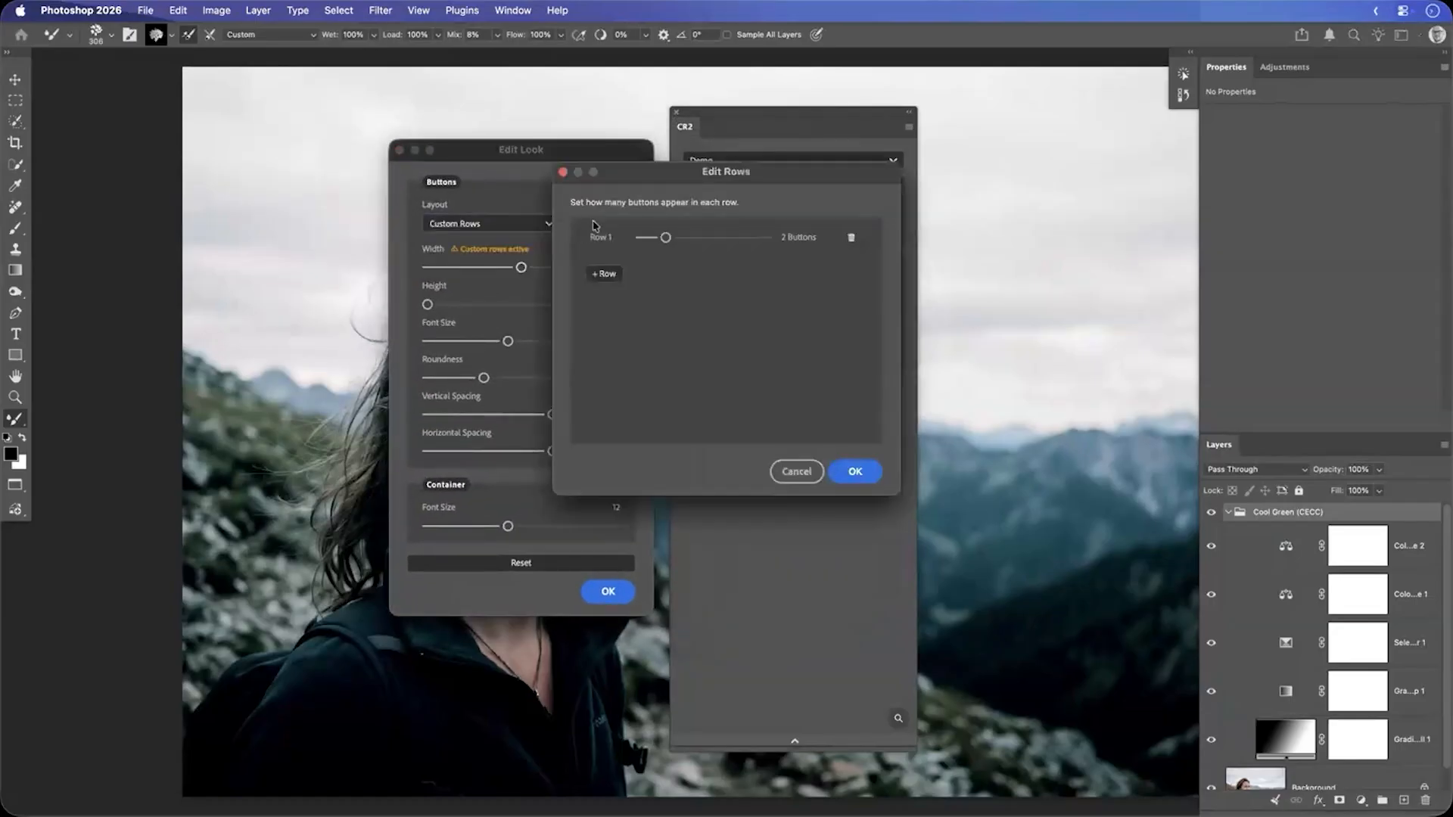
pyautogui.moveTo(658, 174); pyautogui.dragTo(477, 235)
pyautogui.moveTo(403, 252); pyautogui.dragTo(402, 252)
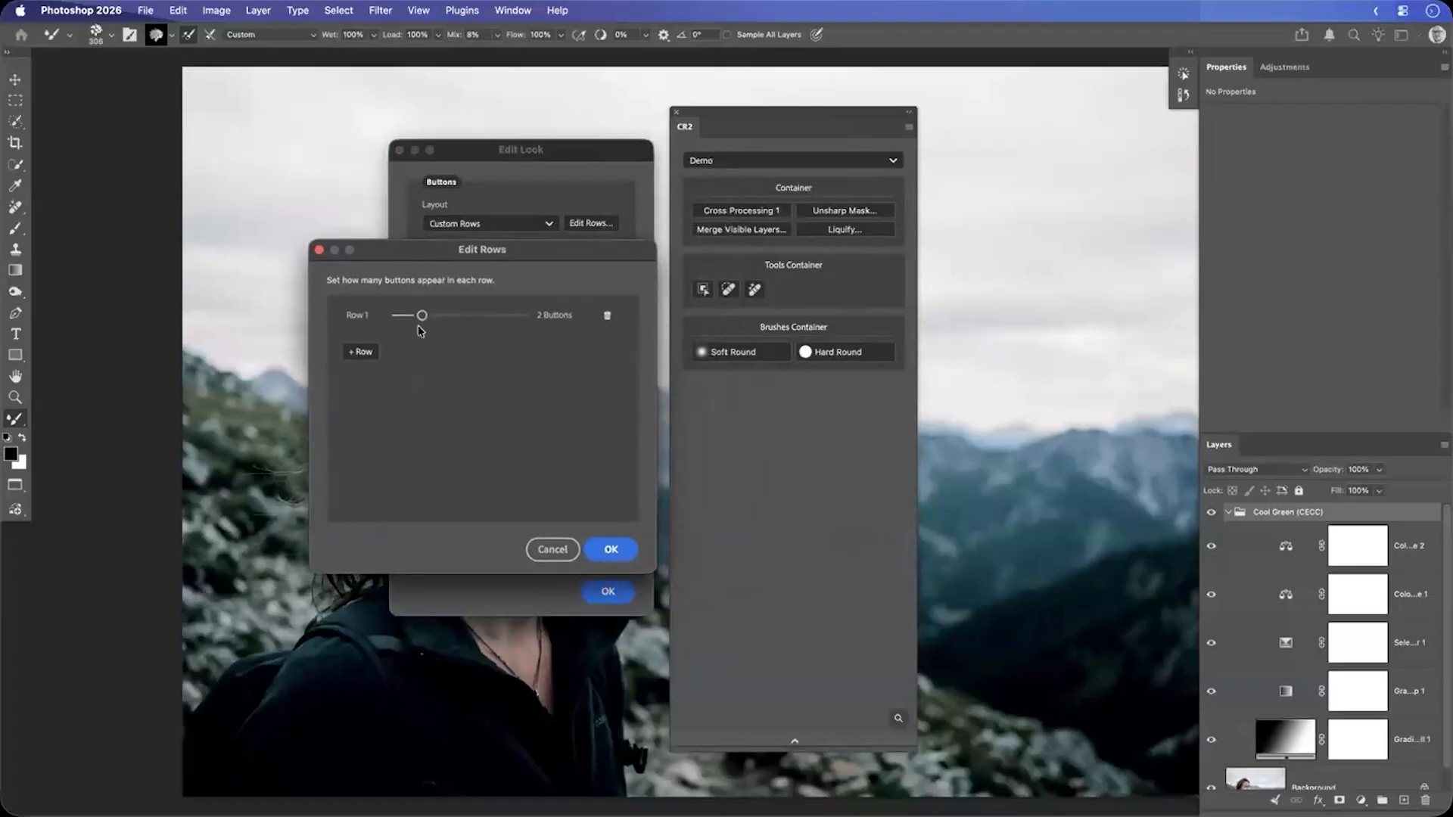
pyautogui.moveTo(423, 314); pyautogui.dragTo(396, 315)
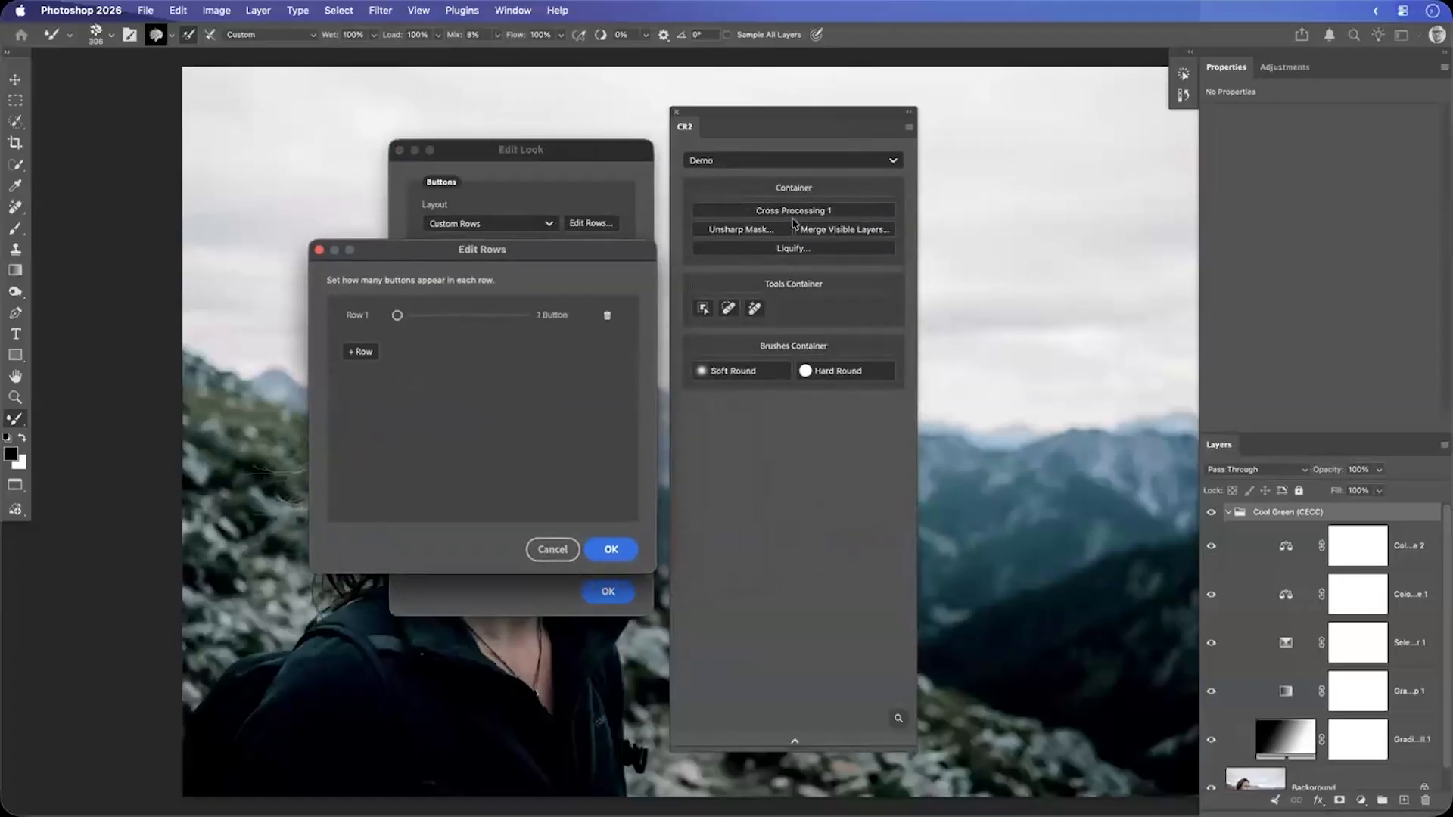
pyautogui.click(360, 352)
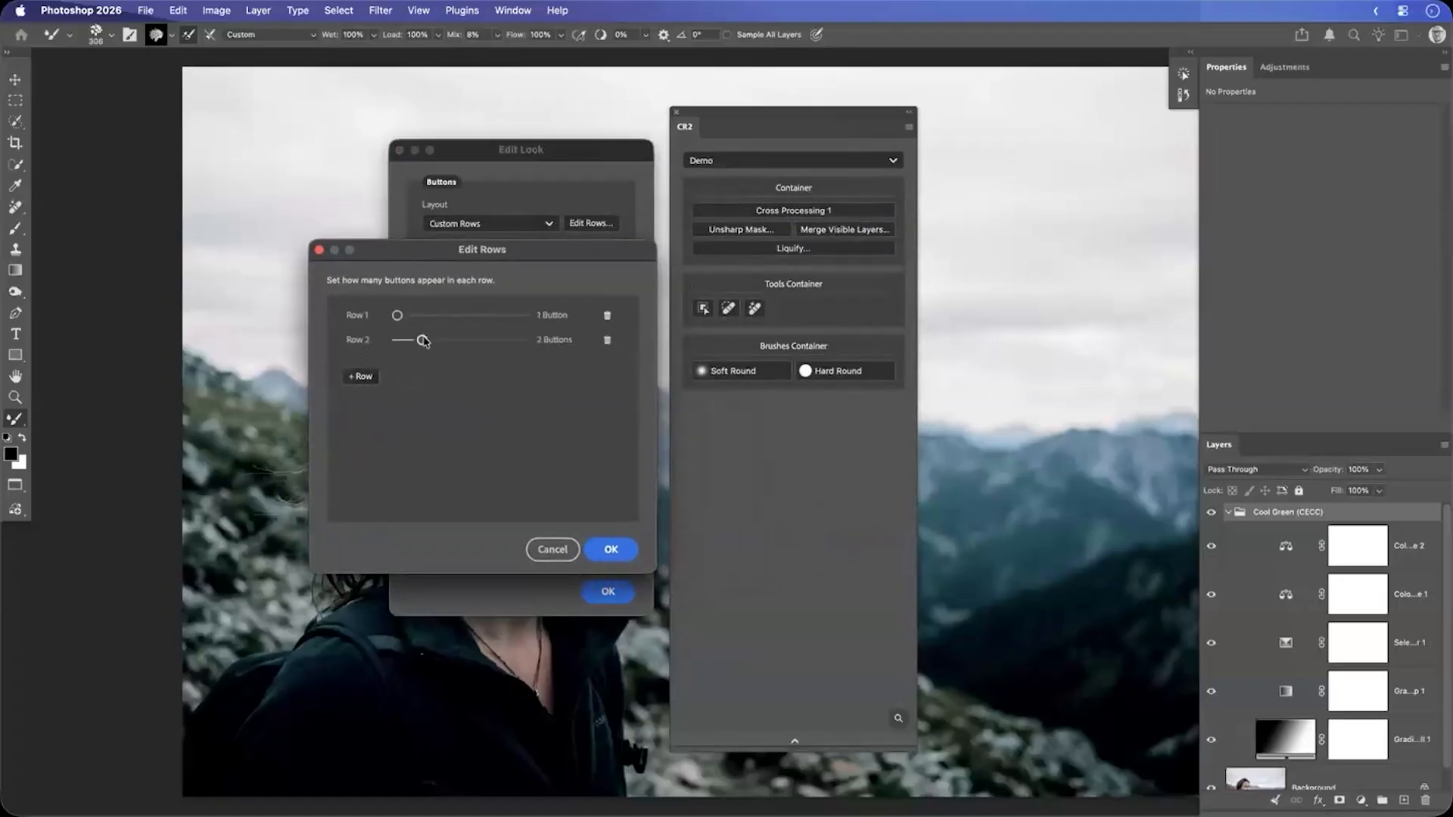
pyautogui.moveTo(422, 340); pyautogui.dragTo(447, 340)
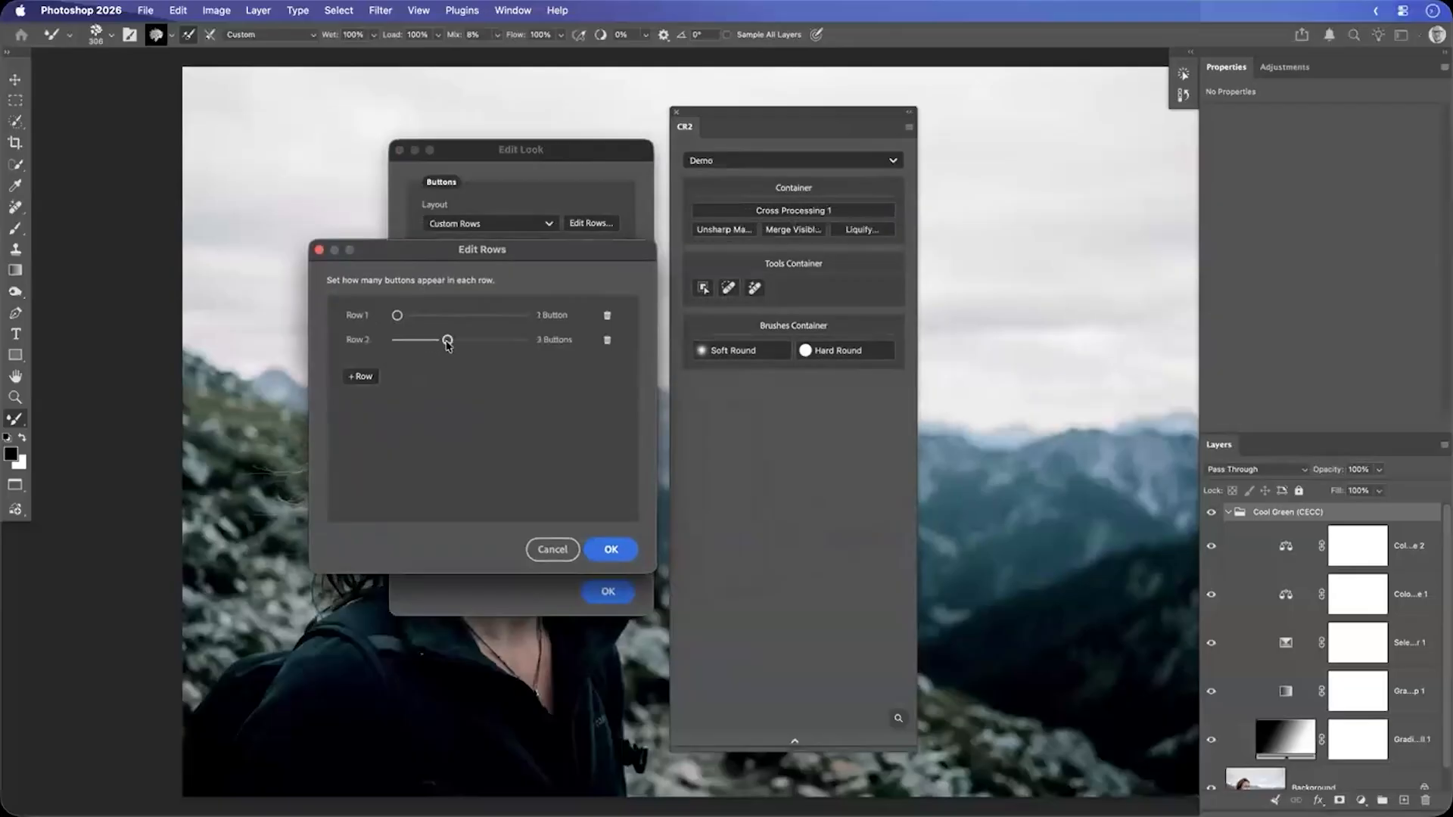
pyautogui.click(612, 554)
pyautogui.click(614, 591)
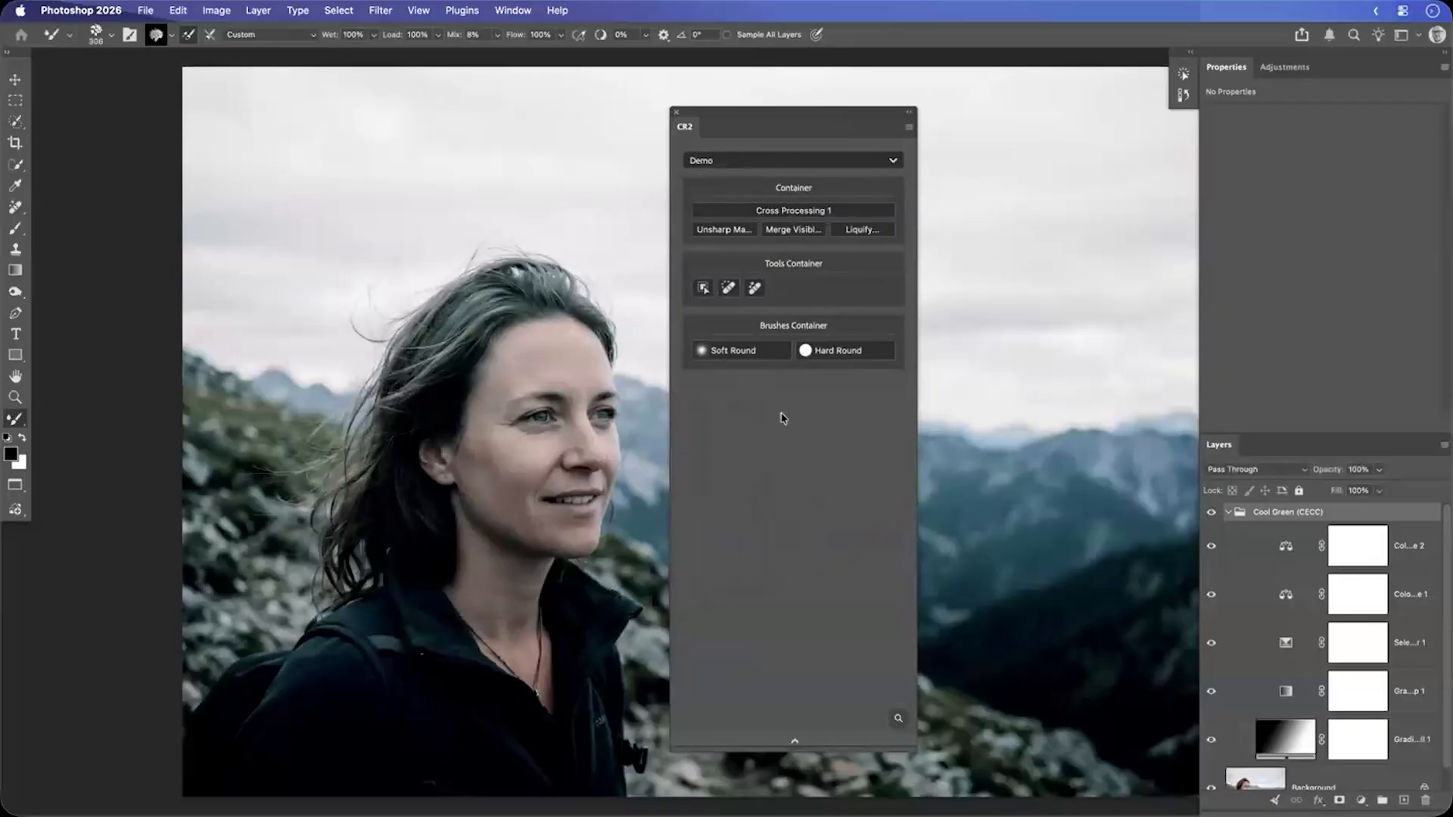
# Step: Turn on Lock Buttons for the CR2 panel
pyautogui.click(908, 128)
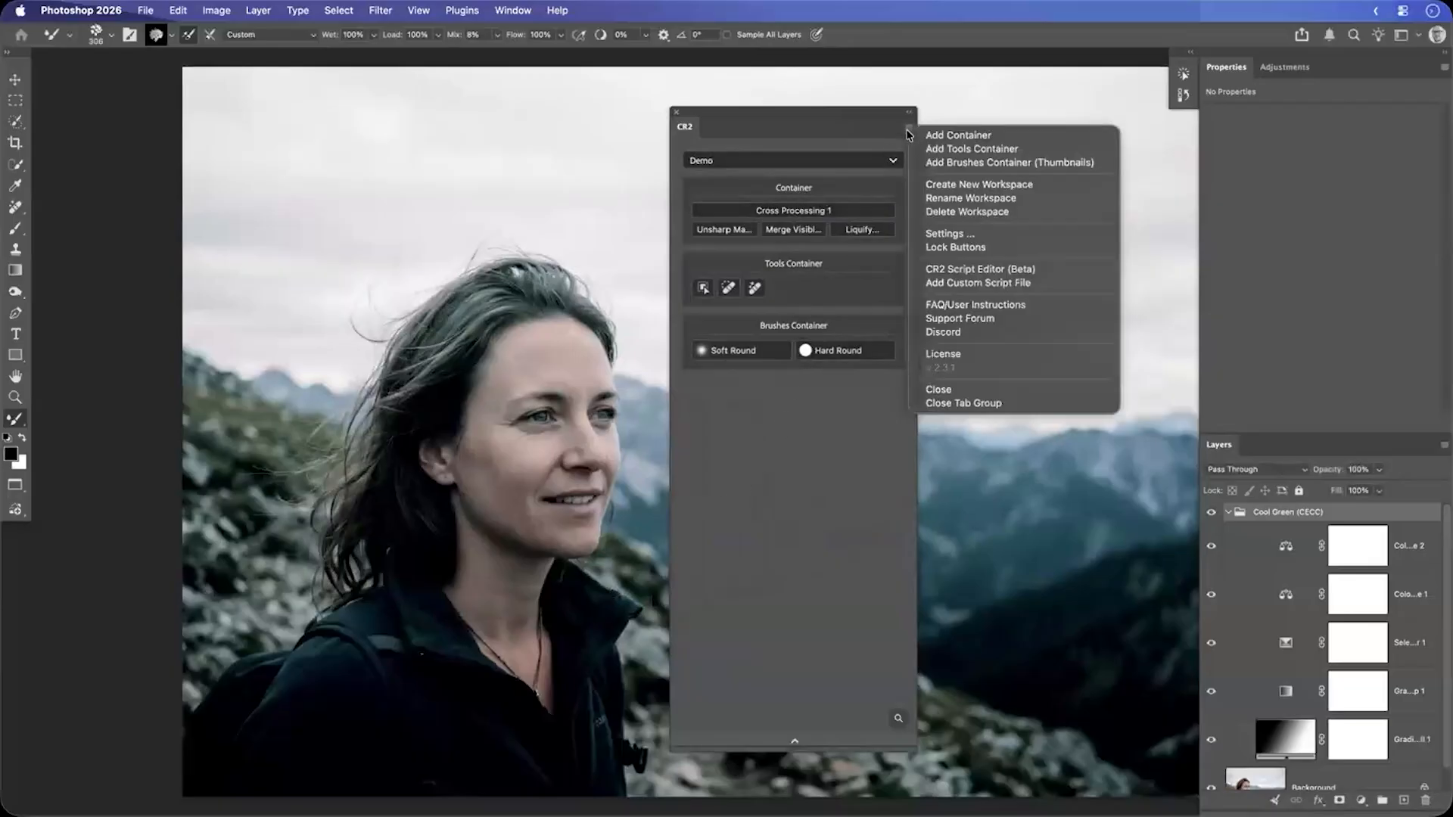
pyautogui.click(963, 248)
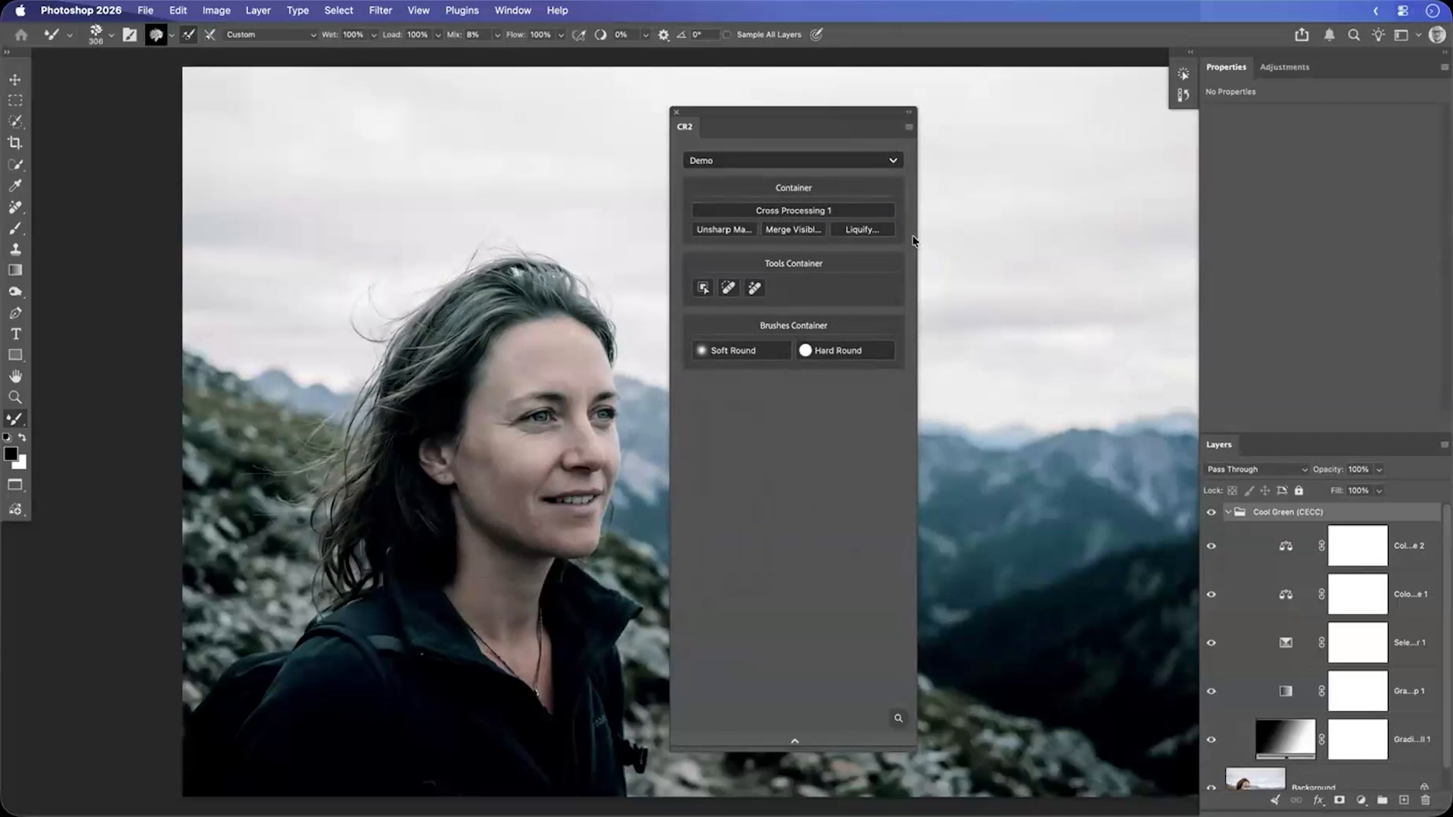
# Step: Dock the floating CR2 panel as its own column beside the Properties and Layers panels
pyautogui.moveTo(912, 241); pyautogui.dragTo(922, 238)
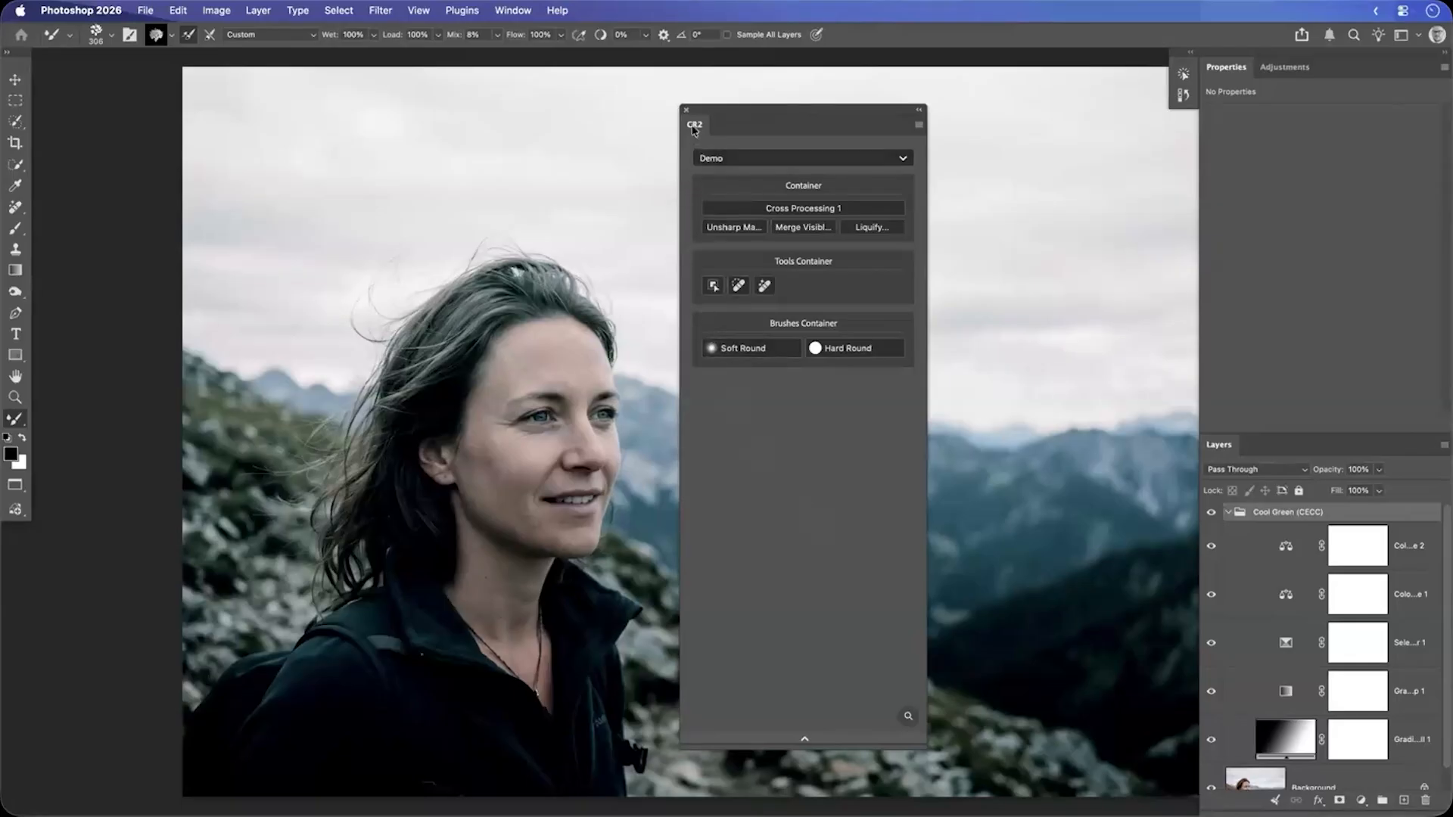
pyautogui.moveTo(693, 130); pyautogui.dragTo(1195, 100)
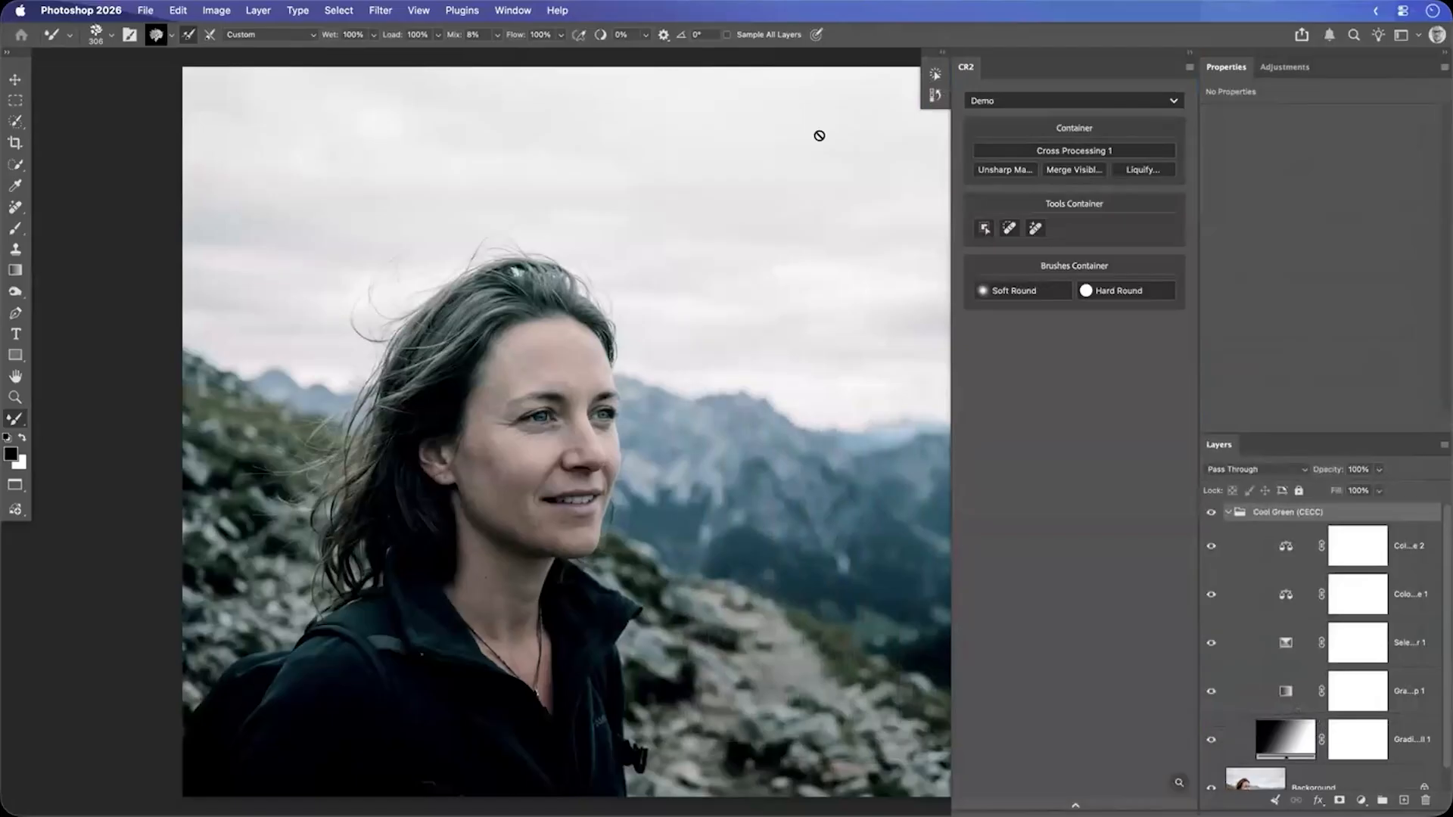
# Step: Show the second Configurator panel, CR2 II, dock it beside the toolbar, and narrow it to a slim column
pyautogui.click(475, 16)
pyautogui.moveTo(500, 83)
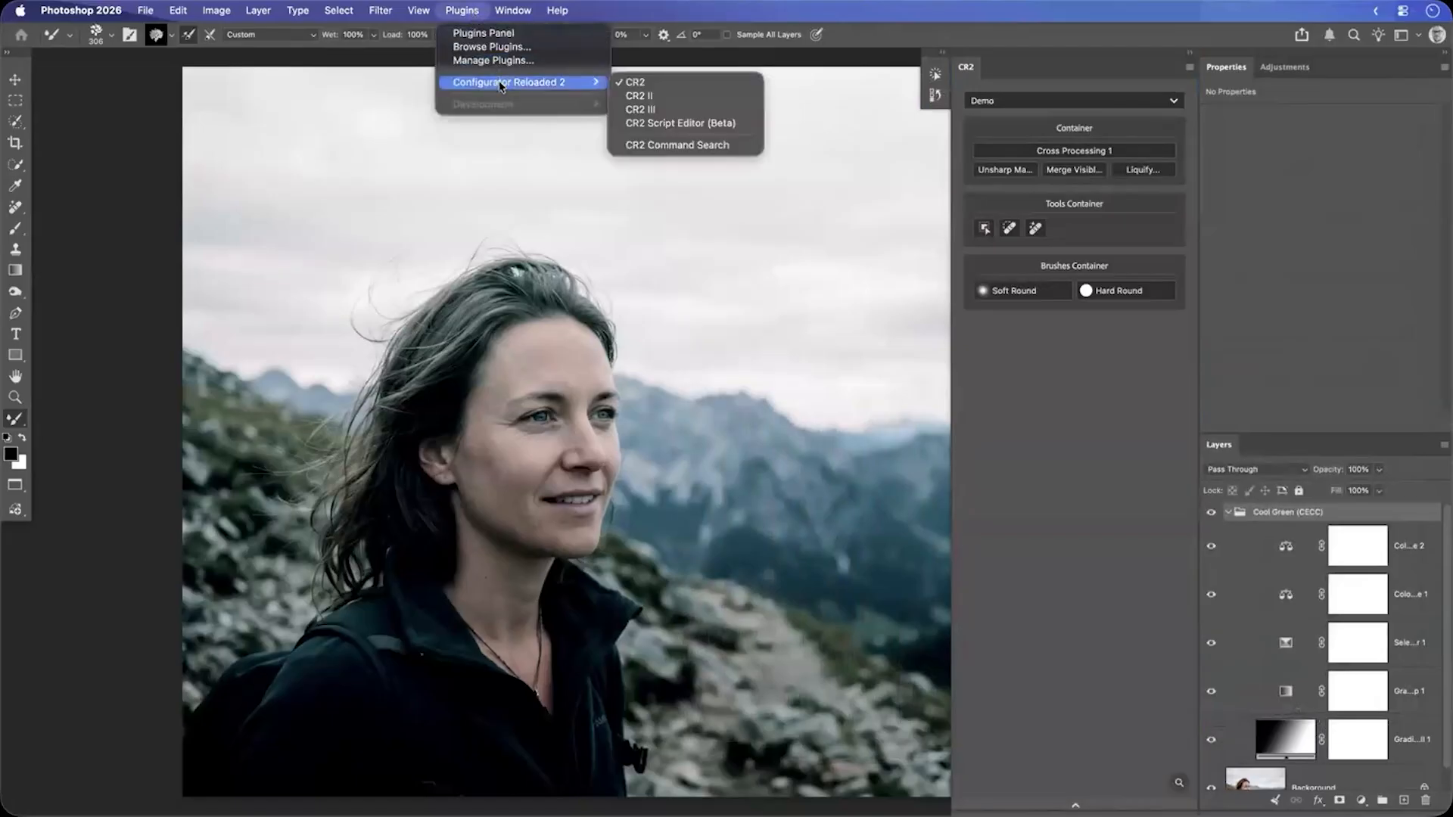
pyautogui.click(632, 96)
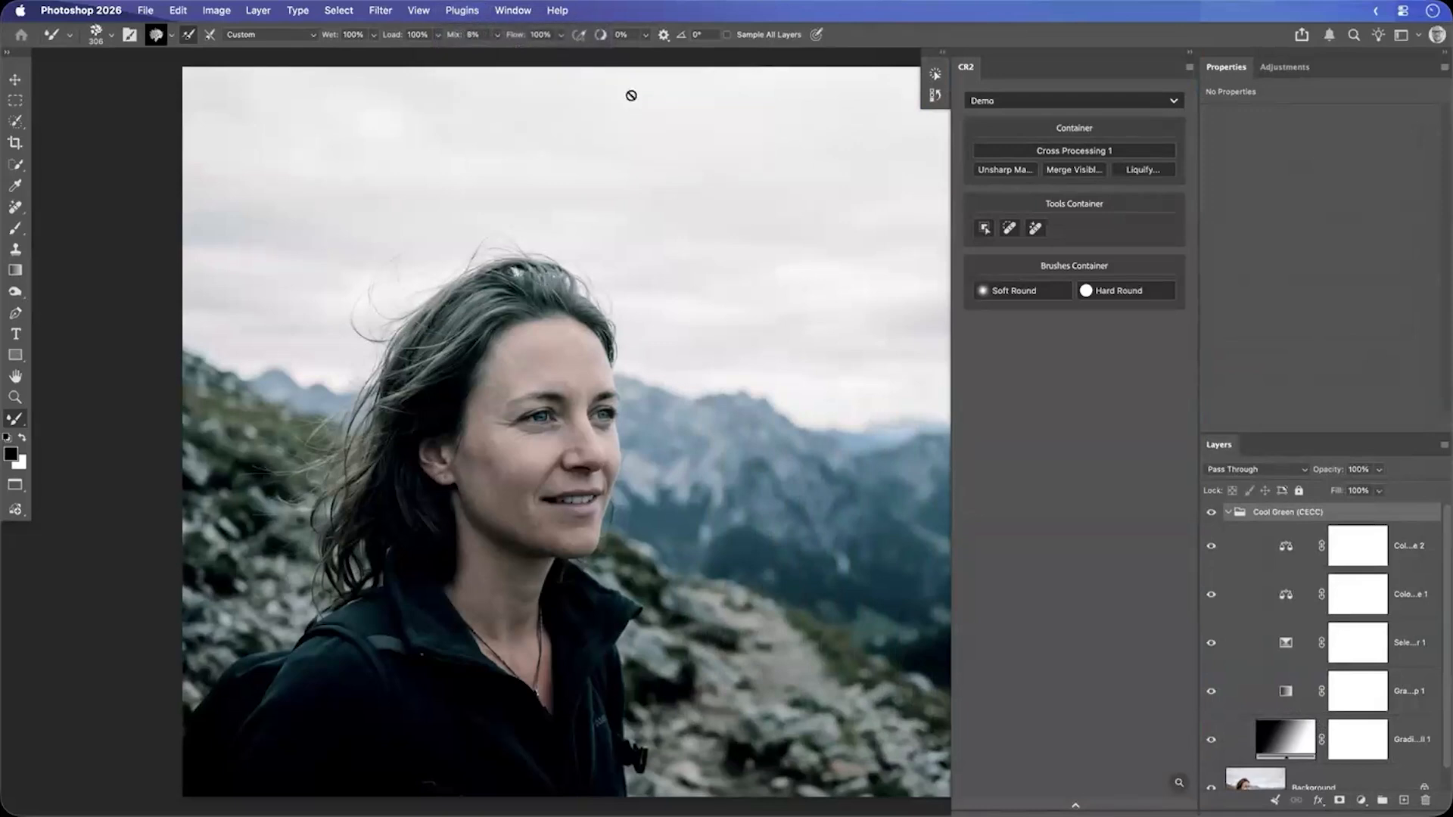
pyautogui.moveTo(221, 490); pyautogui.dragTo(38, 305)
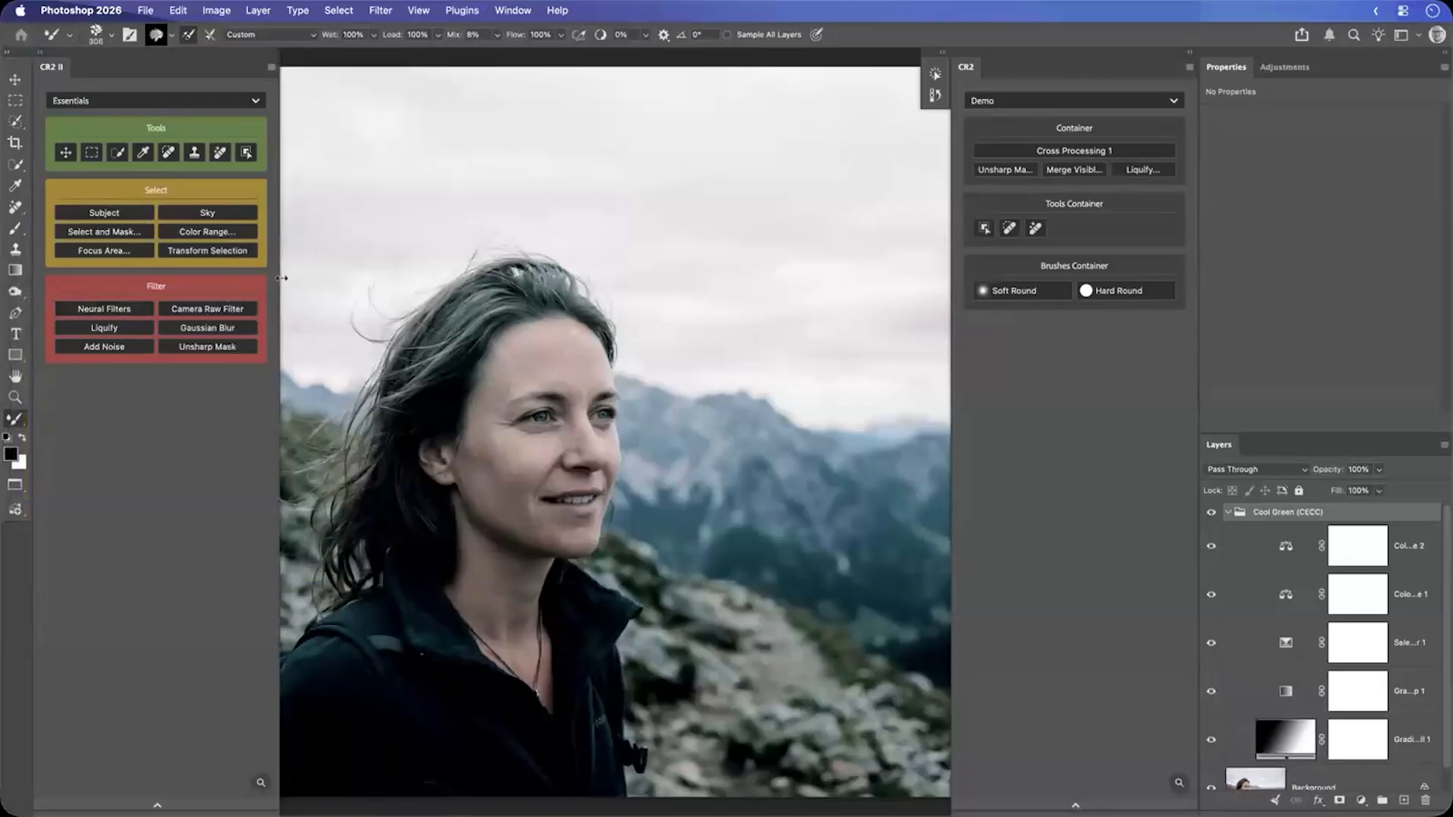
pyautogui.moveTo(282, 277); pyautogui.dragTo(123, 266)
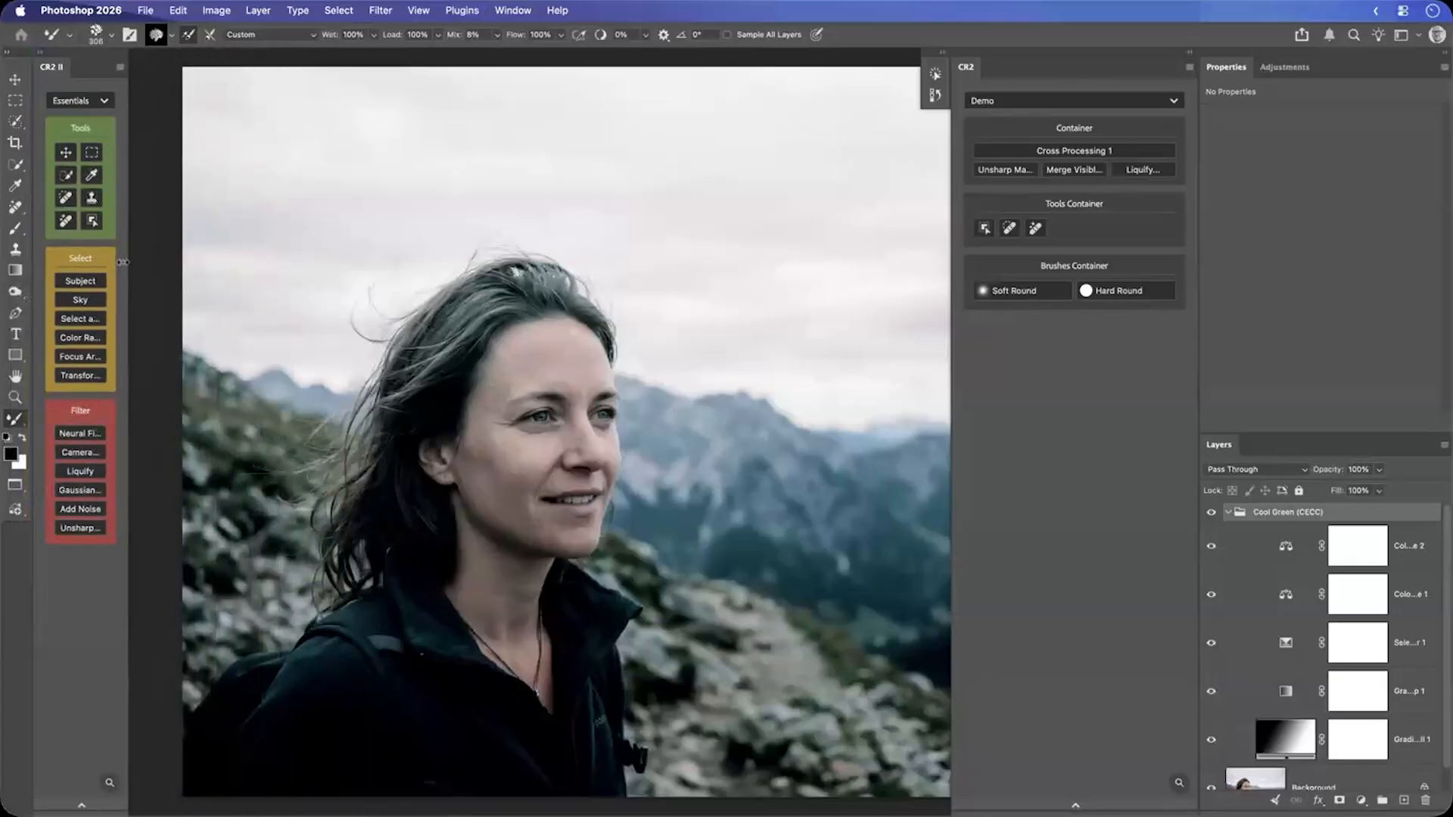
# Step: Show the third Configurator panel, CR2 III, and dock it above the Properties panel
pyautogui.click(463, 11)
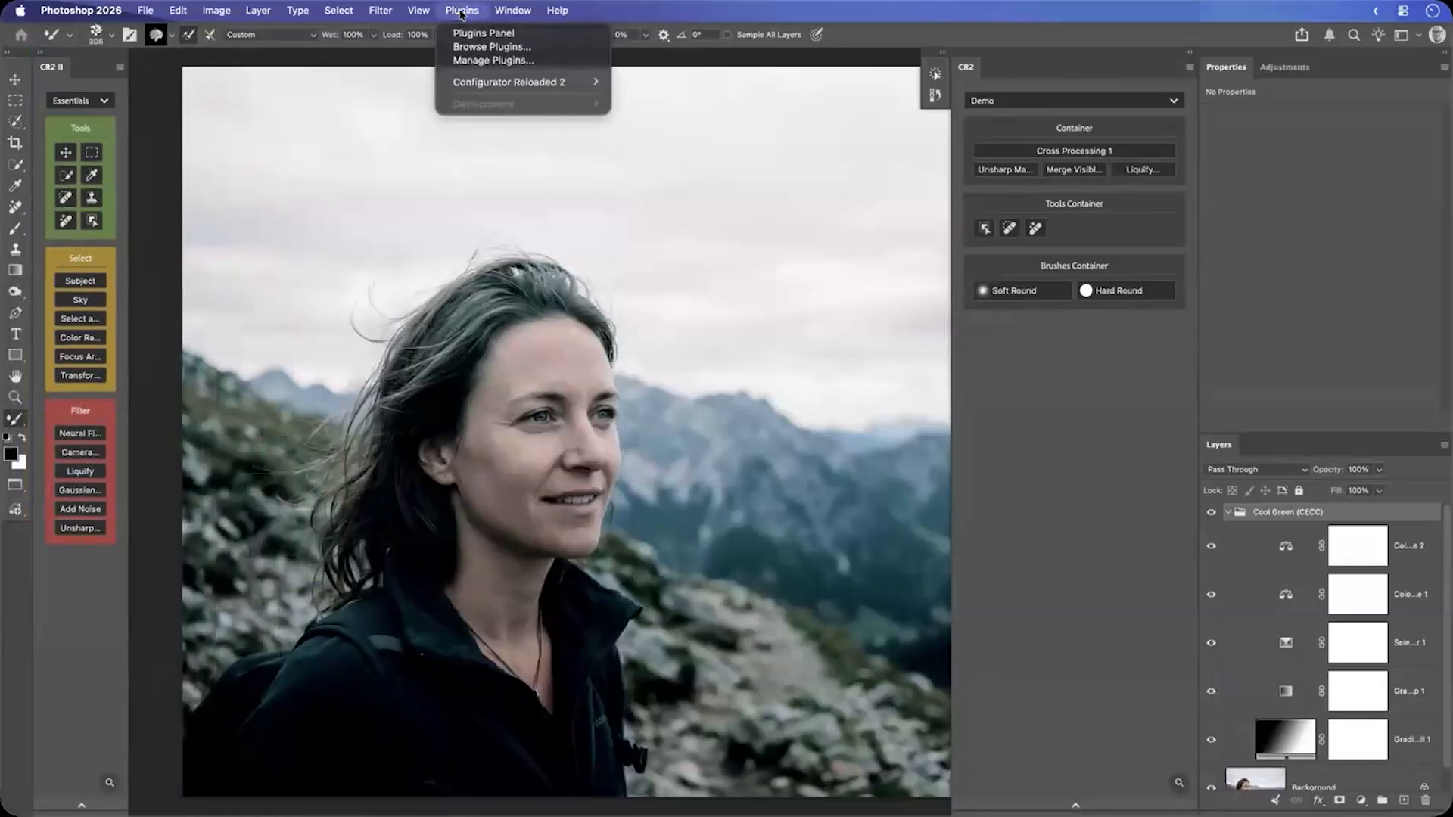
pyautogui.moveTo(490, 83)
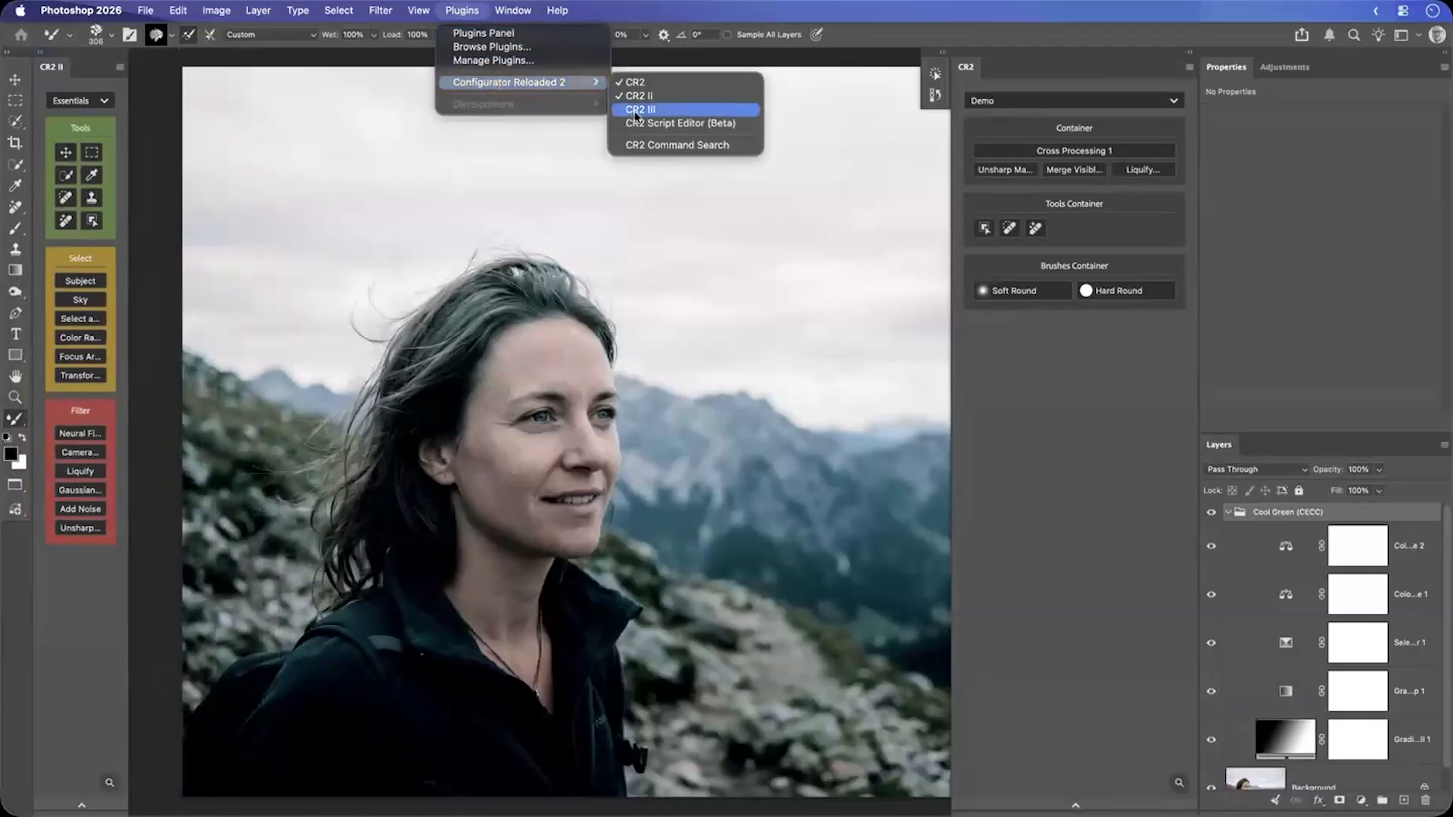
pyautogui.click(634, 113)
pyautogui.moveTo(20, 42); pyautogui.dragTo(1334, 65)
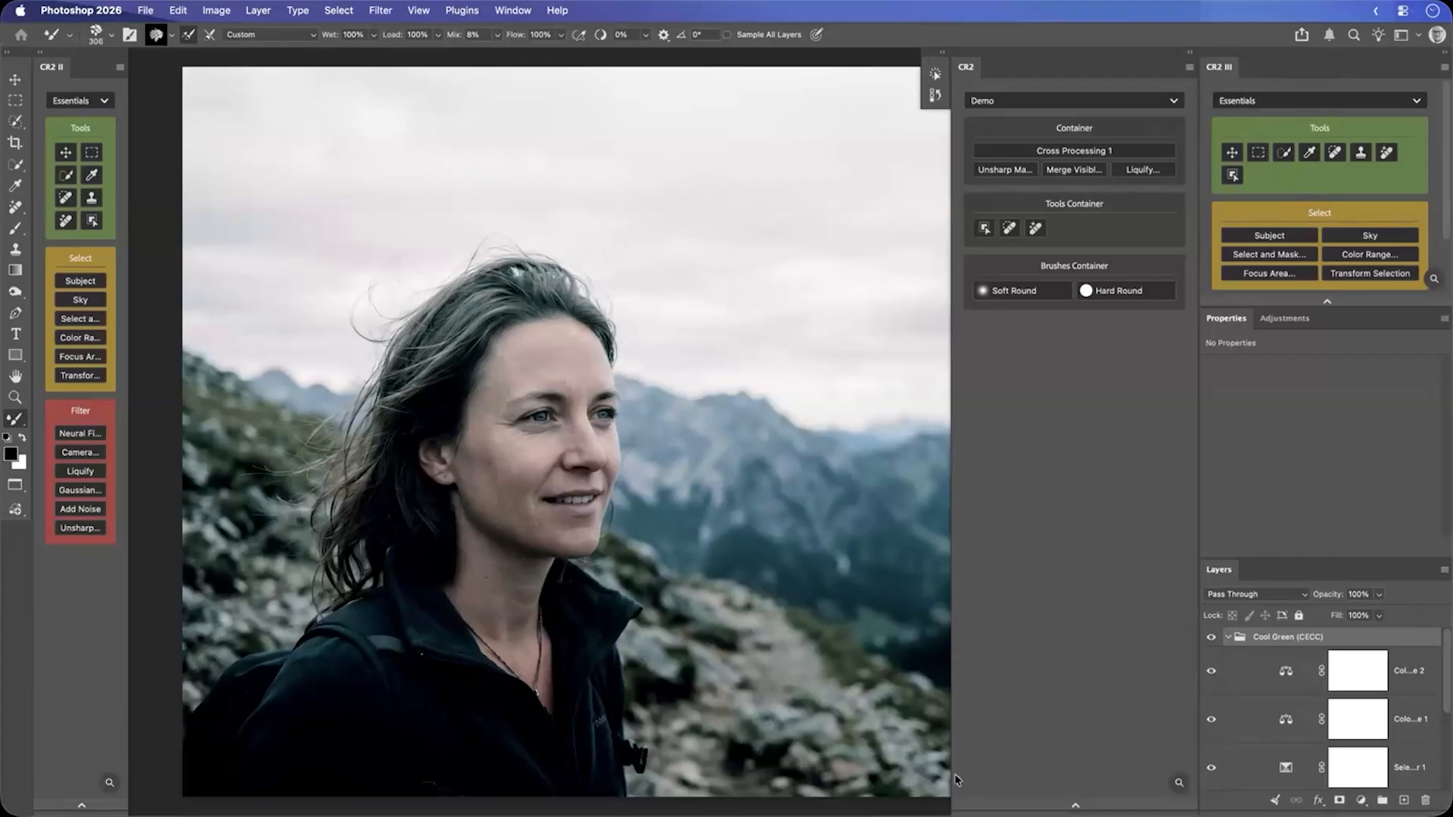
# Step: Close the CR2 II and CR2 III panels
pyautogui.rightClick(57, 73)
pyautogui.click(66, 71)
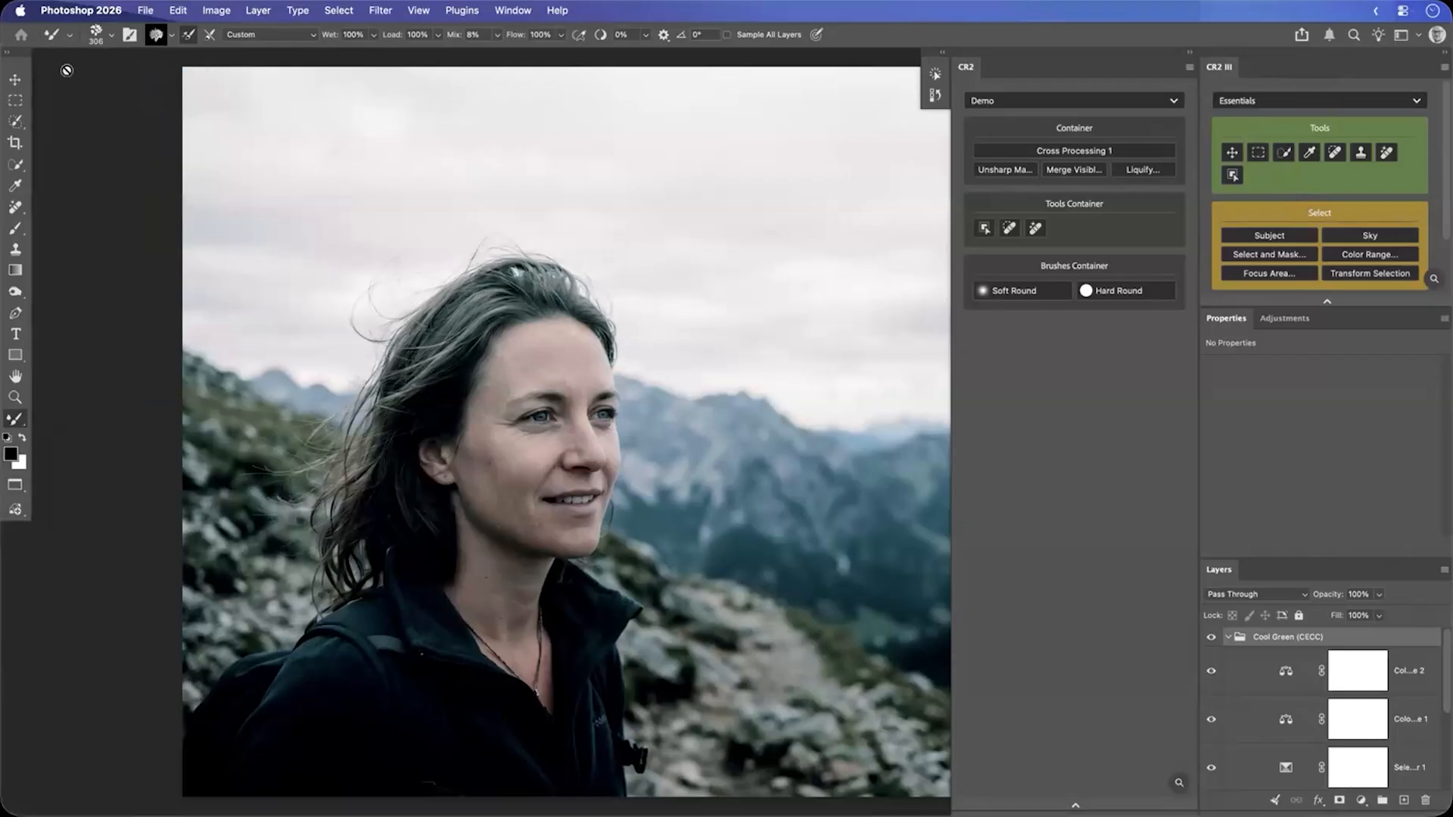
pyautogui.rightClick(1222, 70)
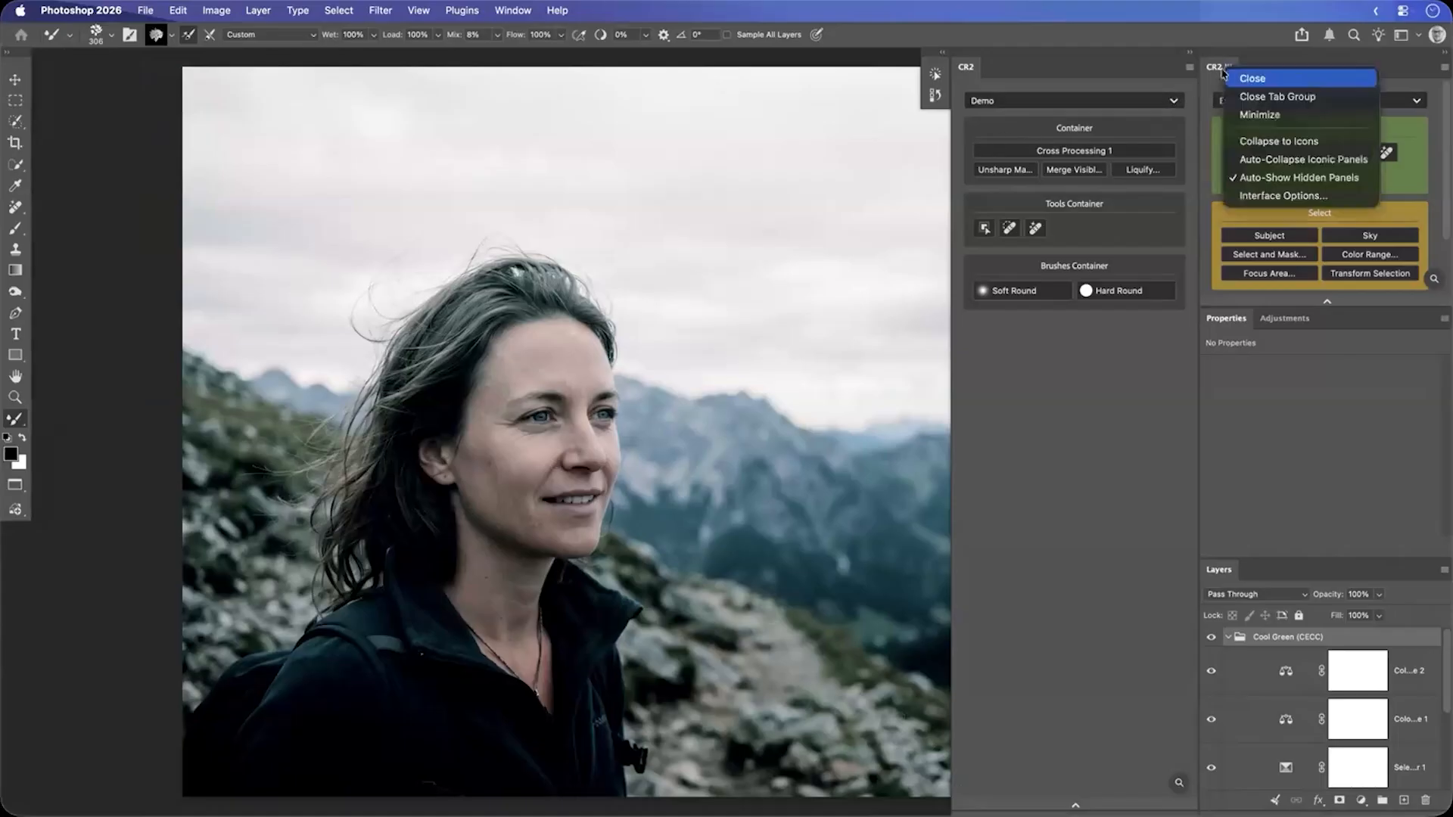
pyautogui.click(1245, 76)
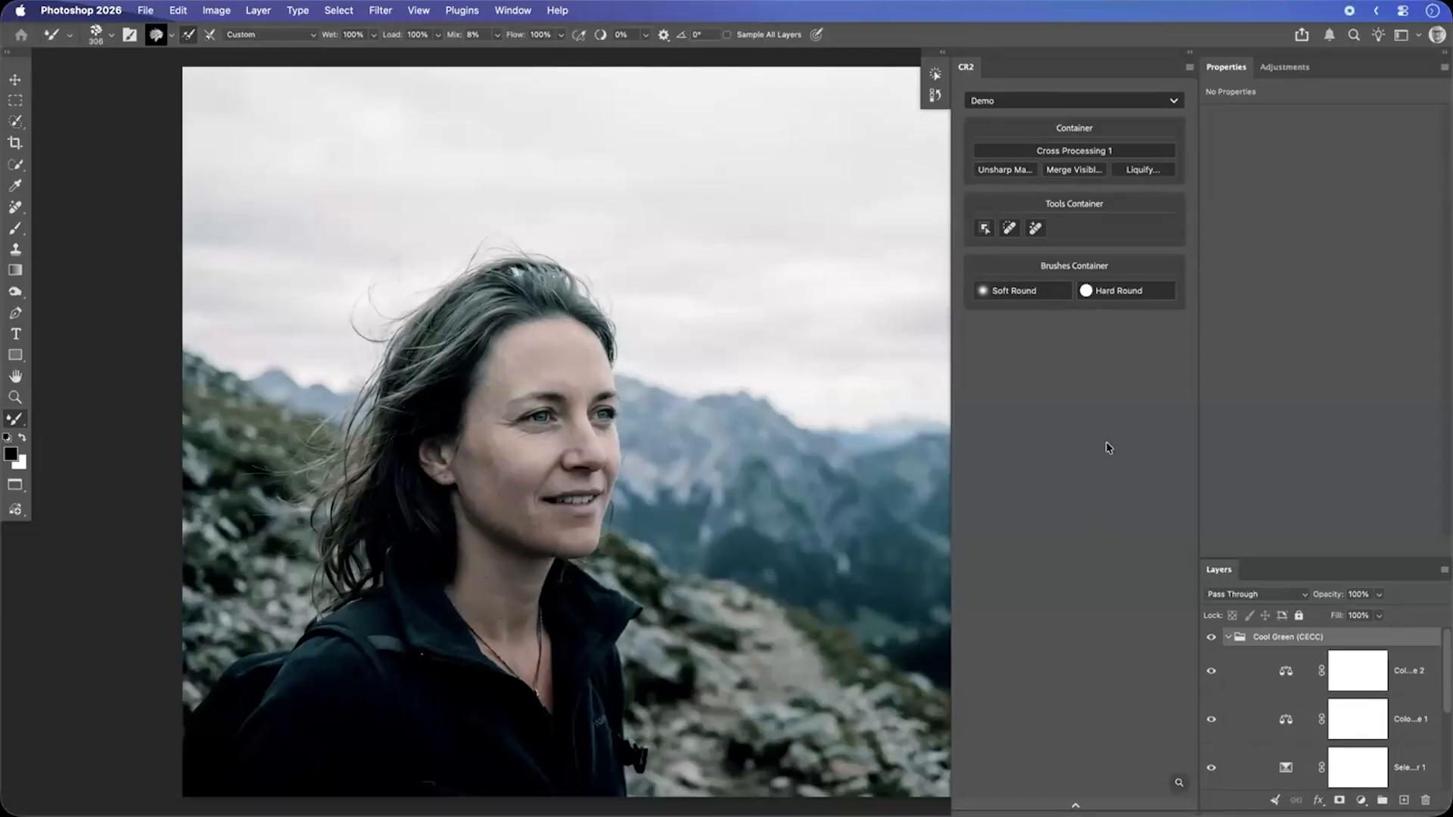
# Step: Create a new CR2 workspace named Export, and switch back to the Demo workspace
pyautogui.click(1190, 66)
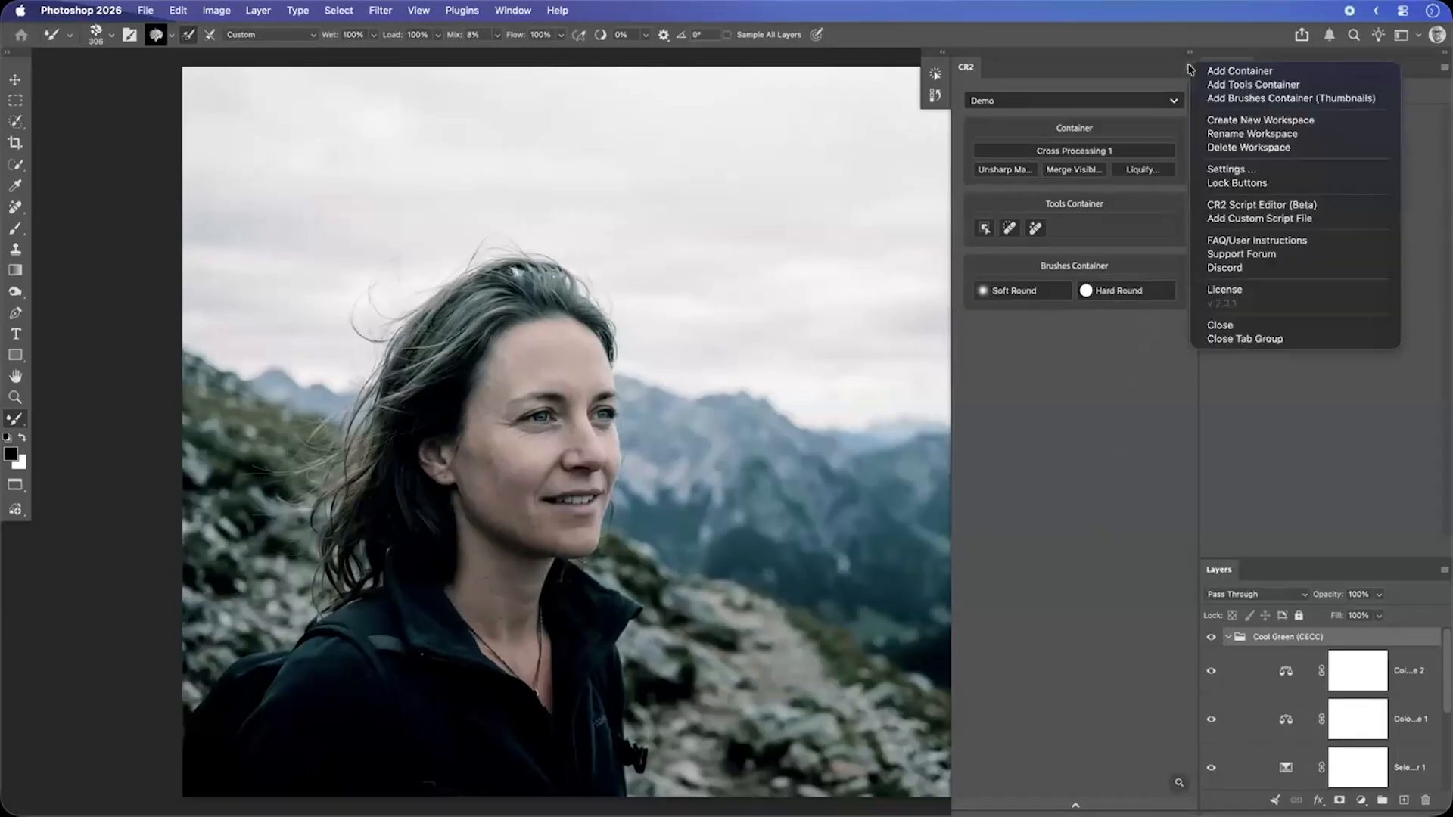
pyautogui.click(1218, 121)
pyautogui.write('Export')
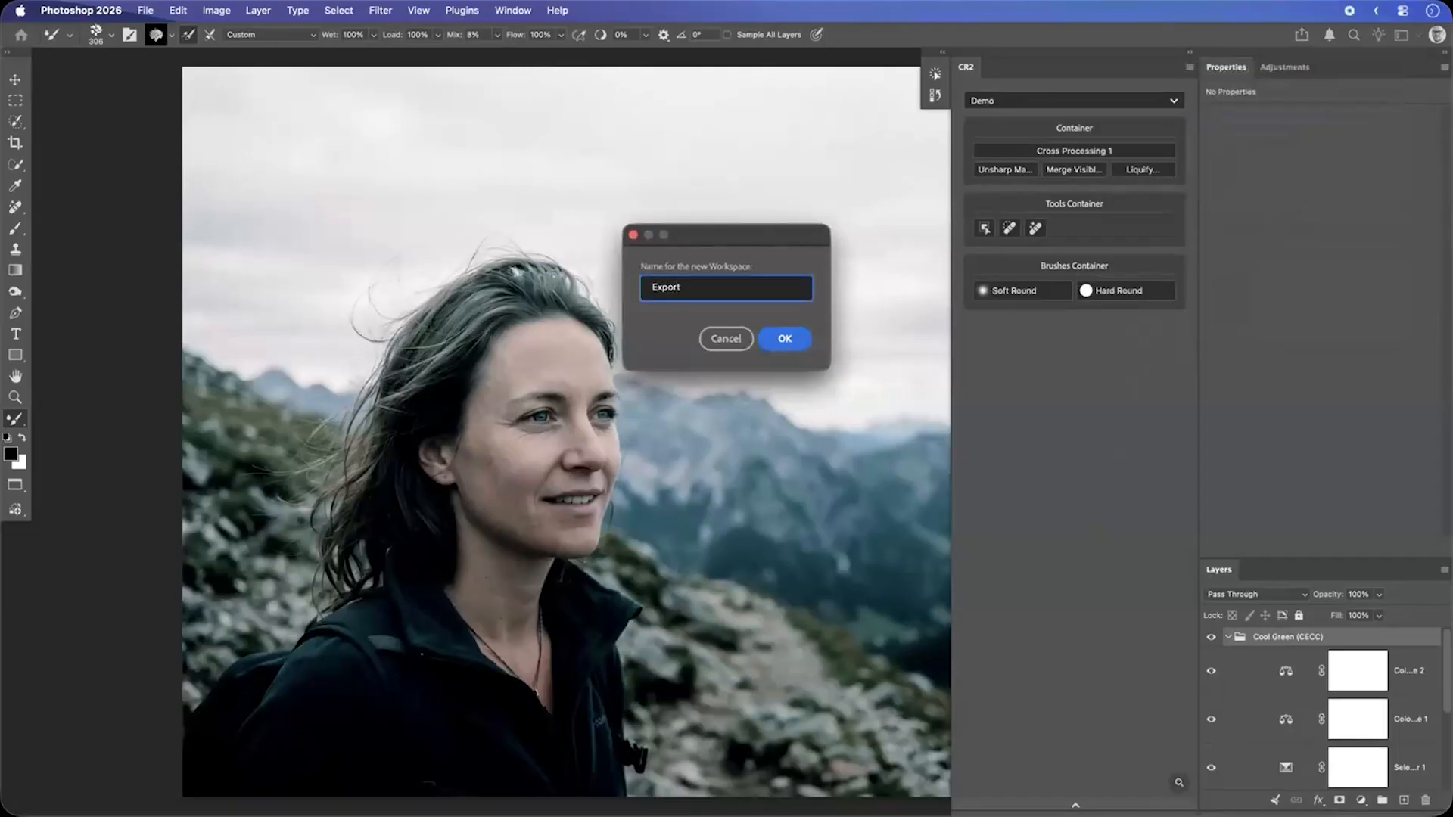
pyautogui.click(802, 341)
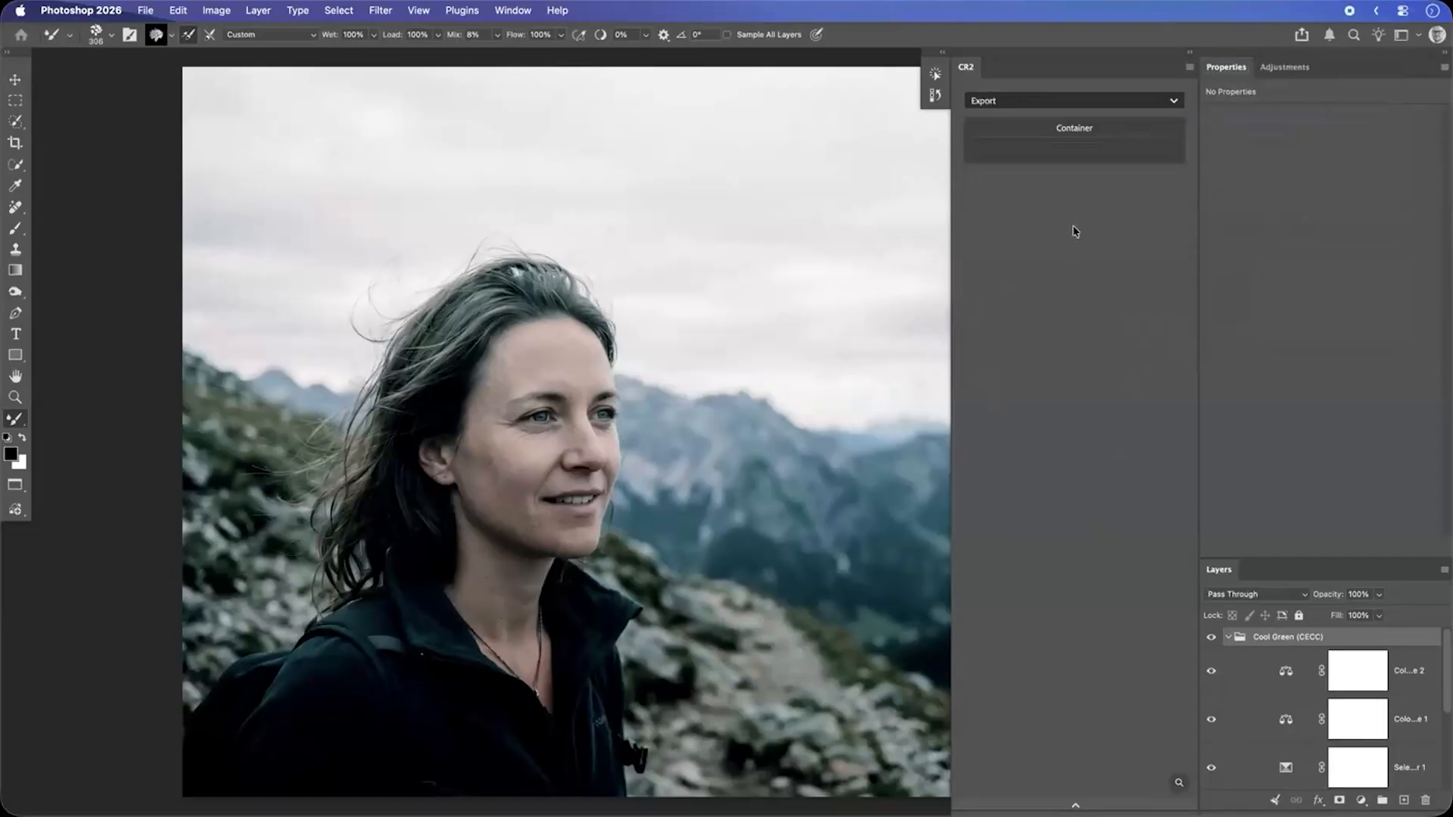
pyautogui.click(1126, 104)
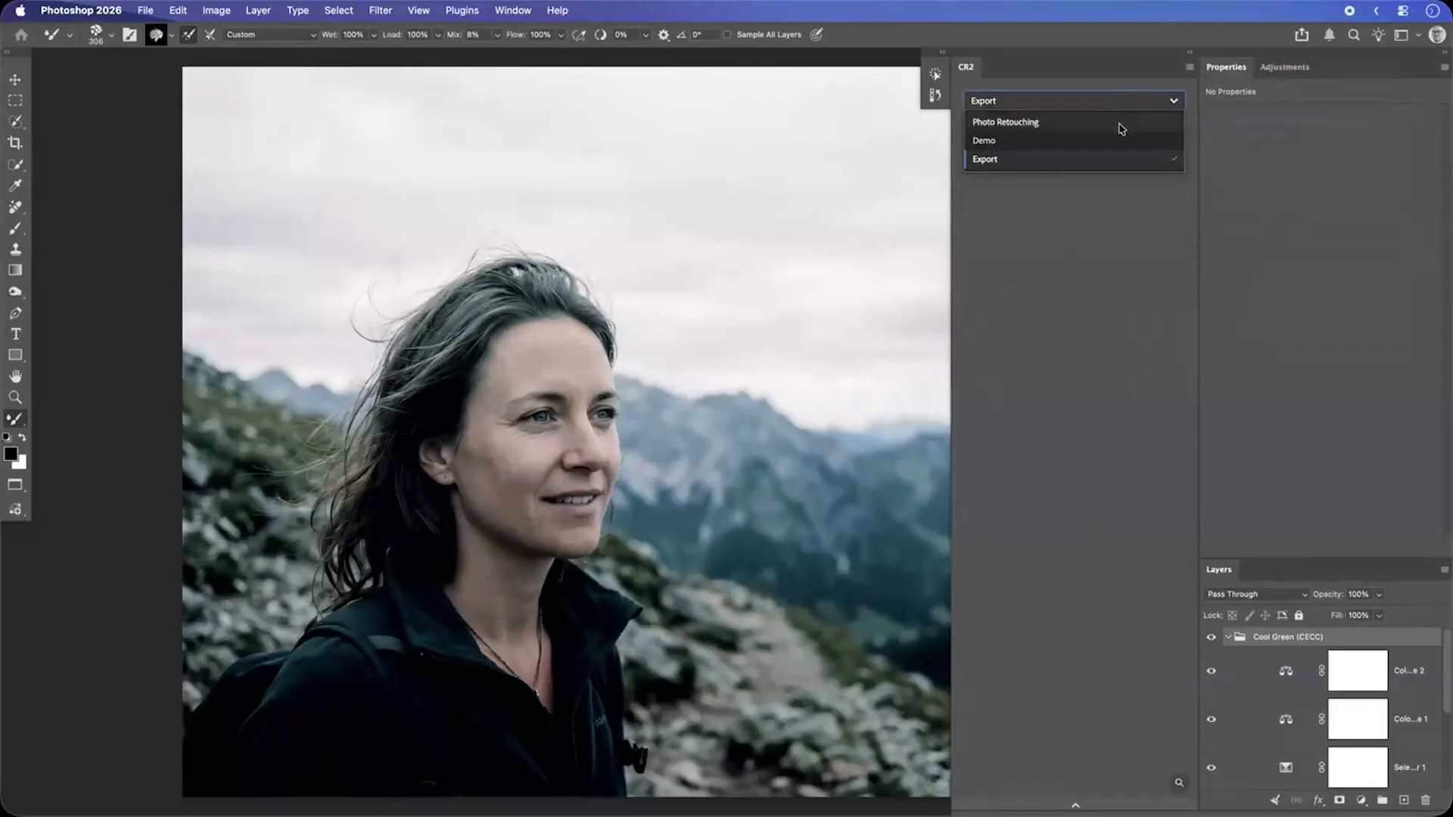
pyautogui.click(1119, 140)
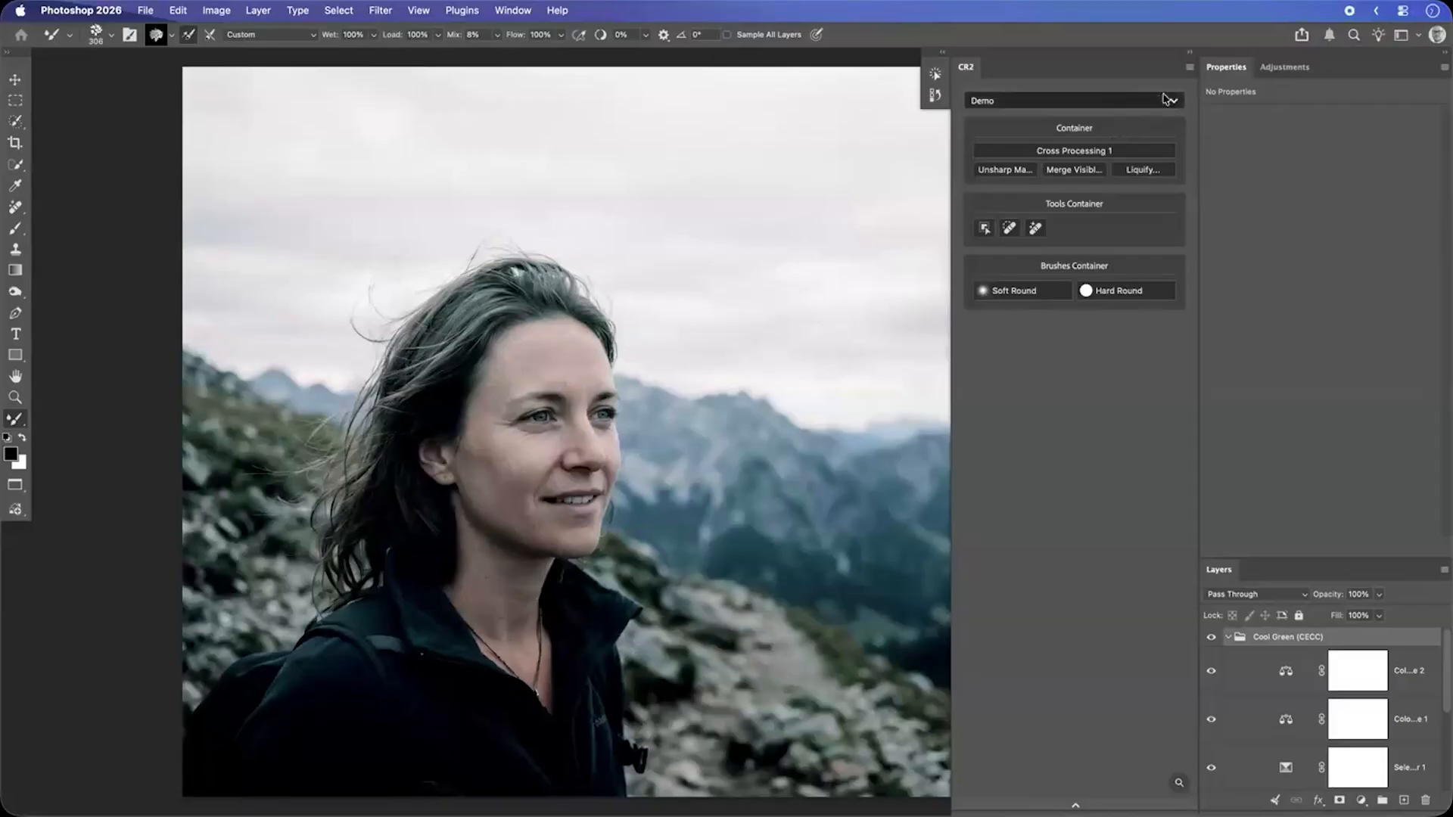
# Step: Review the workspace export and import options in the Configurator Reloaded settings, and close the settings
pyautogui.click(1189, 68)
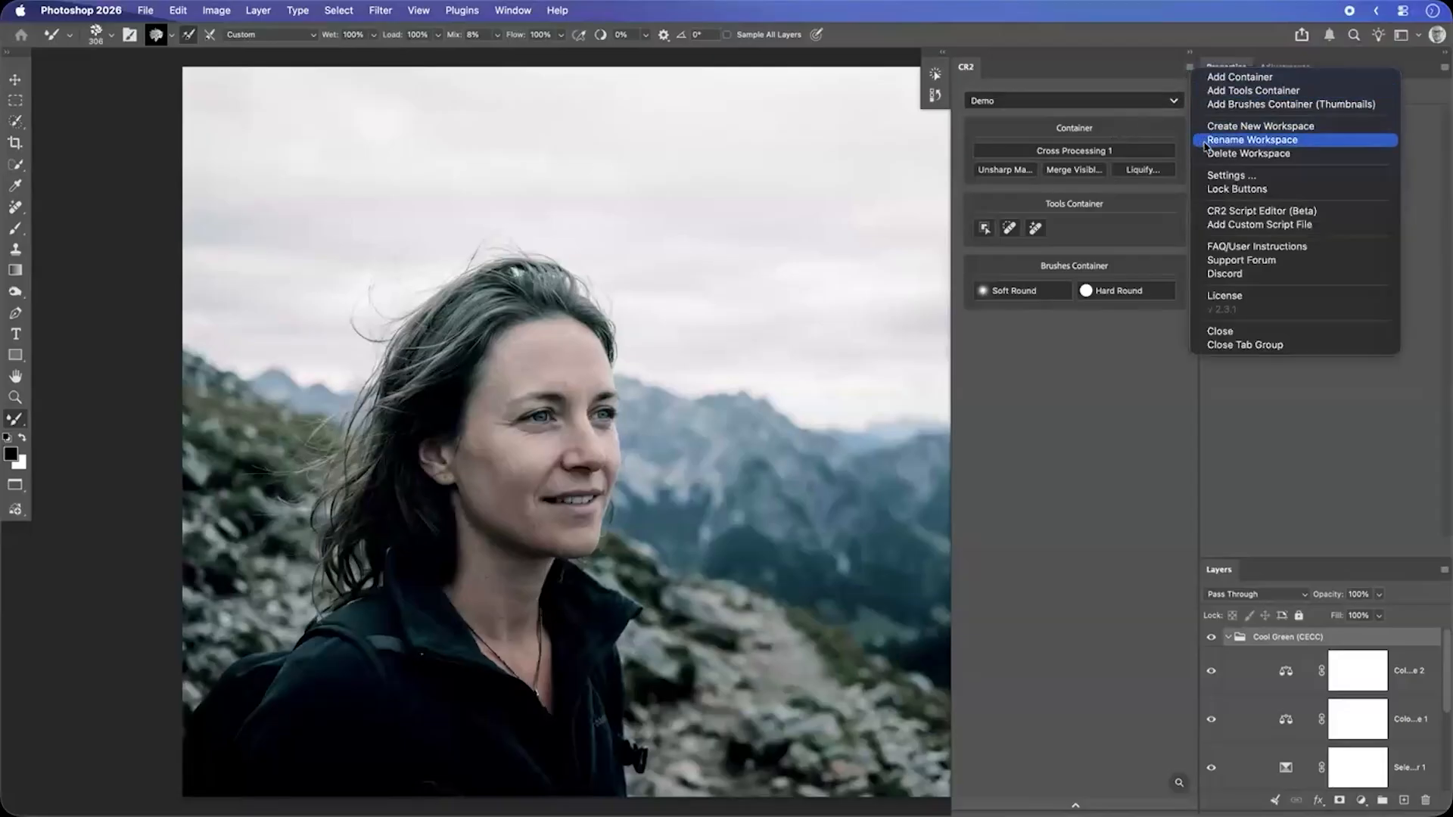
pyautogui.click(1211, 175)
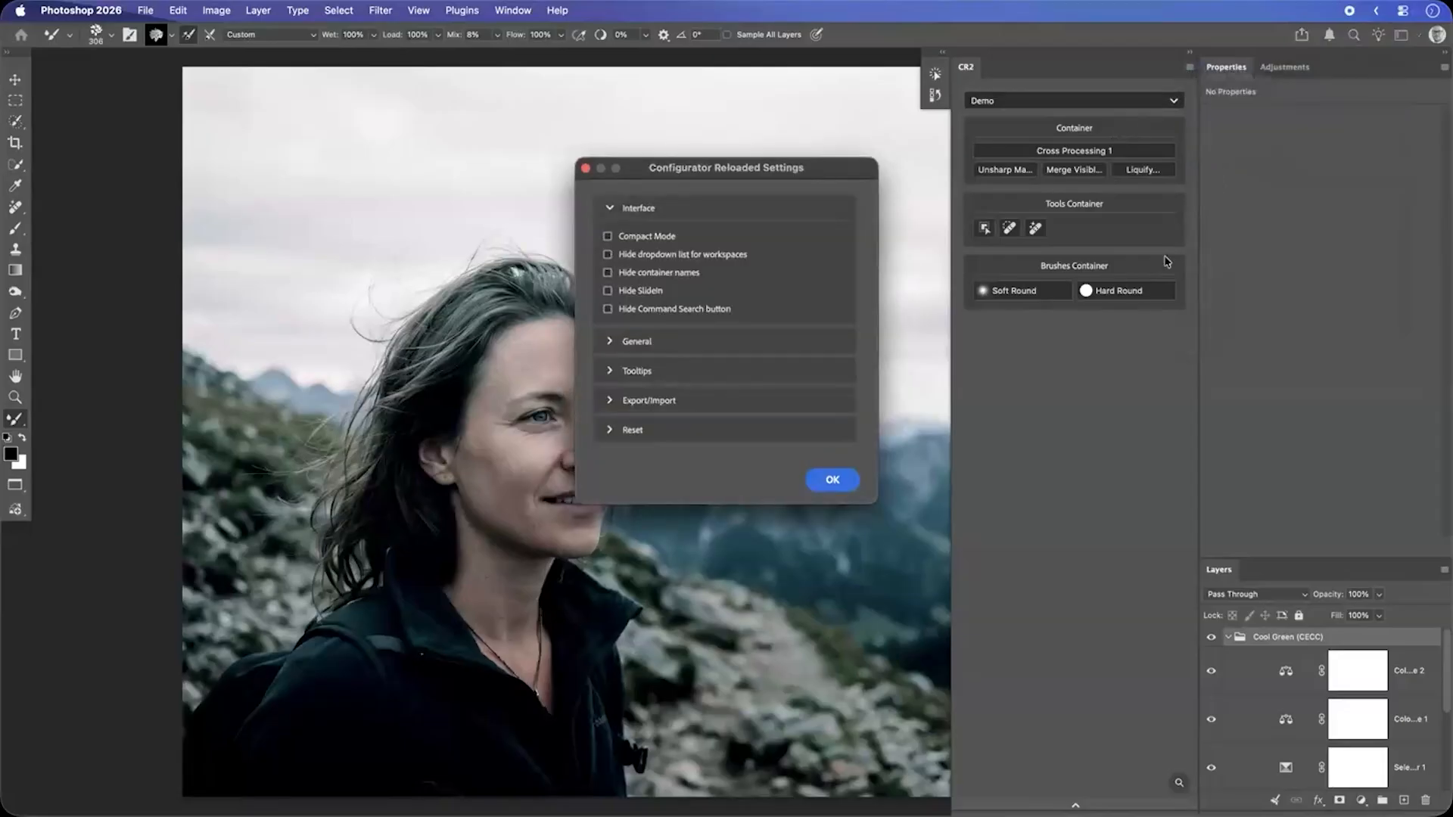
pyautogui.click(665, 402)
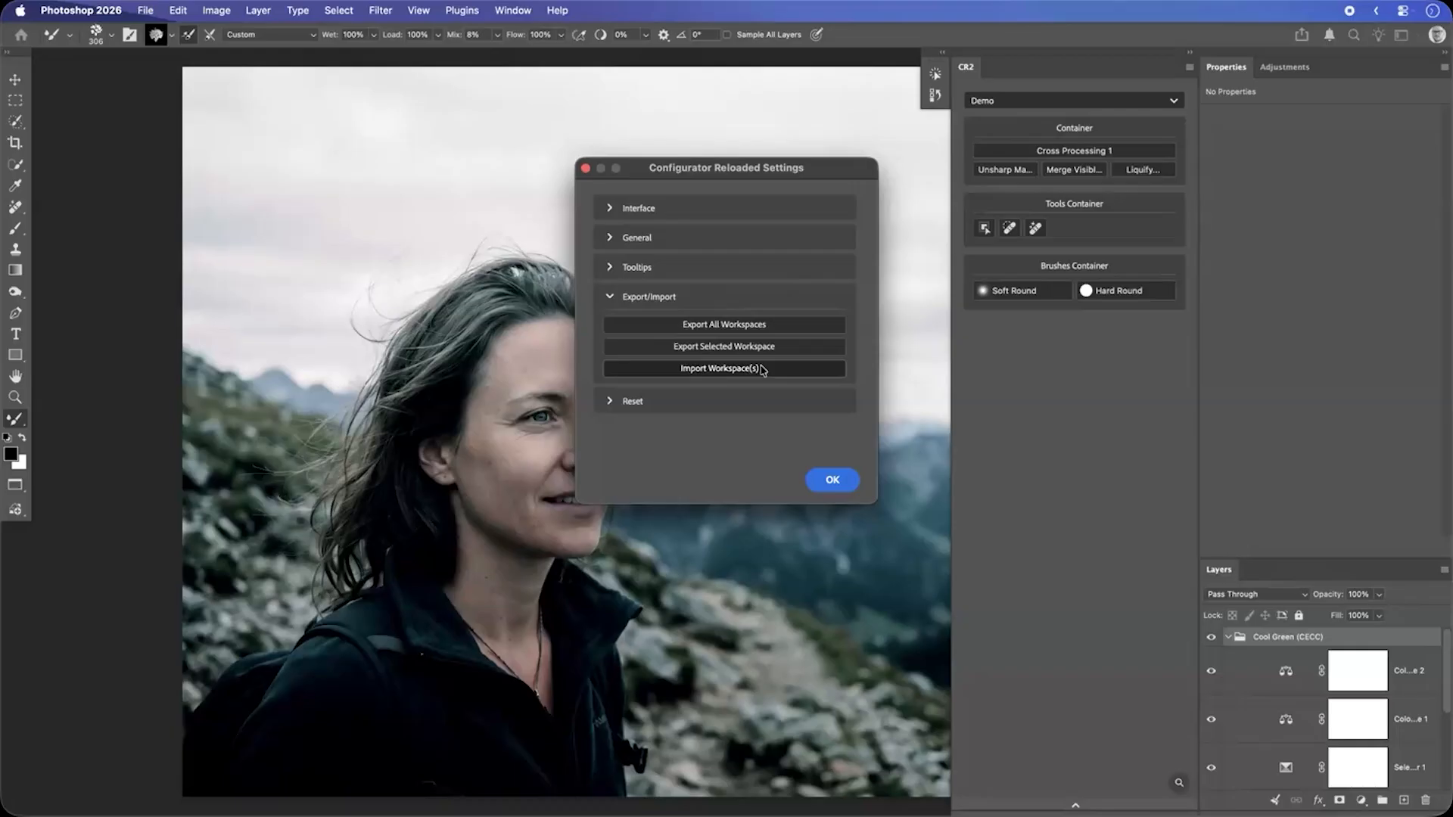
pyautogui.click(832, 480)
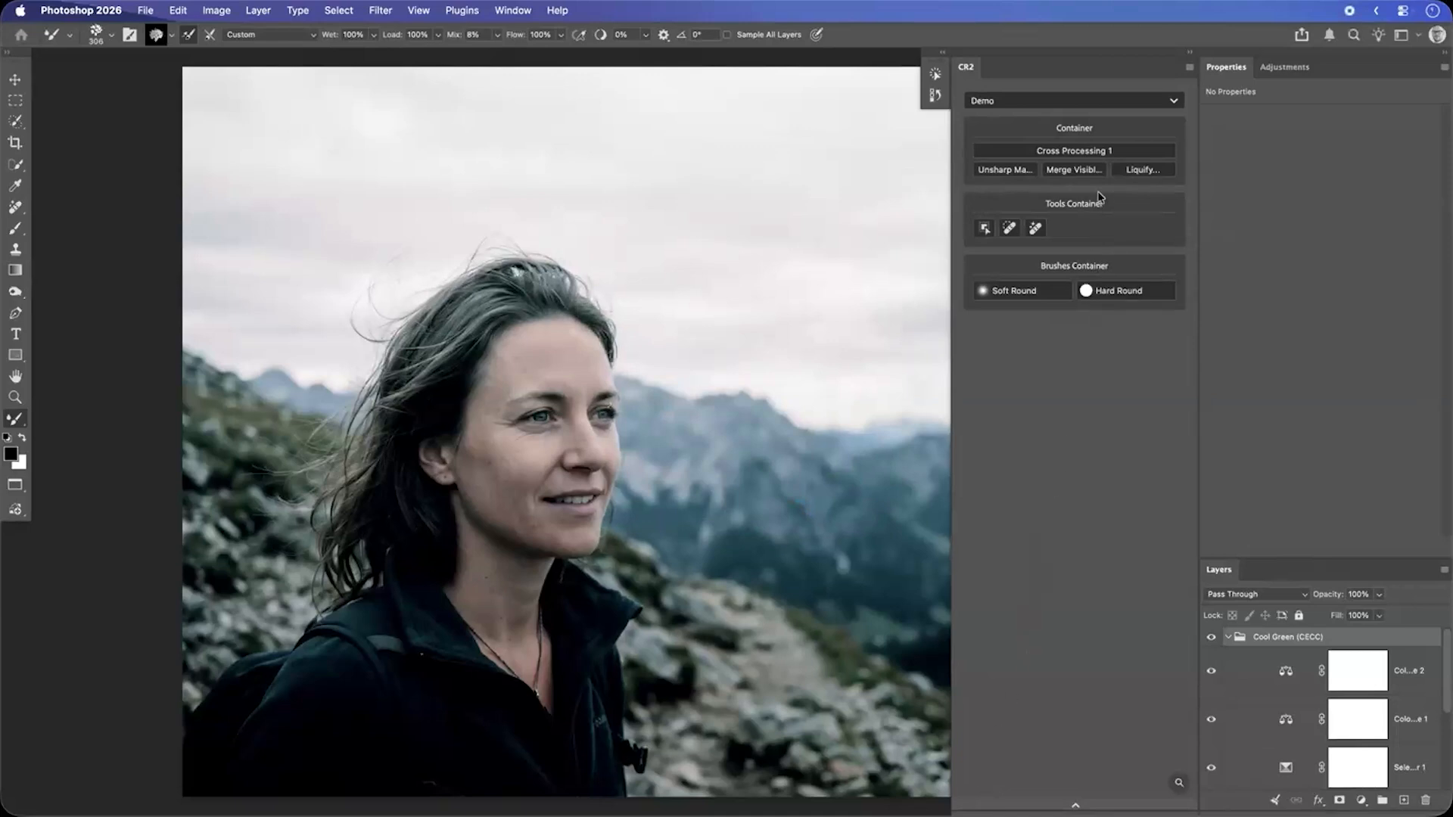
# Step: Color the standard container green and the tools container blue
pyautogui.rightClick(1097, 130)
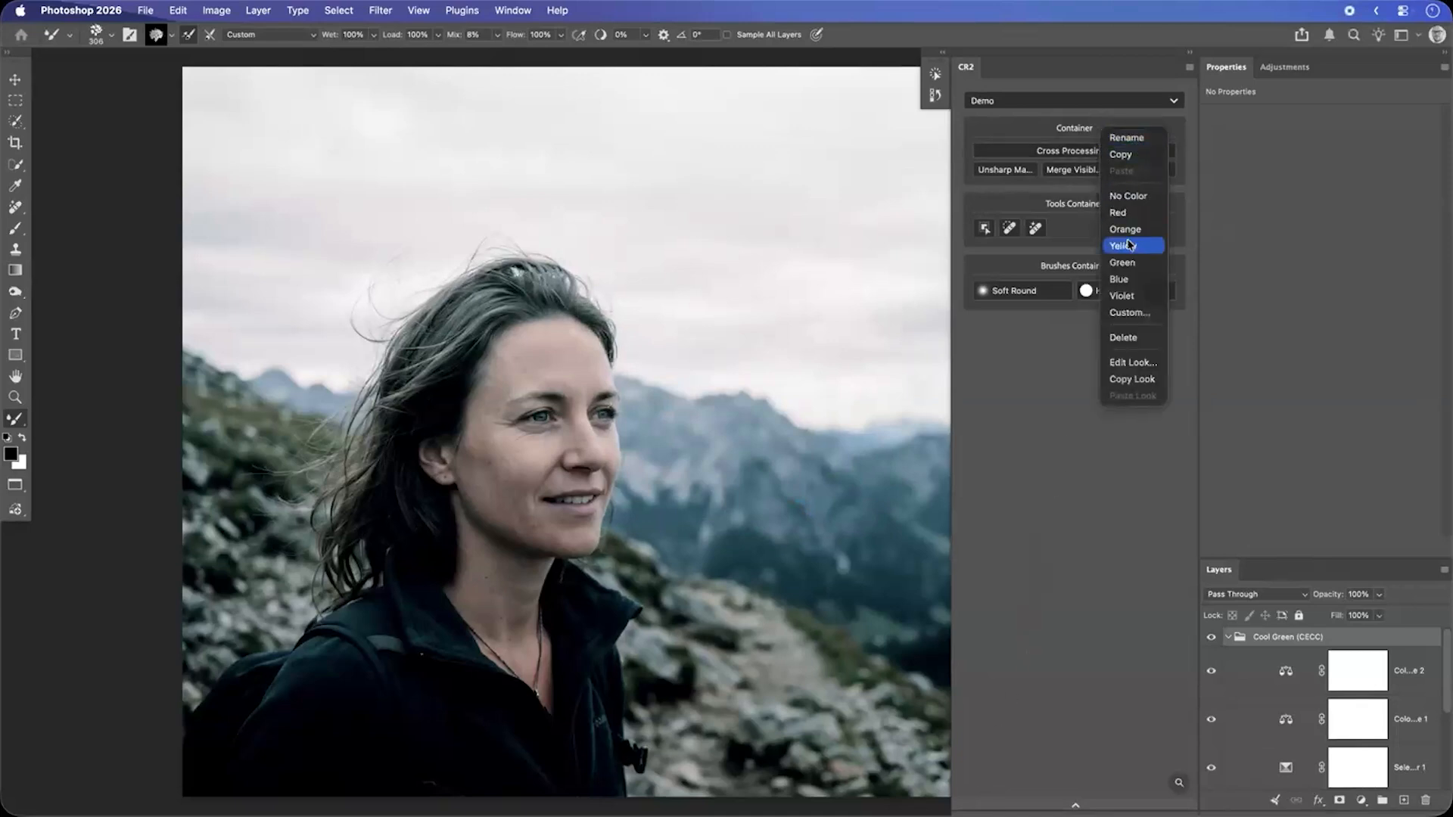
pyautogui.click(1127, 263)
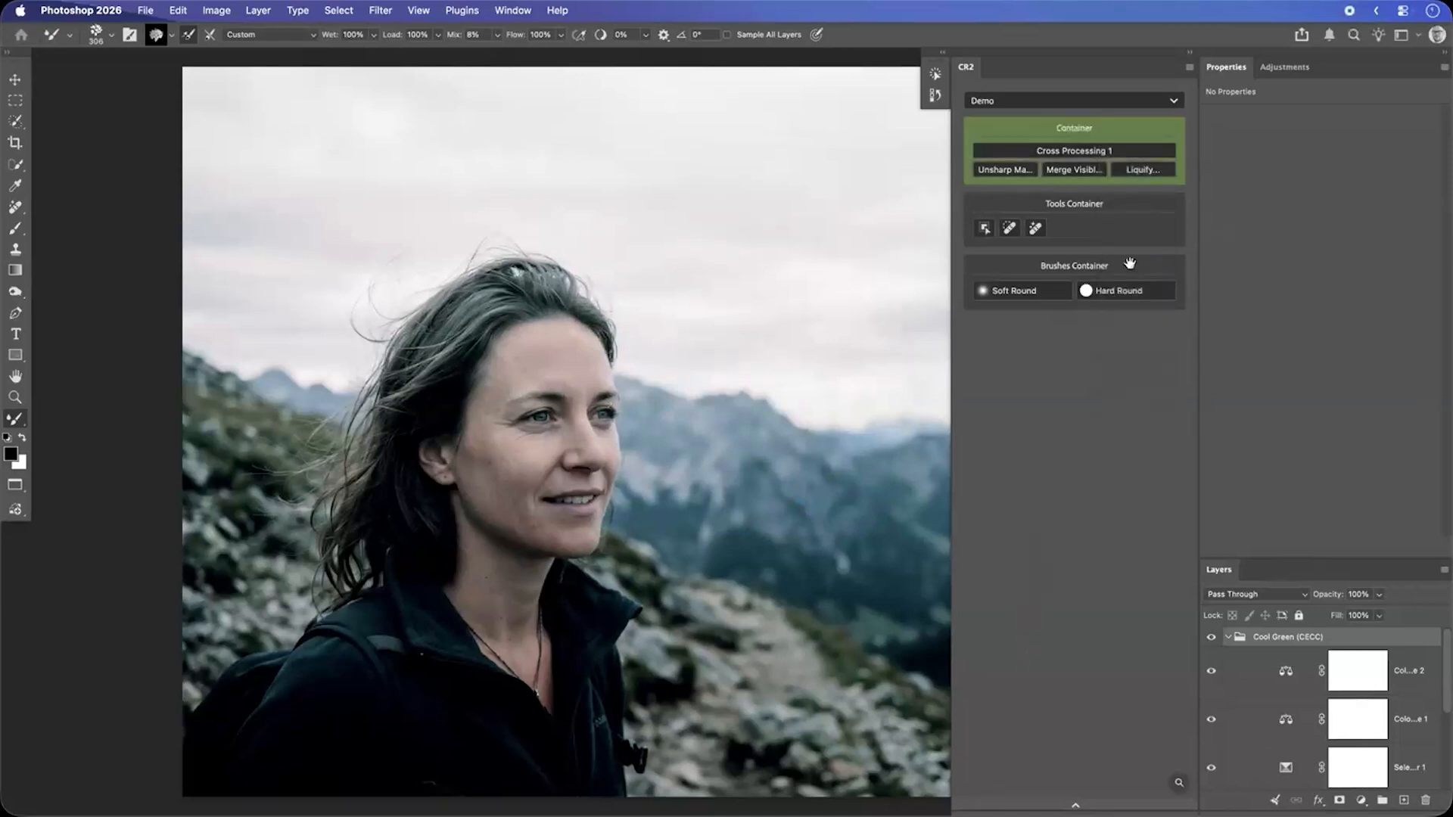
pyautogui.rightClick(1100, 204)
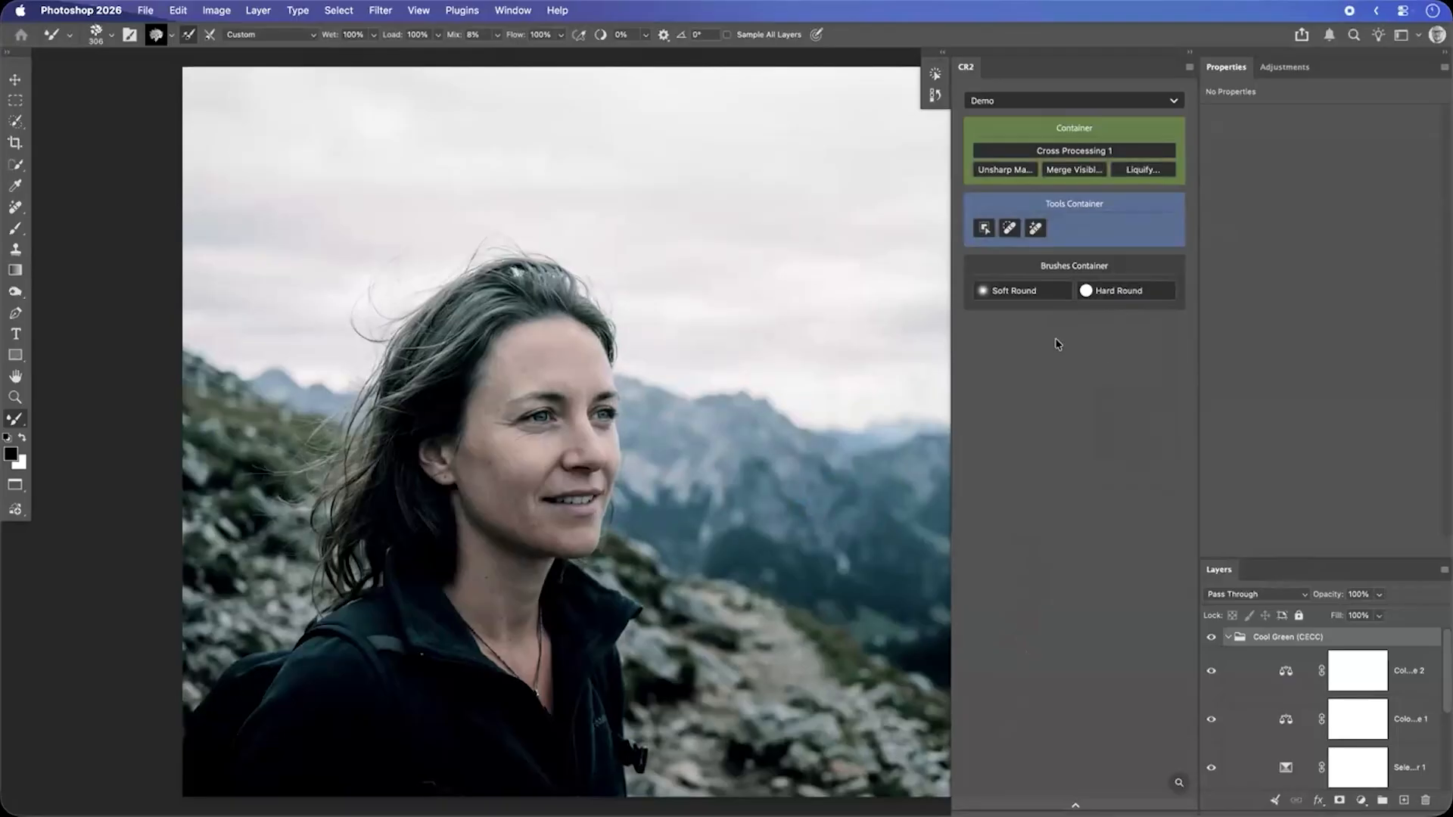
# Step: Give the Soft Round brush button the custom red color ff3737
pyautogui.rightClick(1041, 298)
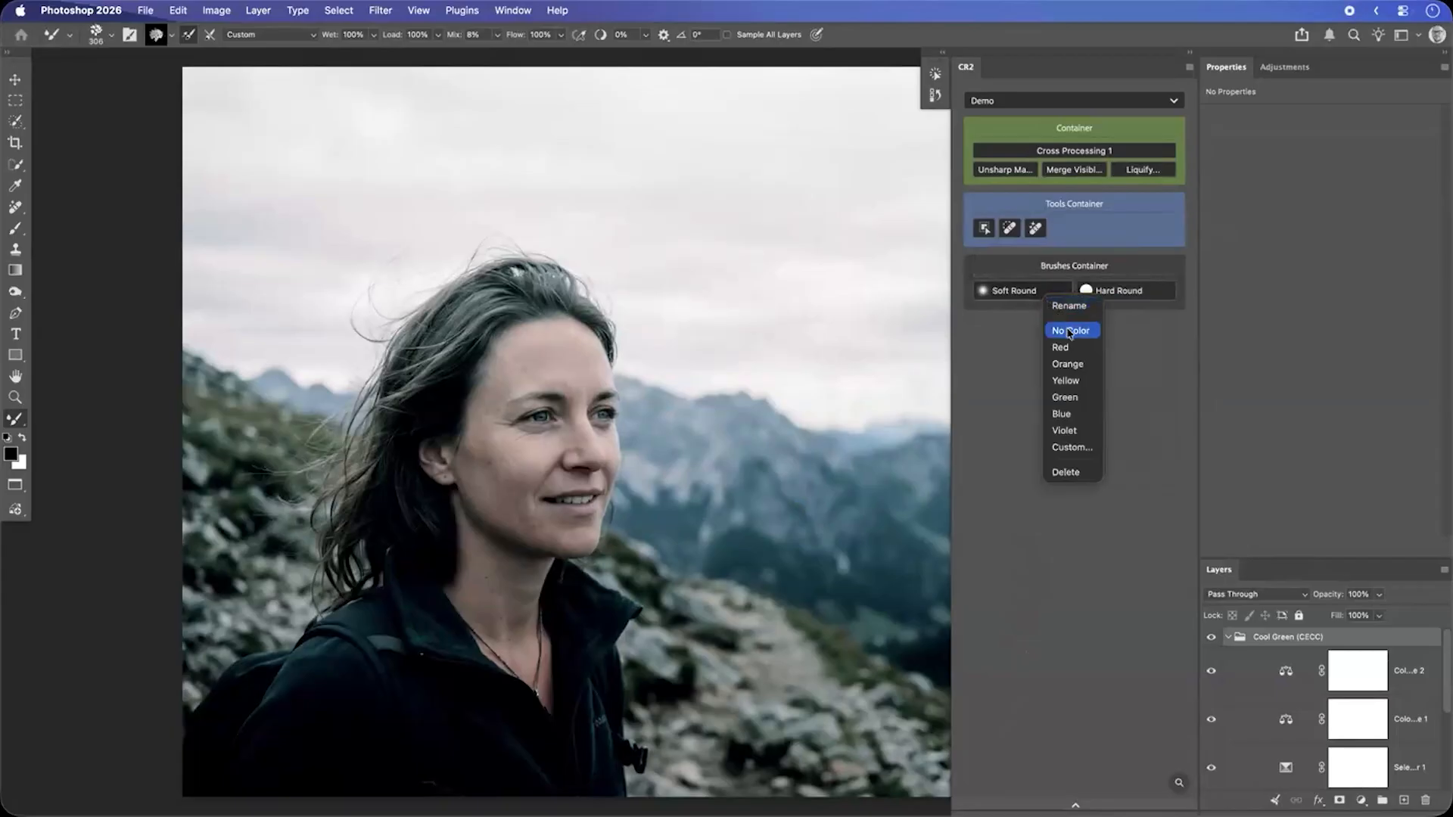
pyautogui.click(1072, 447)
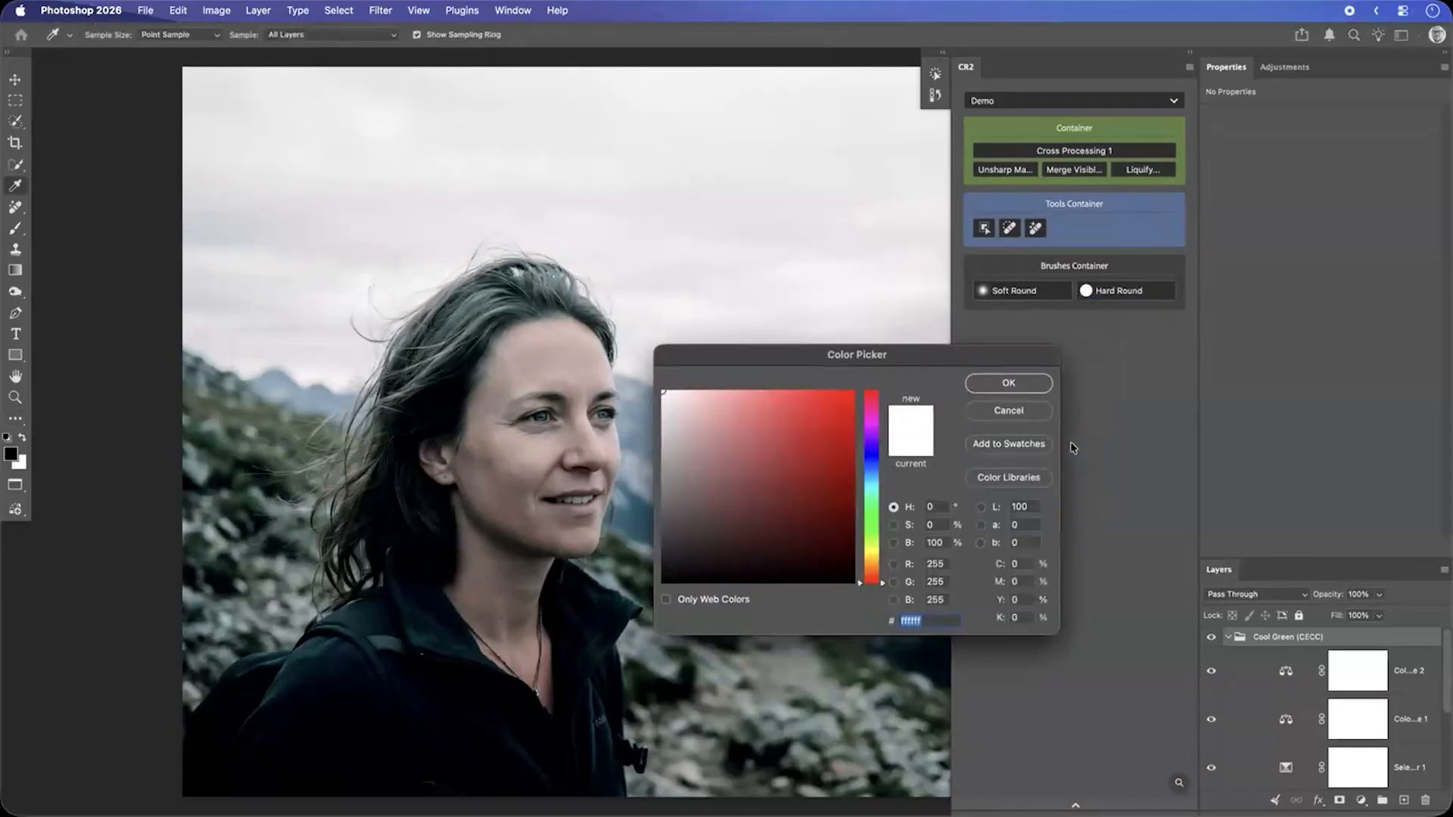
pyautogui.moveTo(817, 416)
pyautogui.mouseDown()
pyautogui.moveTo(792, 388)
pyautogui.moveTo(813, 390)
pyautogui.mouseUp()
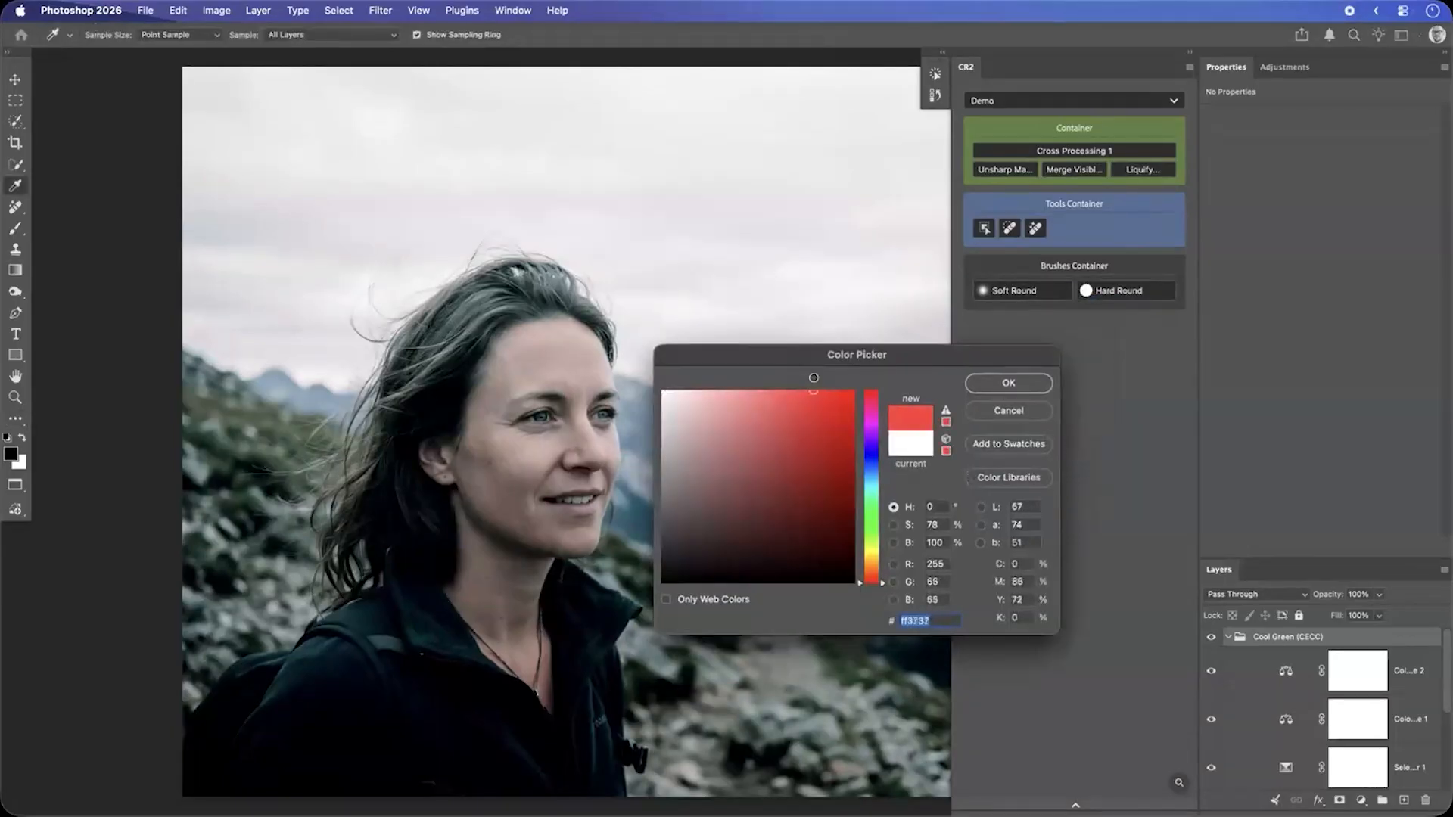
pyautogui.click(983, 388)
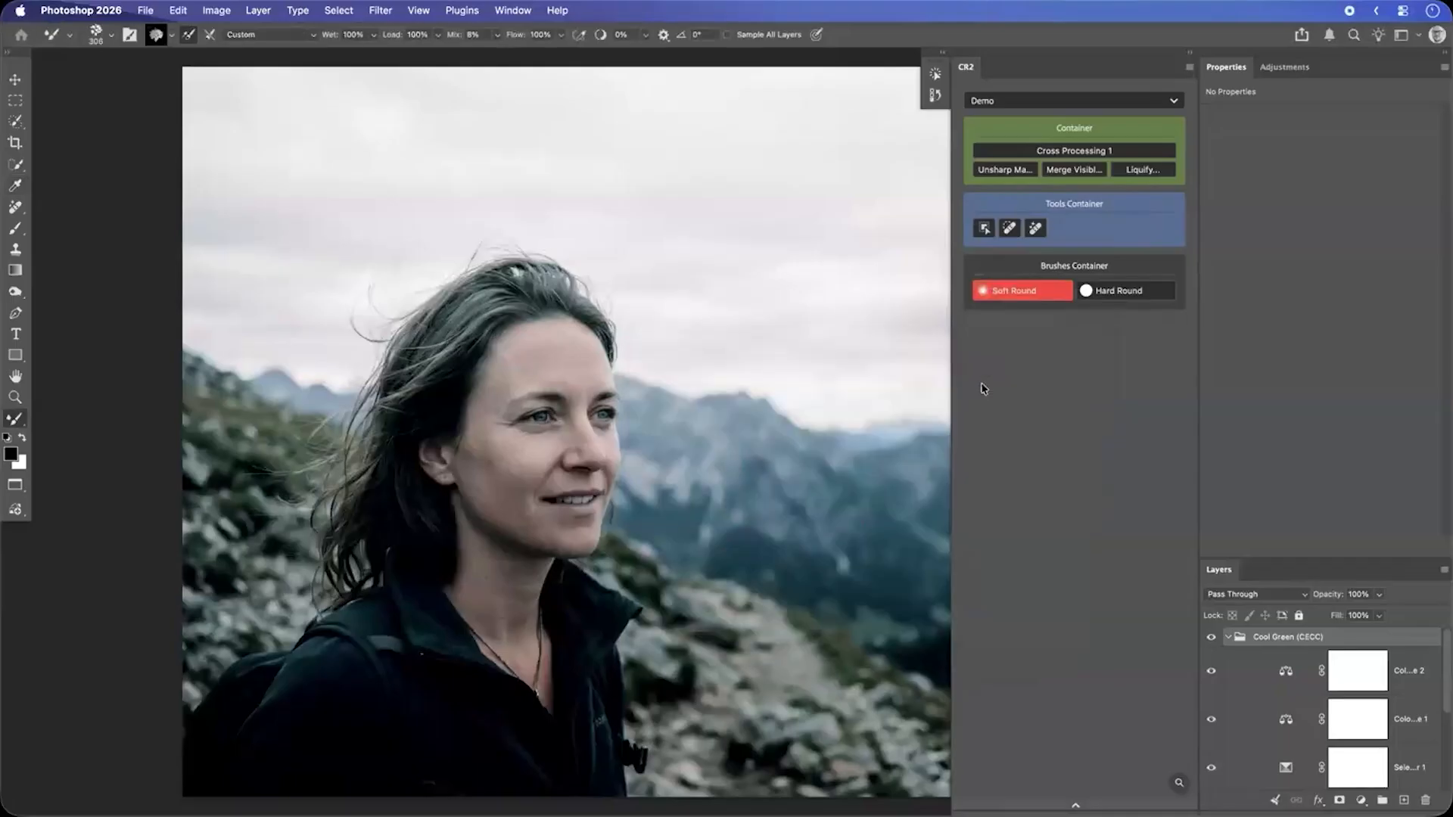
# Step: Rename the green container as Retouching
pyautogui.rightClick(1066, 136)
pyautogui.click(1084, 142)
pyautogui.write('Retouching')
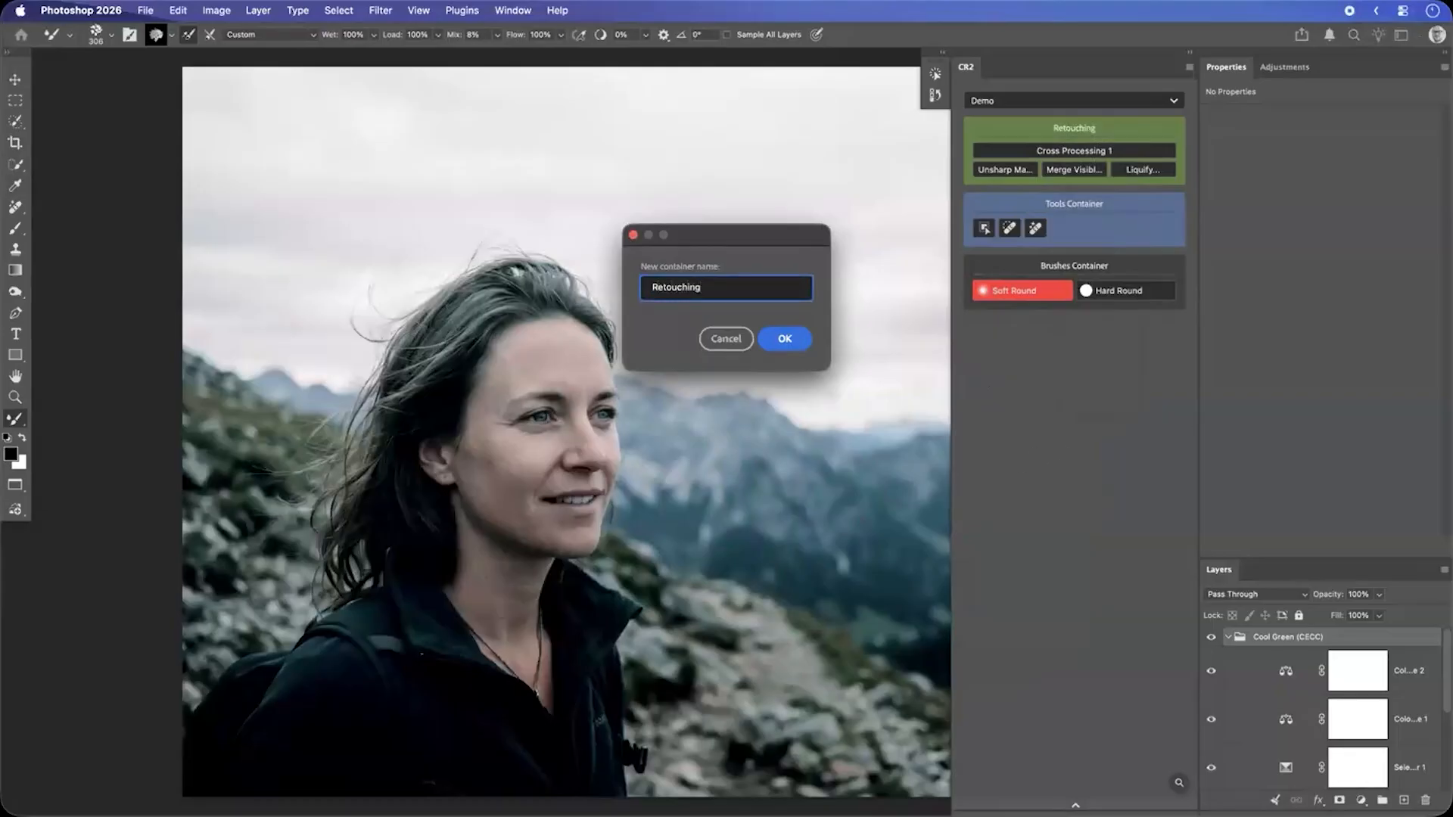
pyautogui.click(787, 339)
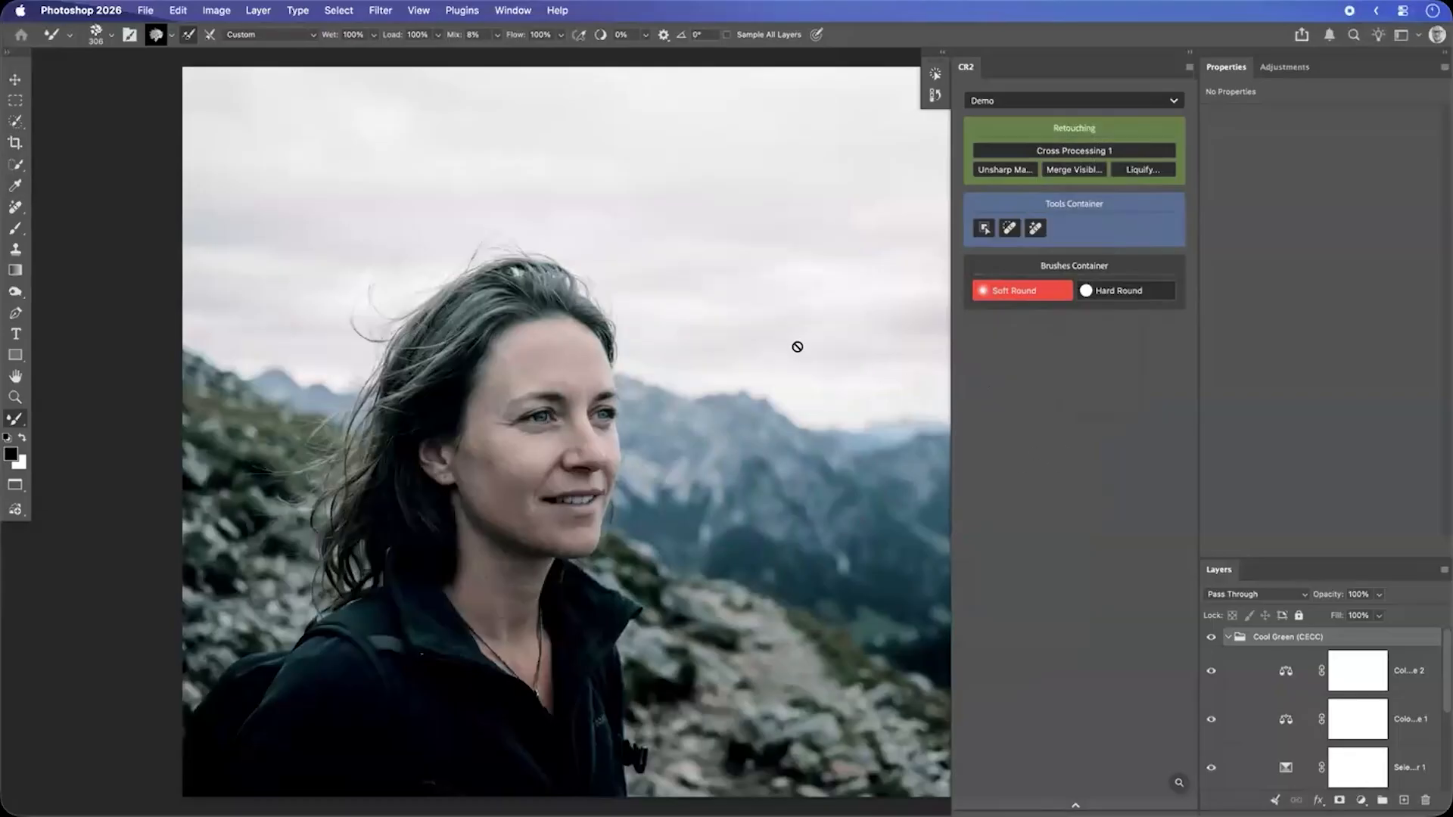
# Step: Rename the Unsharp Mask button in the Retouching container as Sharpen and give it the sharpen icon found with "sharp"
pyautogui.rightClick(995, 176)
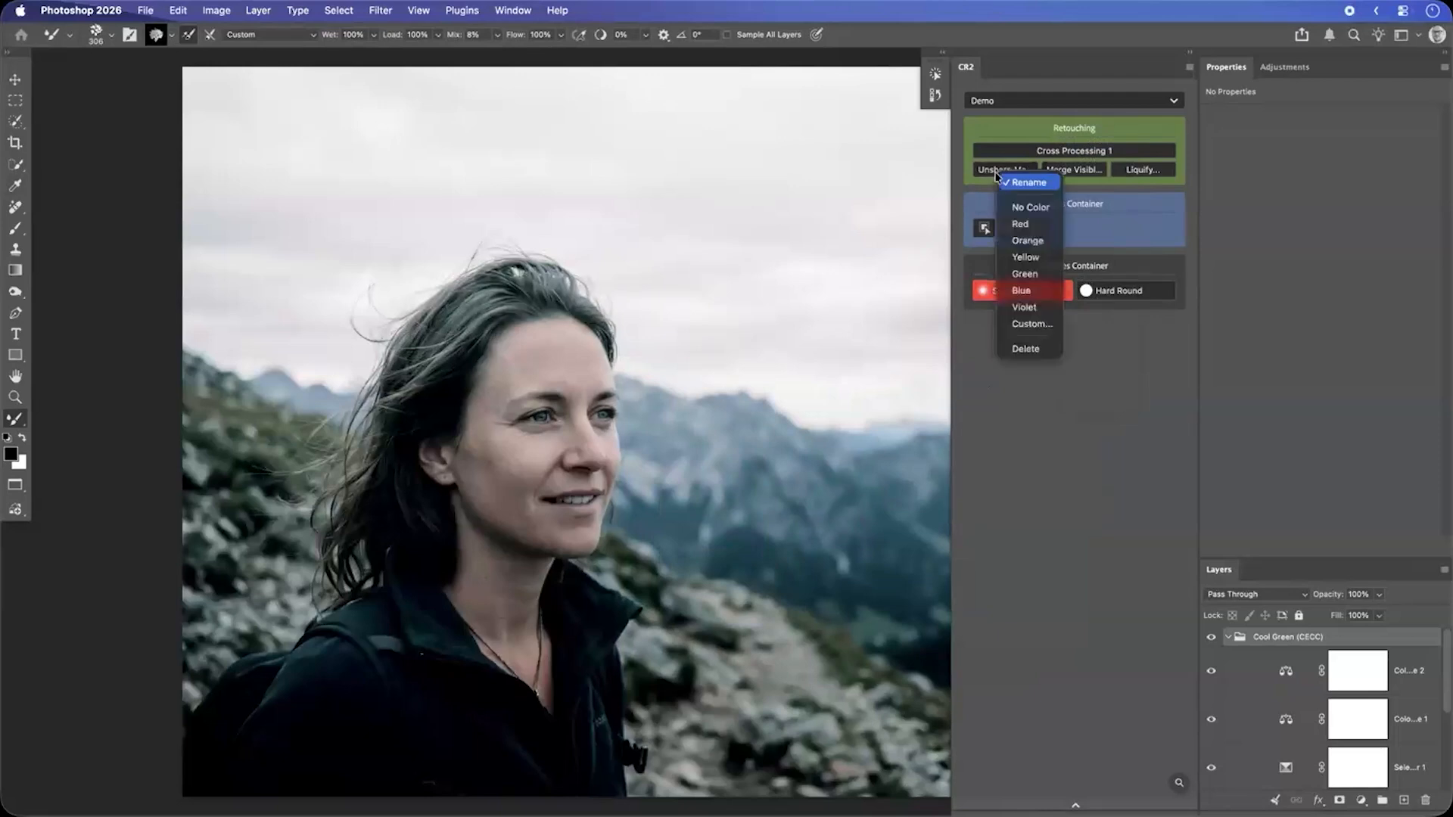
pyautogui.click(1014, 183)
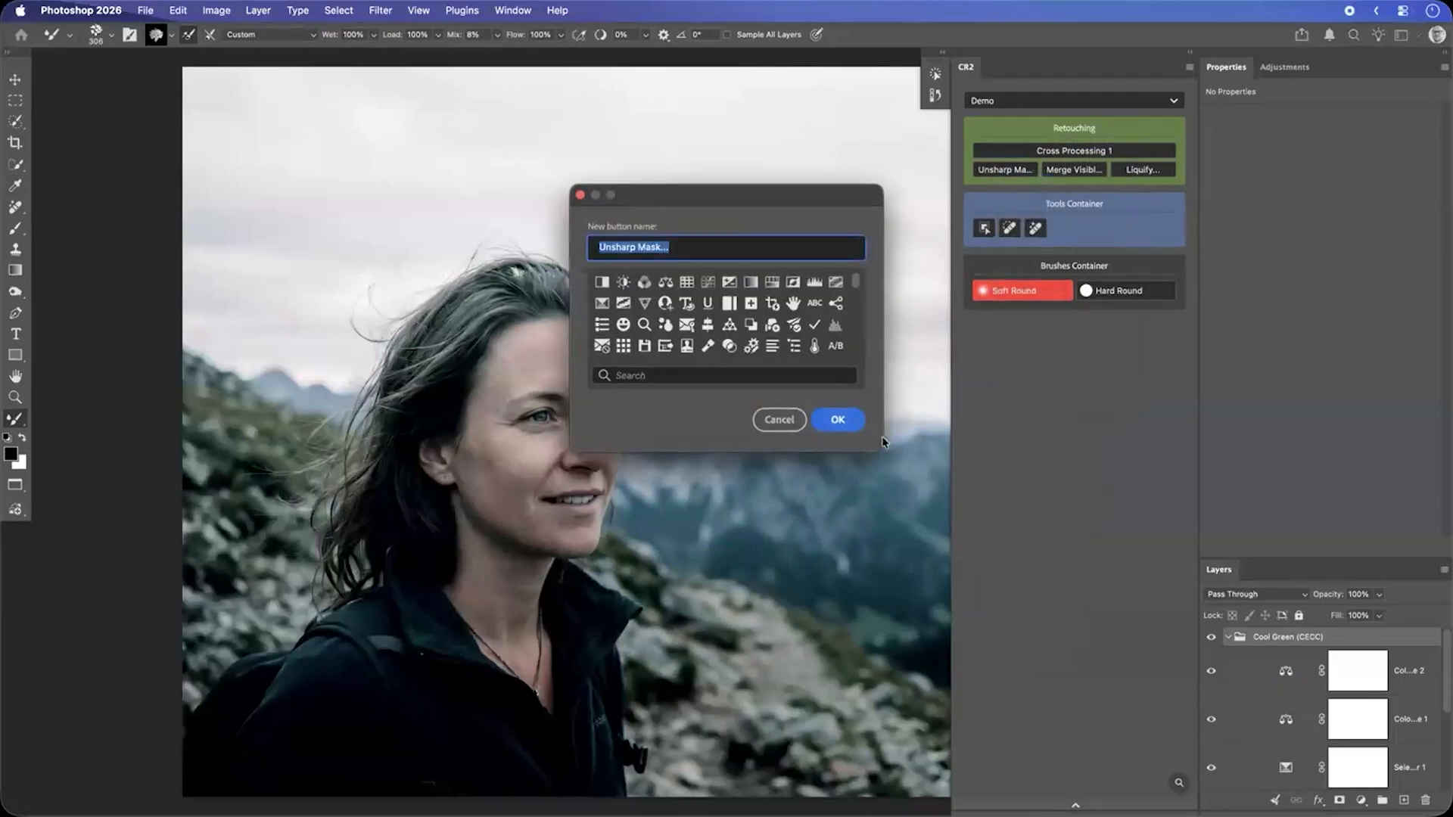
pyautogui.write('Sharpen')
pyautogui.click(663, 377)
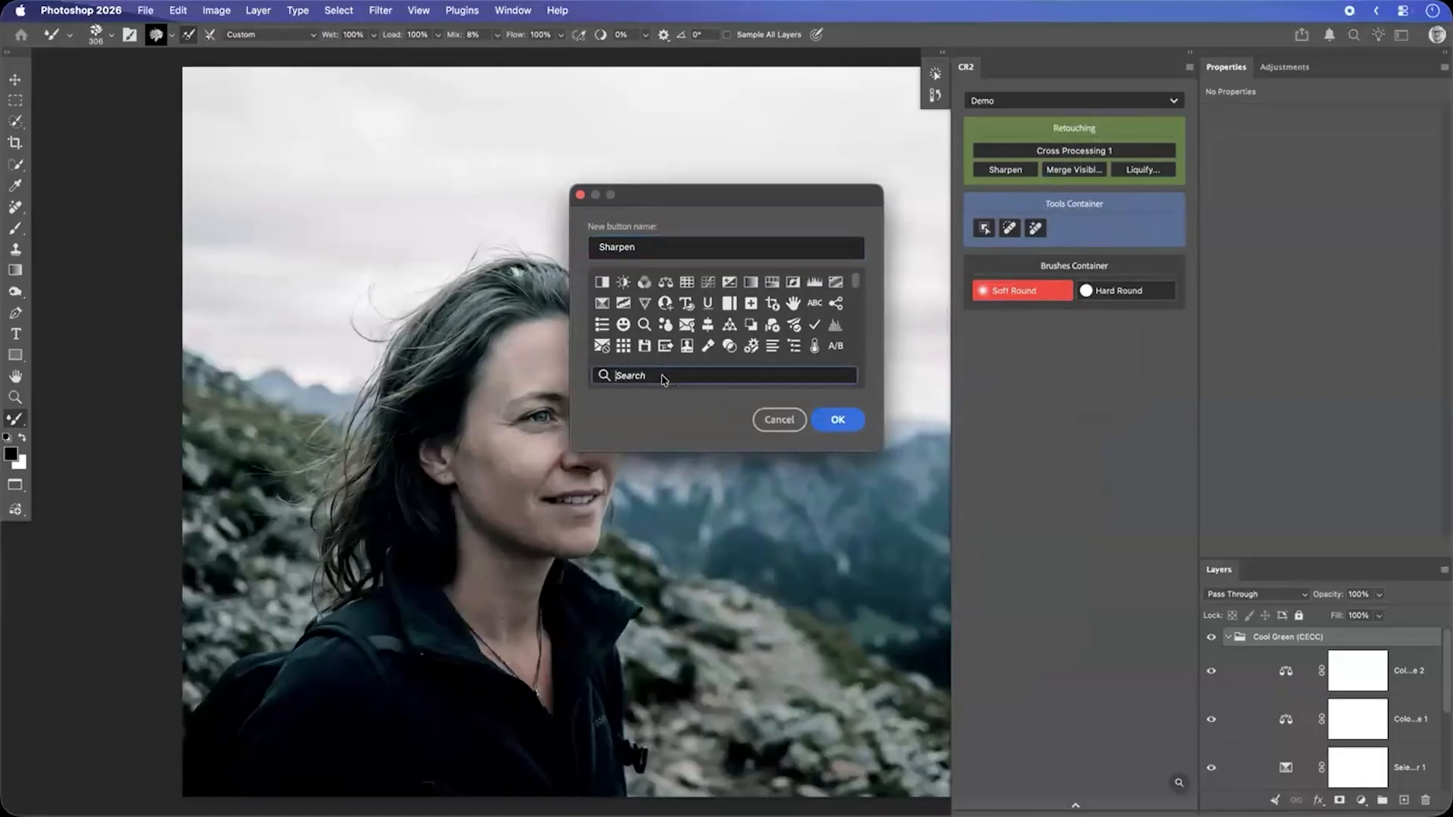
pyautogui.write('sharp')
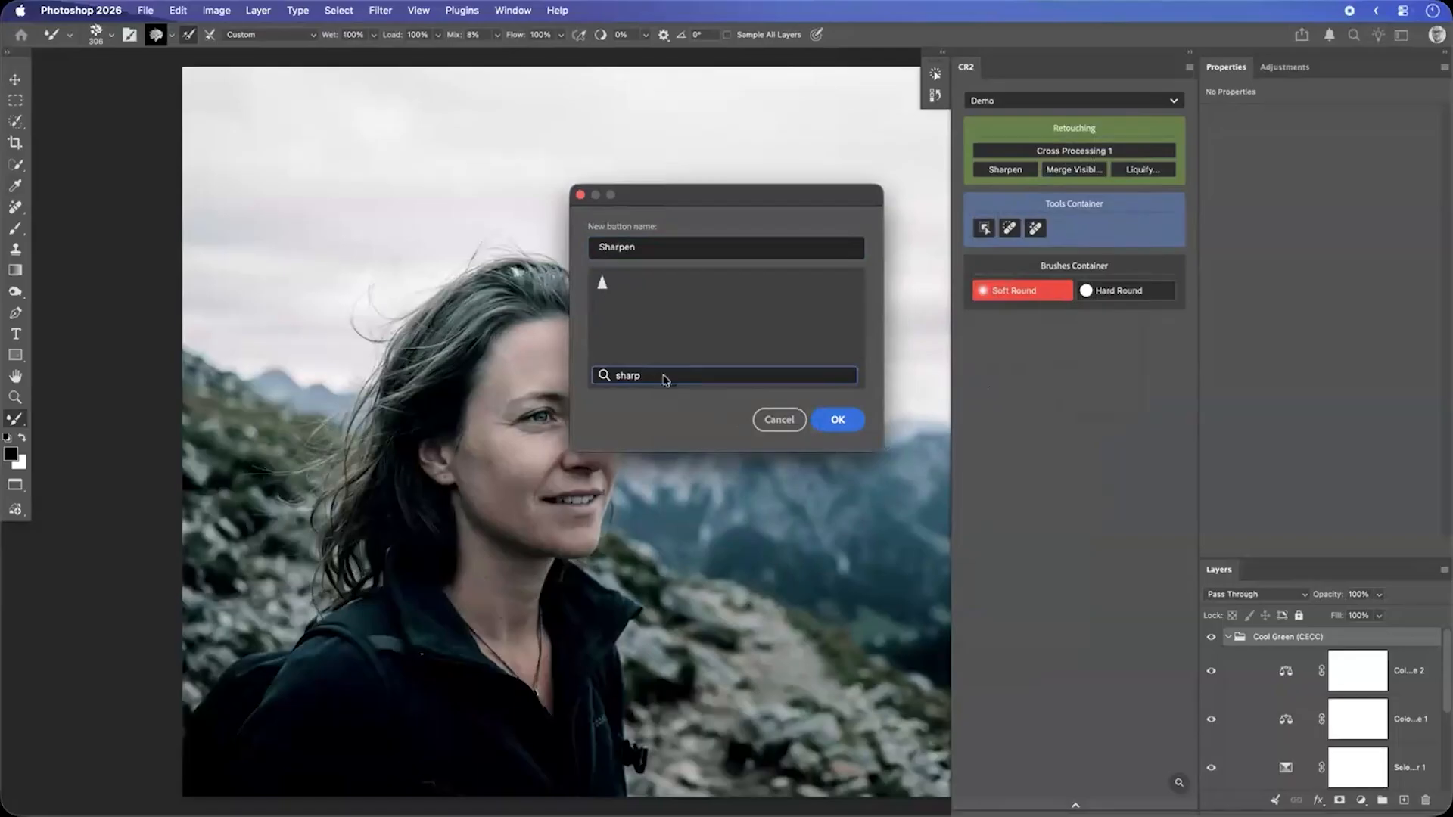
pyautogui.click(607, 290)
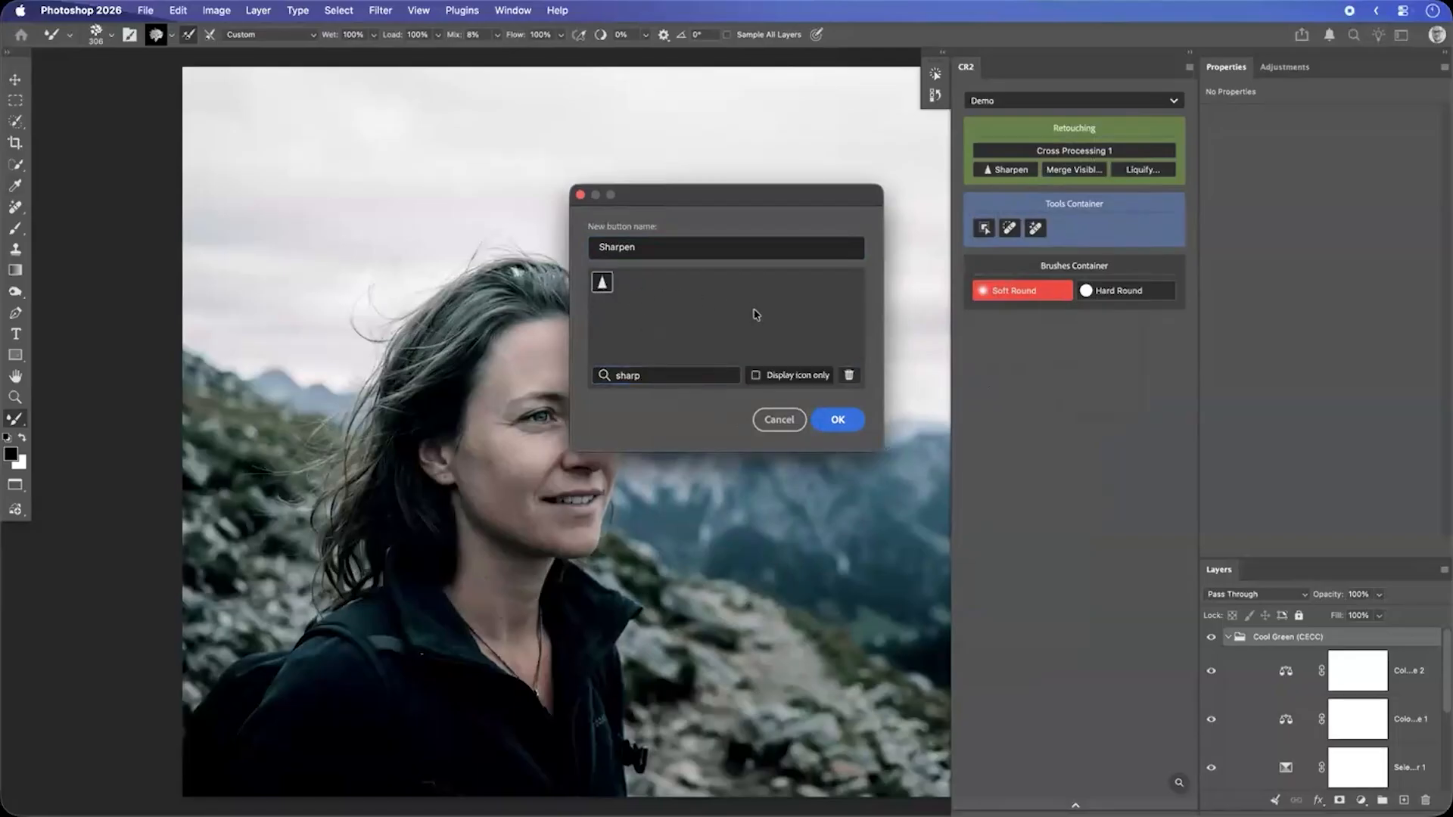
pyautogui.click(835, 420)
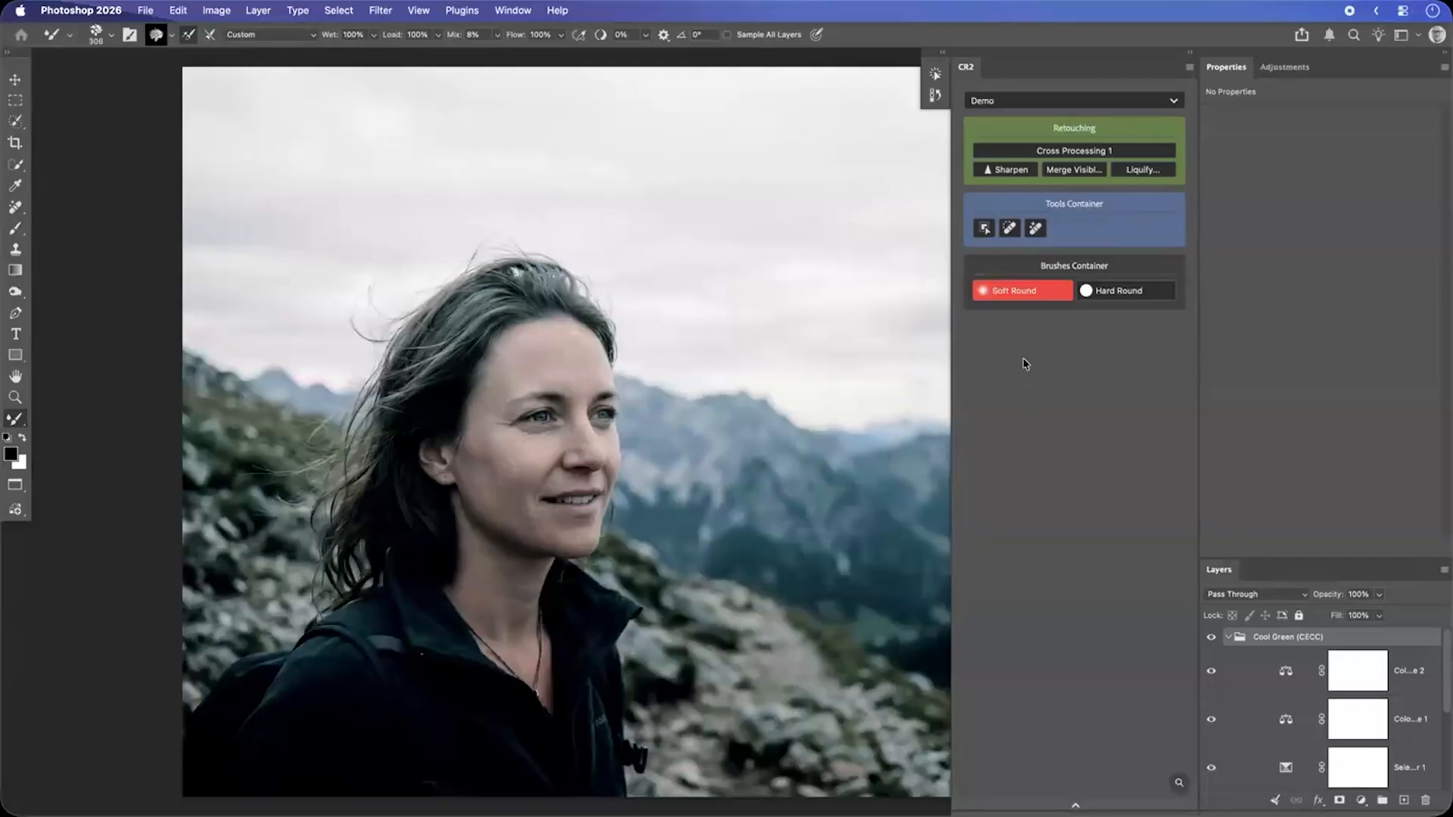
# Step: Edit the Retouching container's look, setting the button height to 5, font size to 12 and roundness to 6
pyautogui.rightClick(1058, 130)
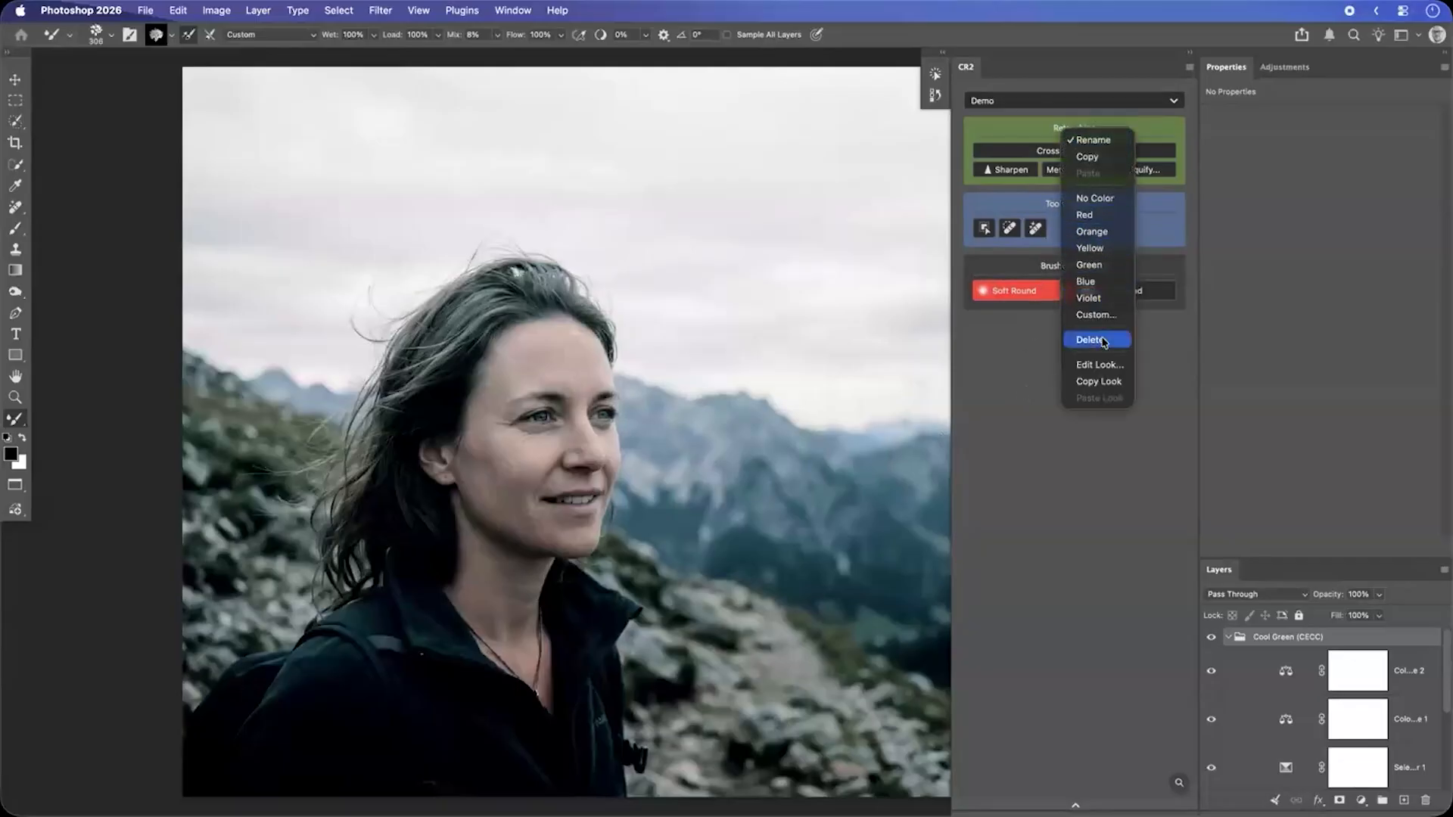
pyautogui.click(1101, 366)
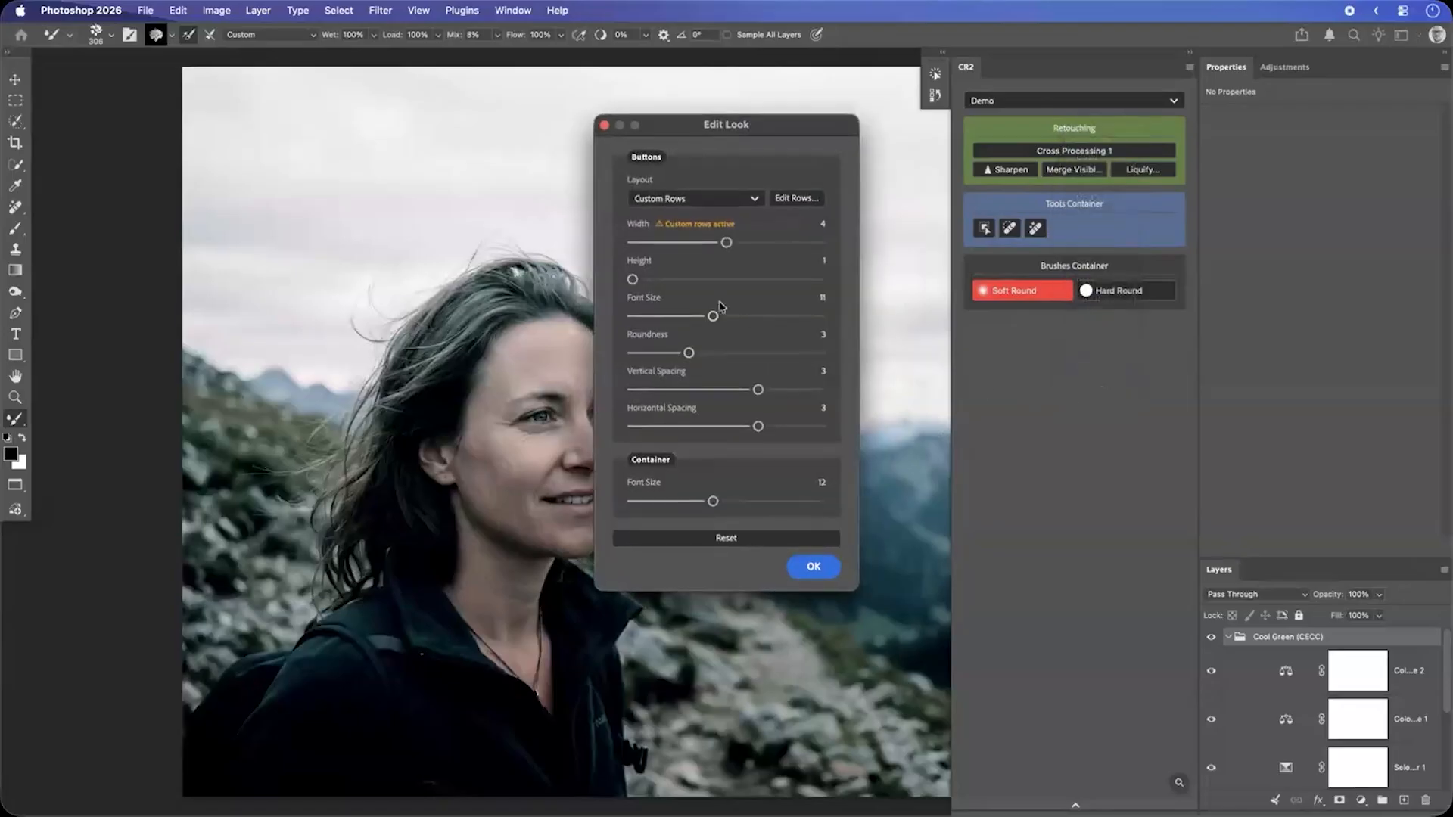
pyautogui.moveTo(633, 280); pyautogui.dragTo(745, 354)
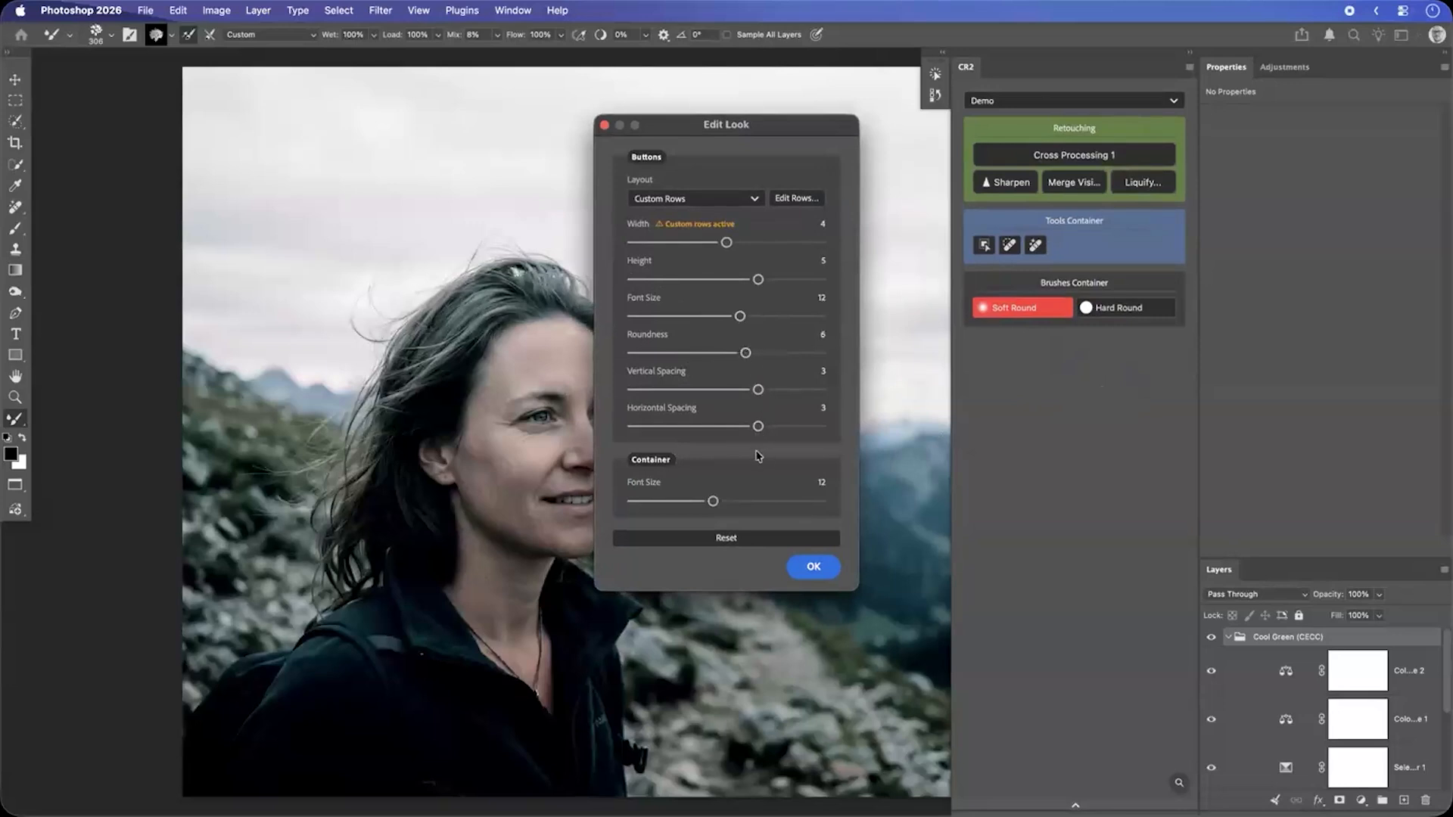
pyautogui.click(811, 567)
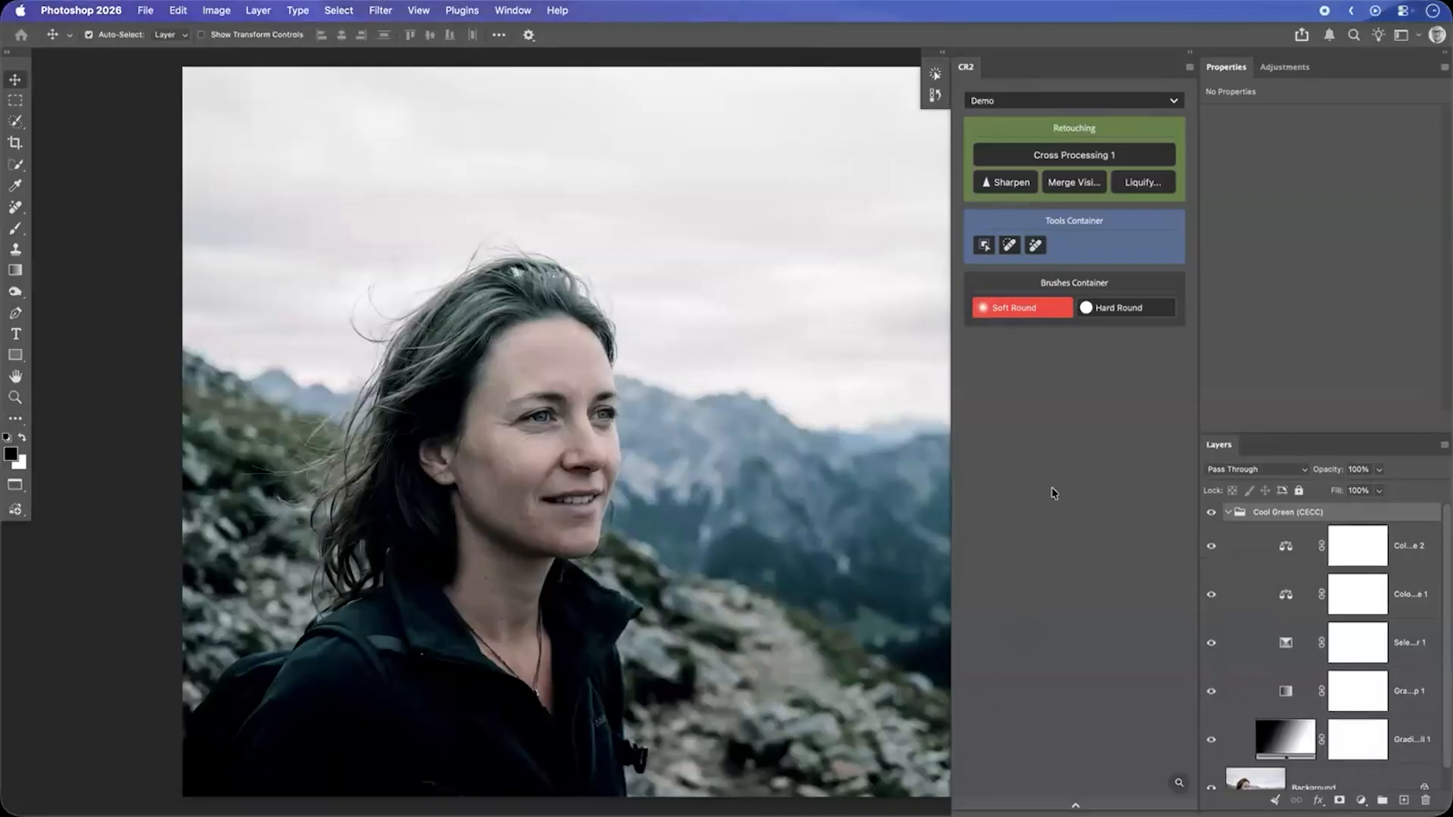
# Step: Edit the Brushes Container's look so its buttons show the brush tip and brush stroke without the brush name
pyautogui.rightClick(1063, 284)
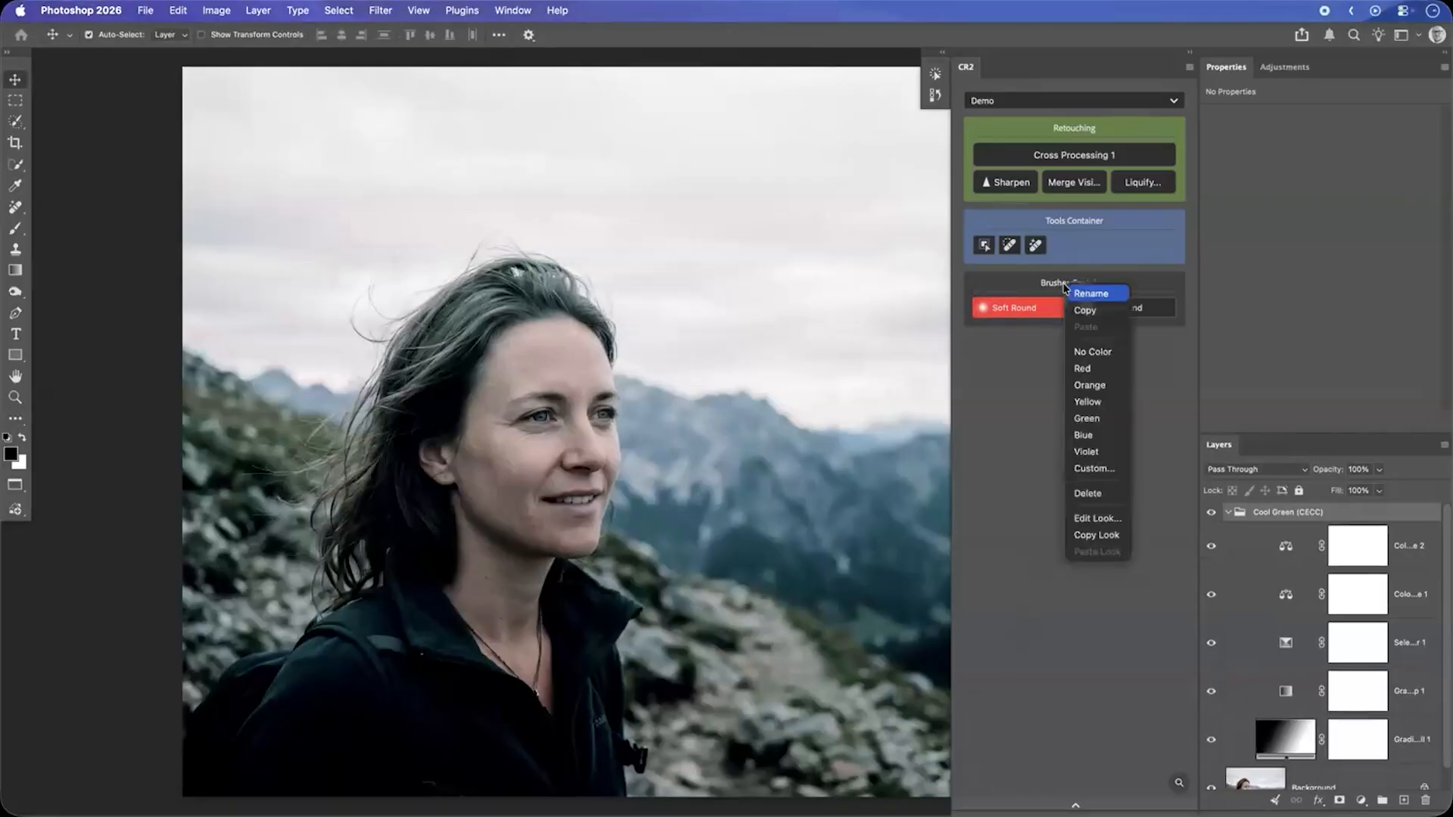
pyautogui.click(1080, 520)
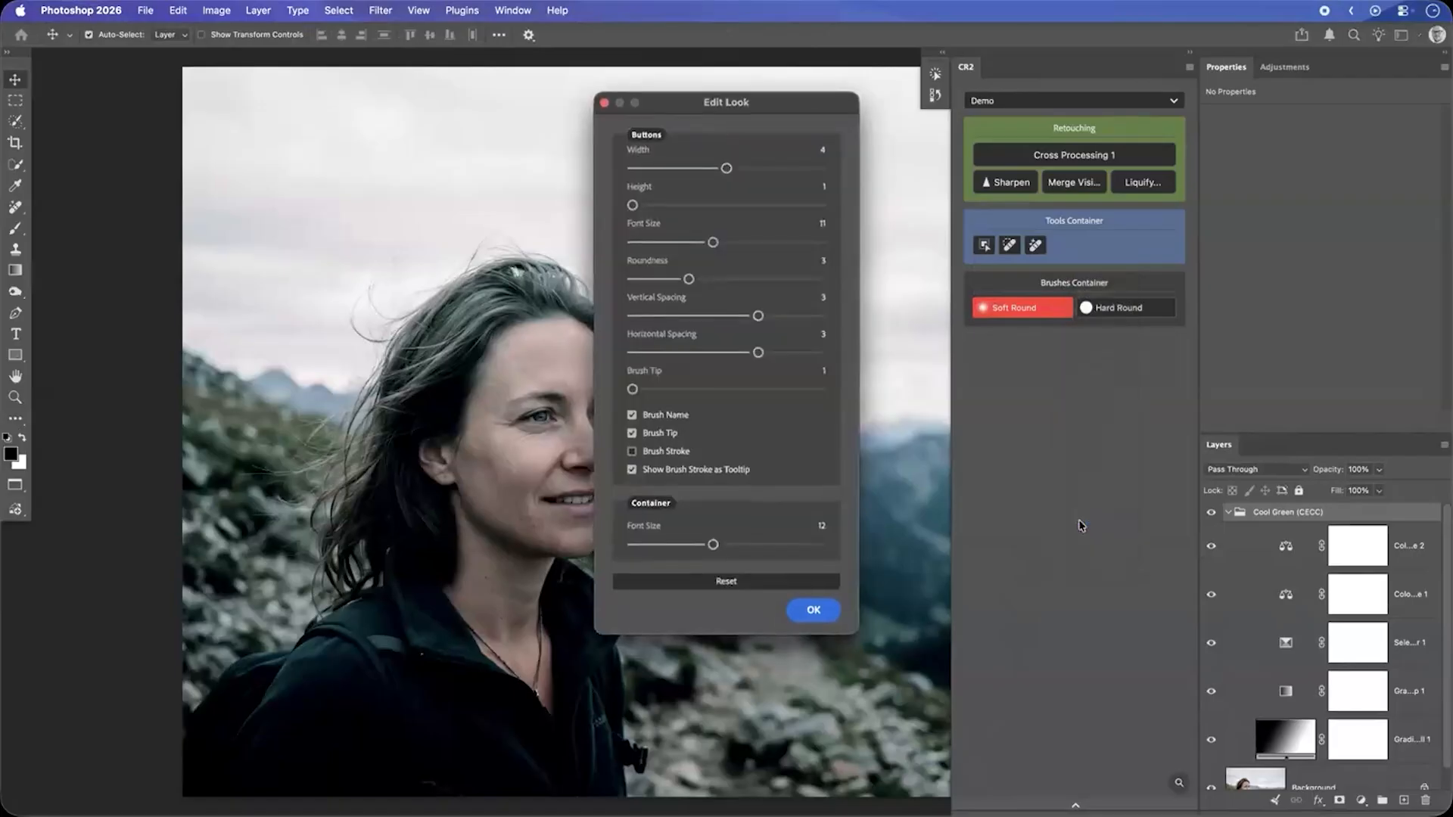
pyautogui.click(666, 417)
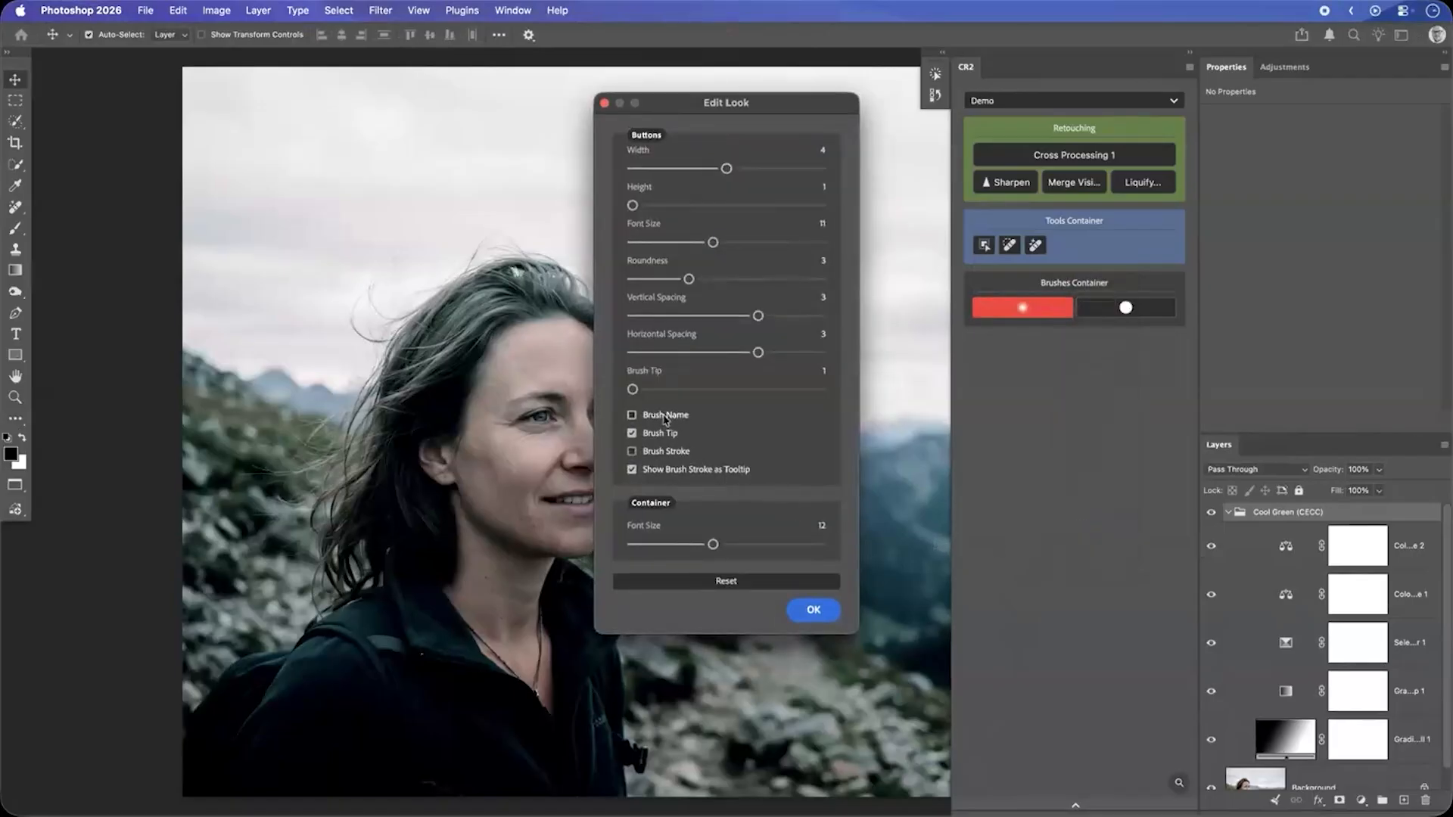
pyautogui.click(661, 452)
pyautogui.click(659, 435)
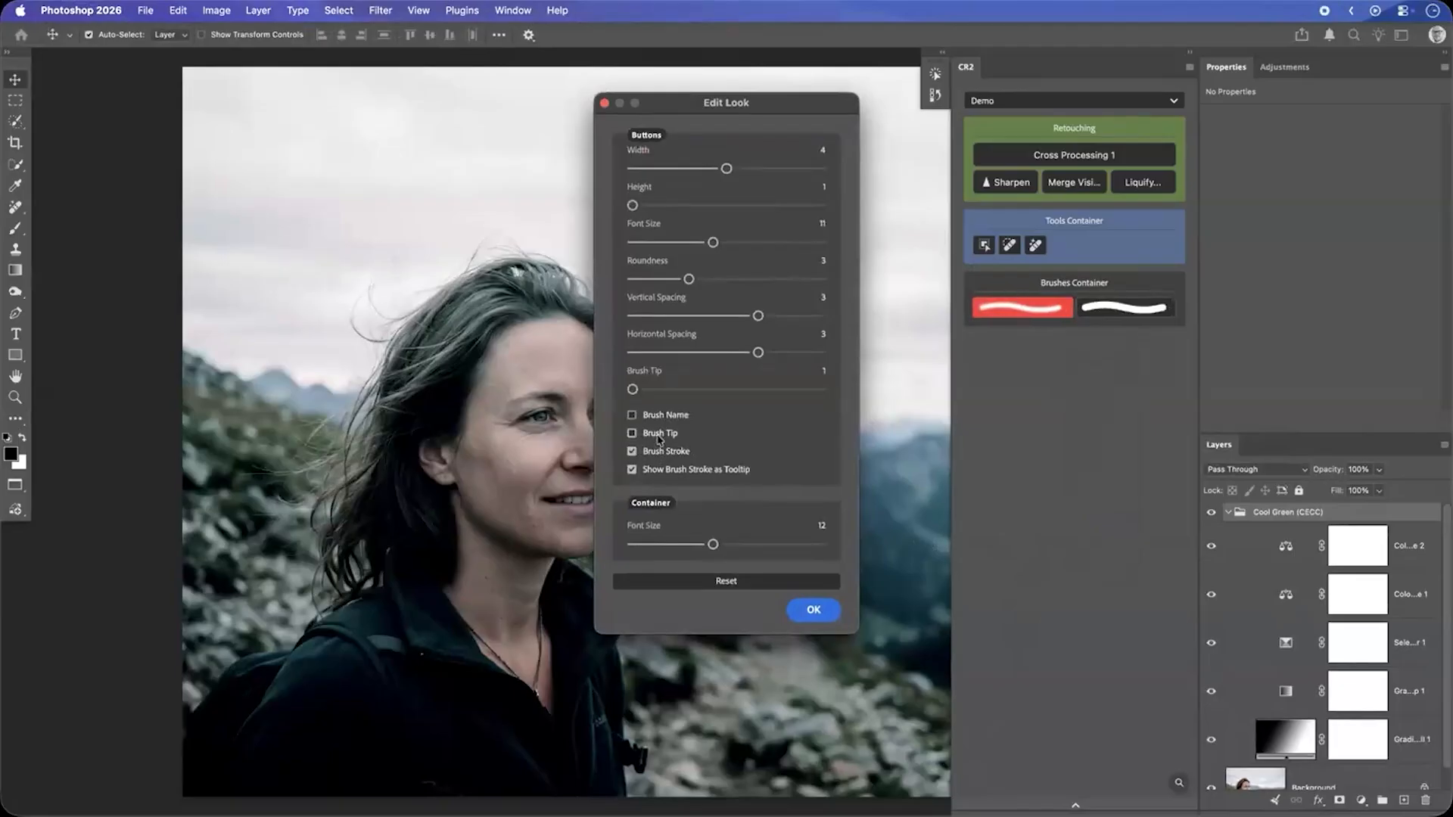
pyautogui.click(658, 437)
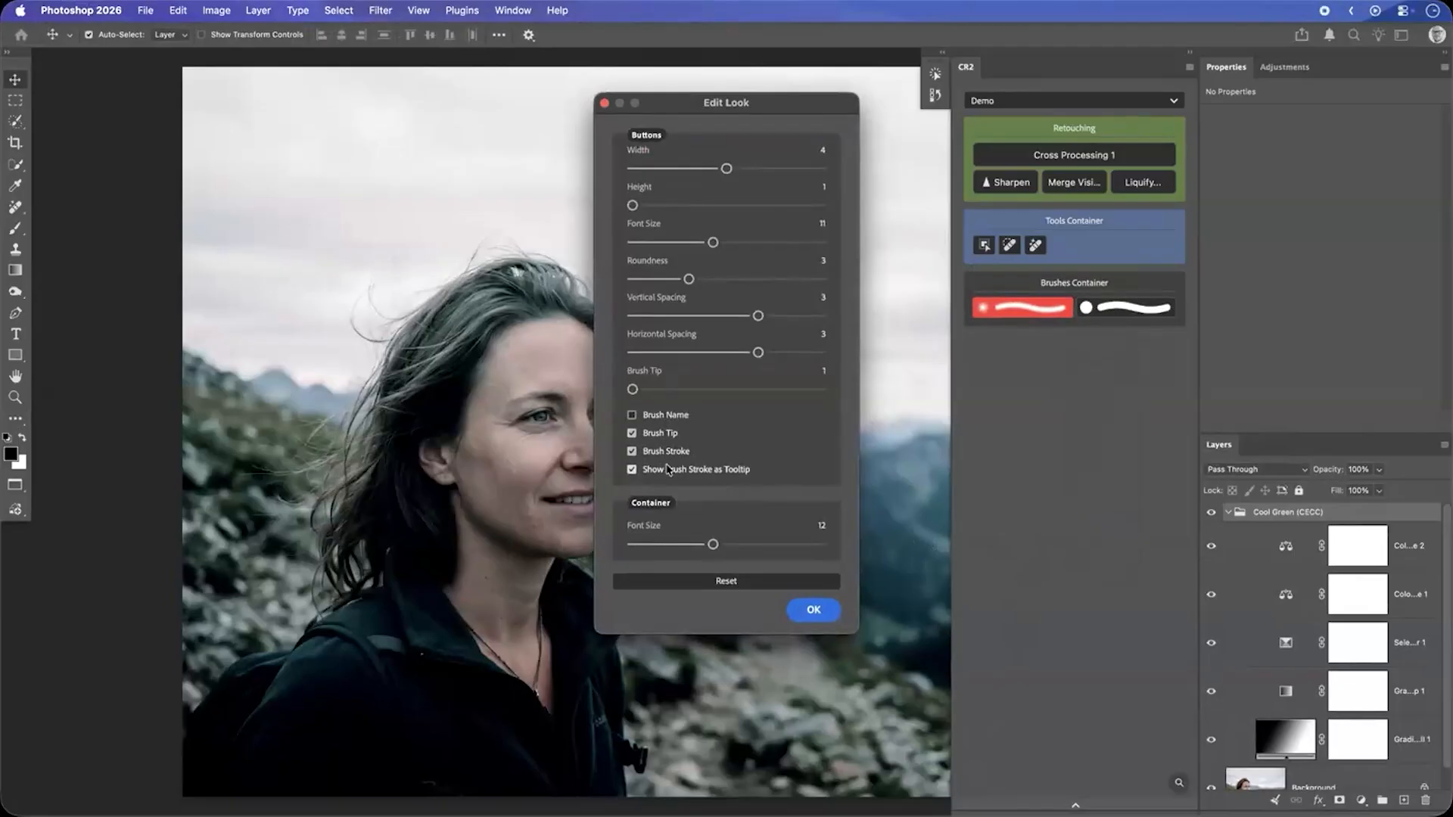
pyautogui.click(814, 610)
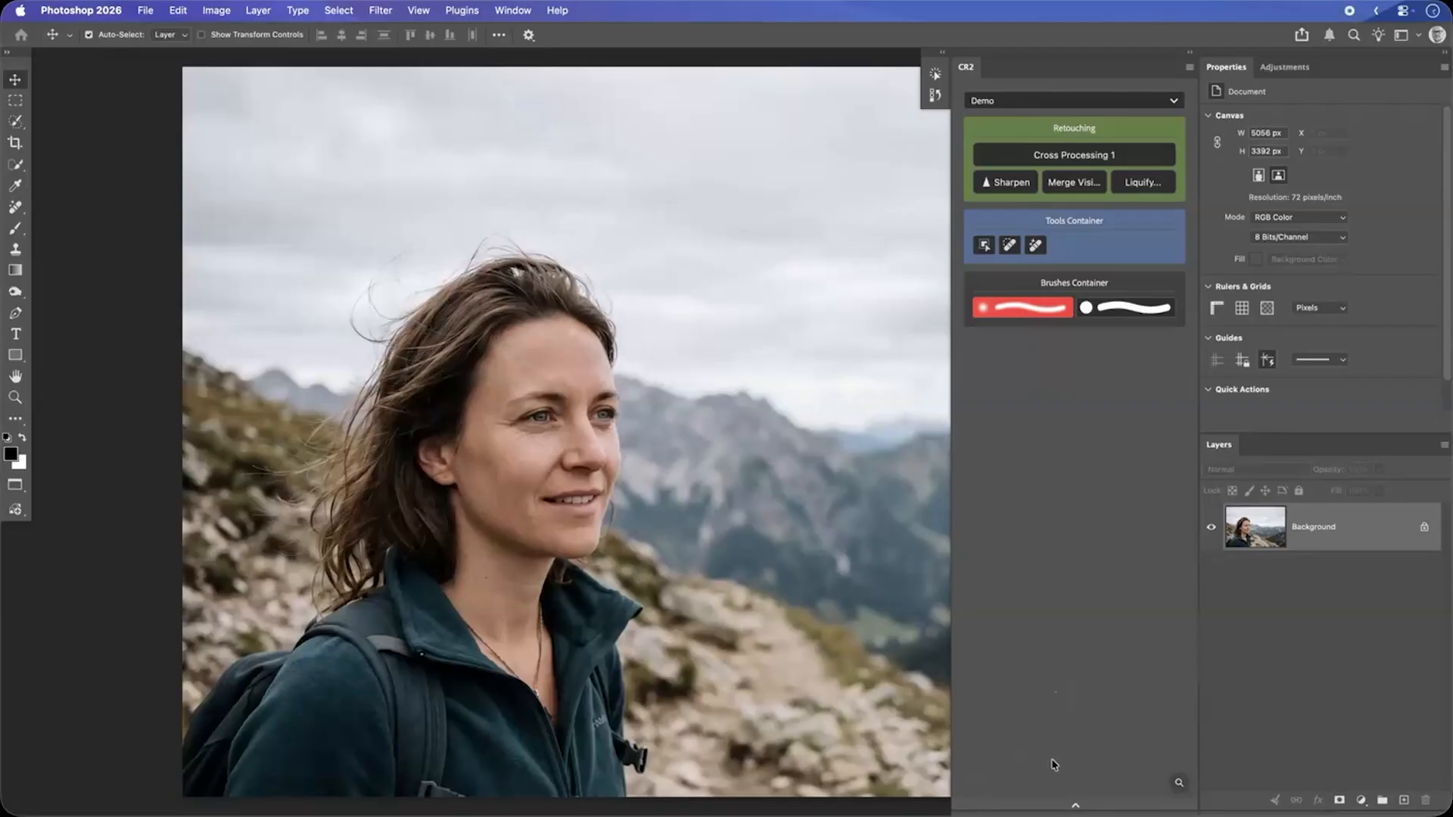
# Step: Open the command list and expand the Retouching, Masks and Layers groups under Workflow Scripts
pyautogui.click(1053, 806)
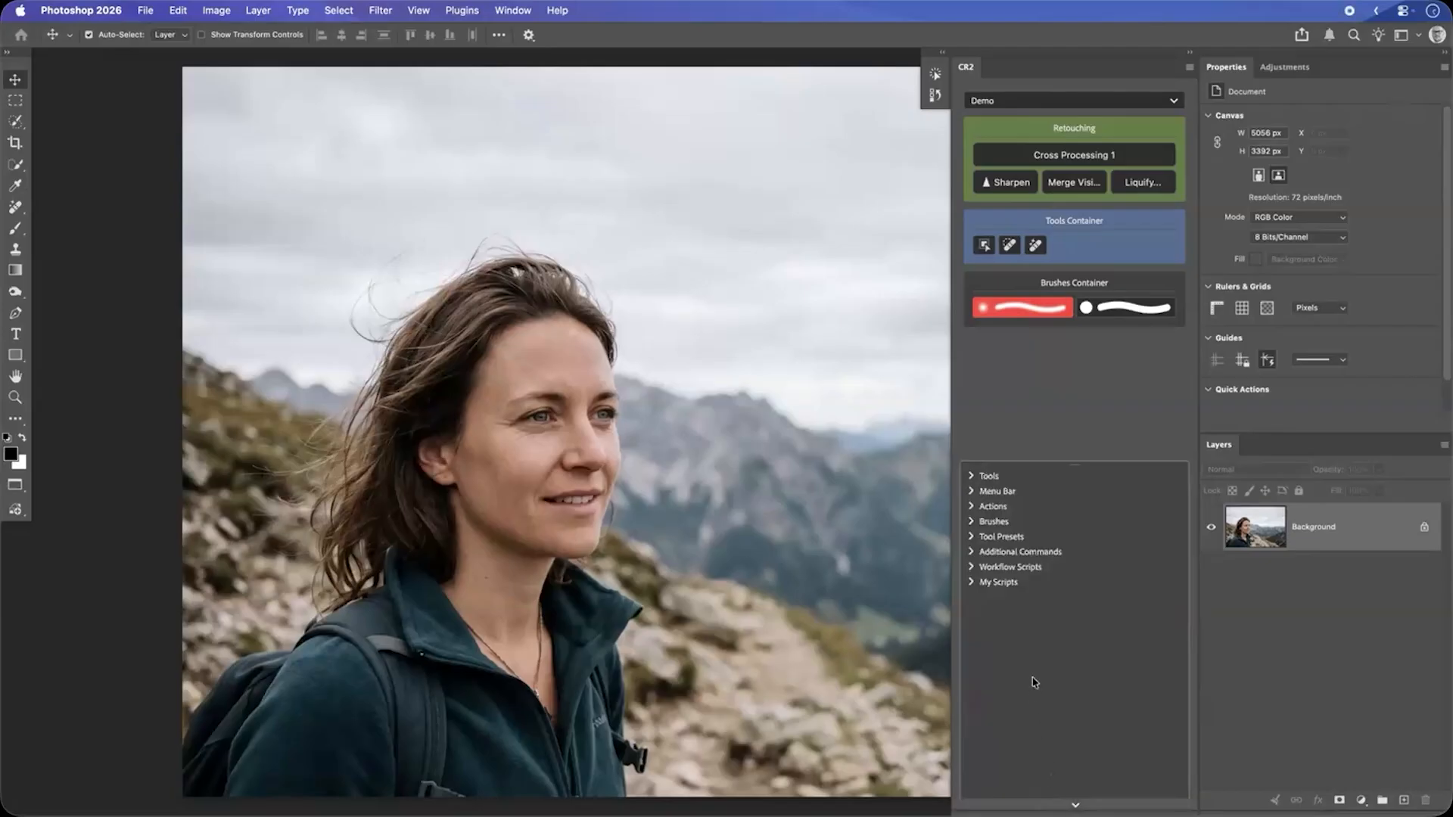
pyautogui.click(1023, 572)
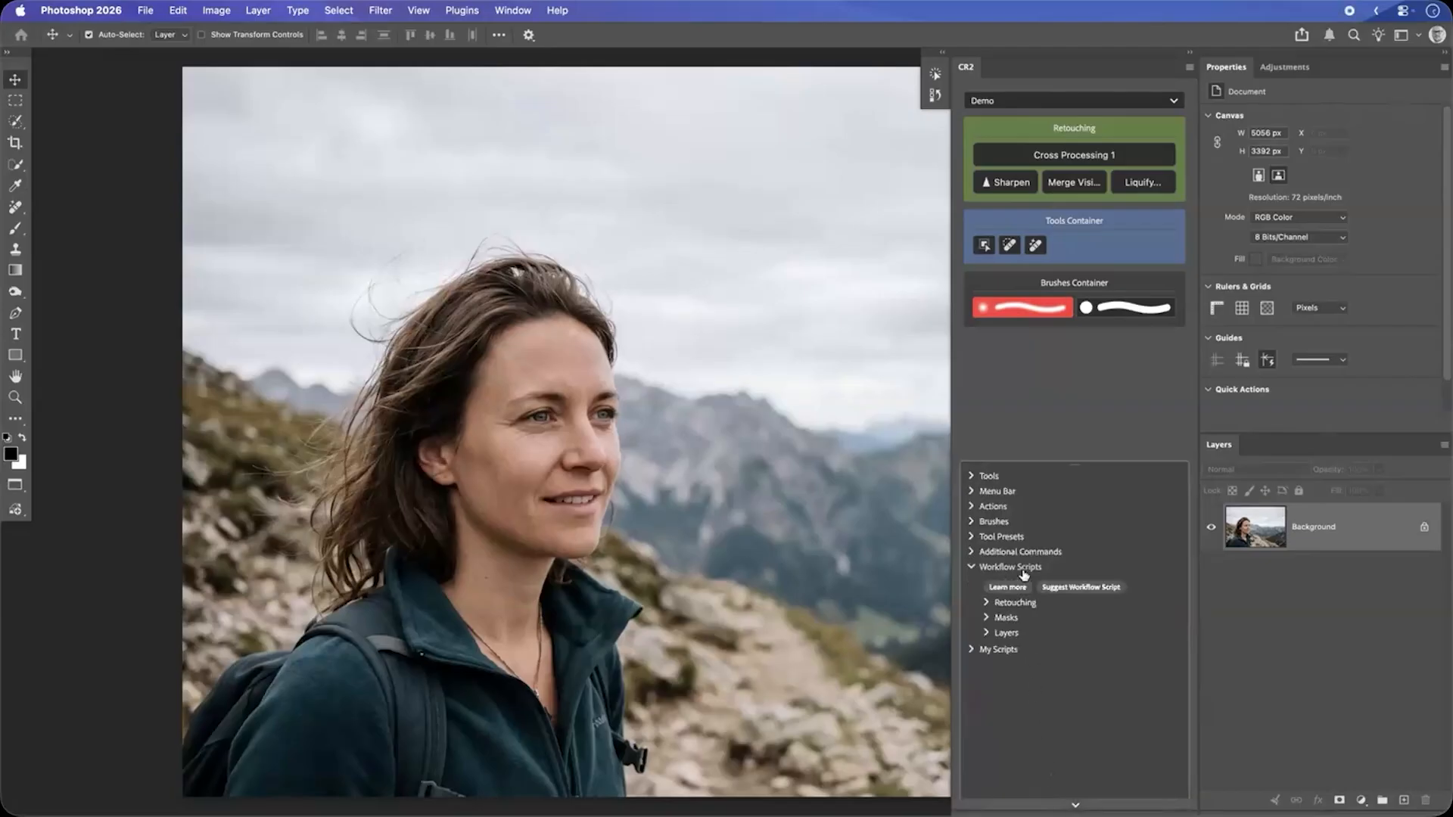
pyautogui.click(1015, 604)
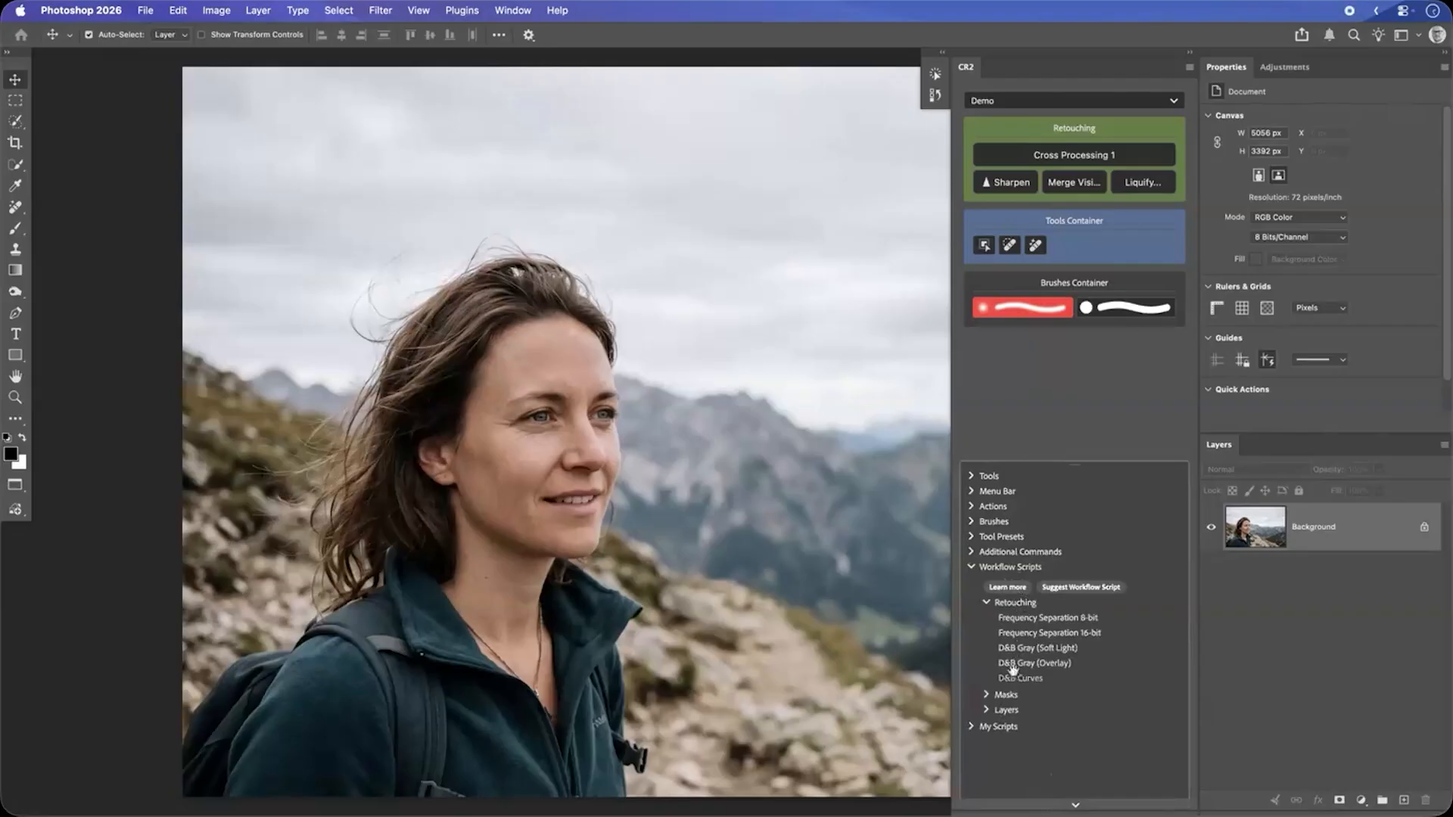
pyautogui.click(1008, 695)
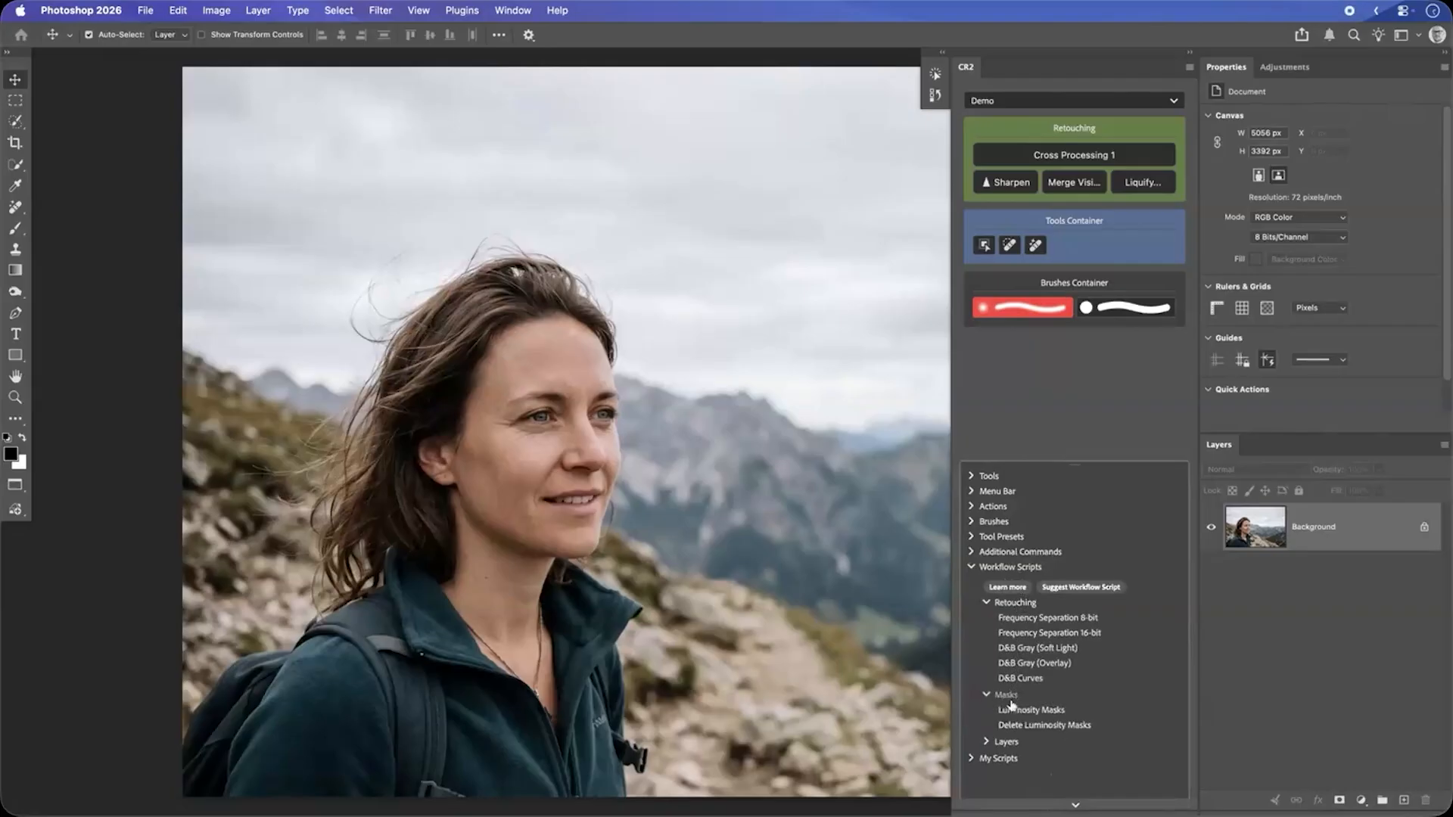
pyautogui.click(1006, 742)
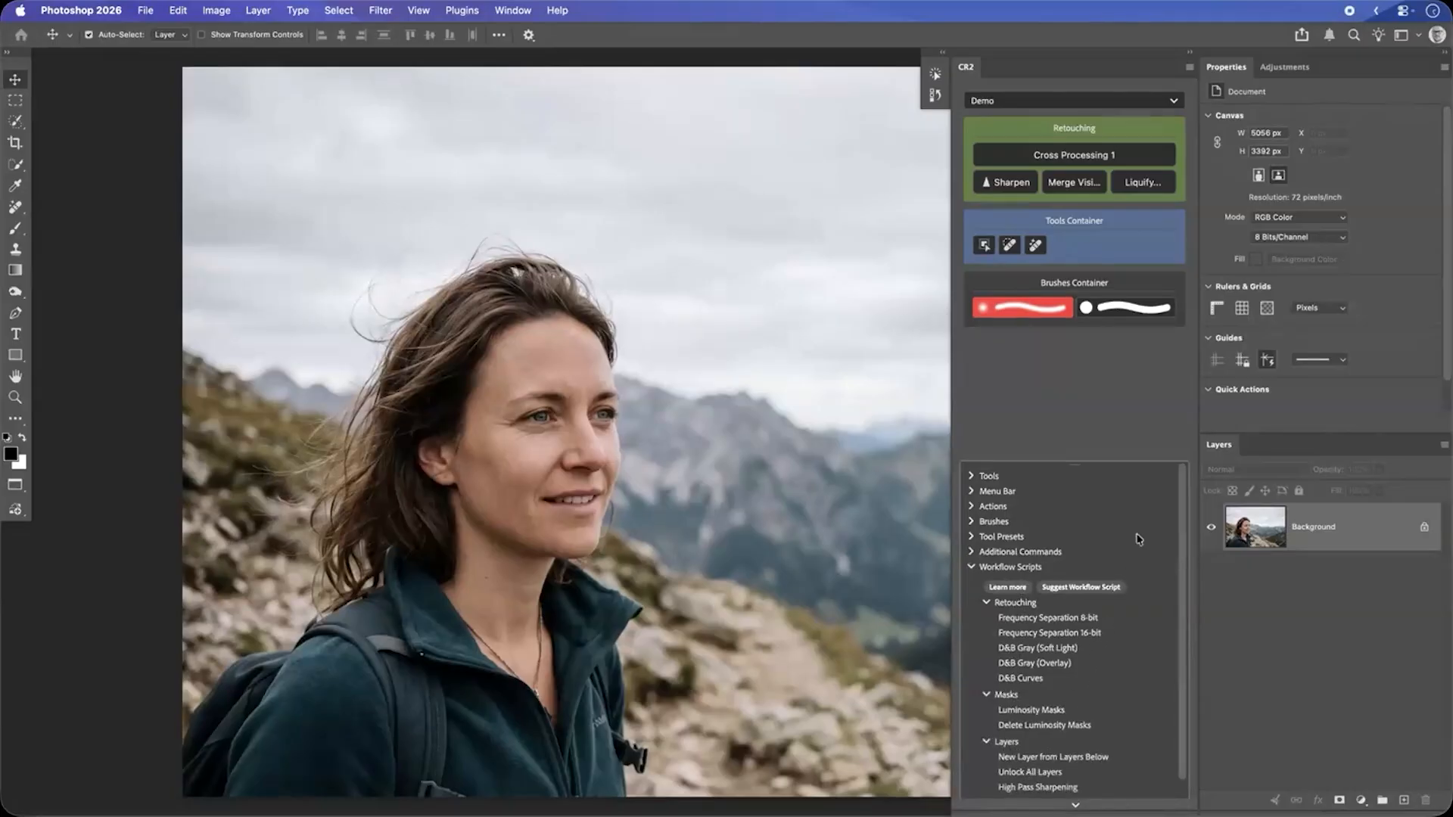
# Step: Add a standard container holding the Frequency Separation 8-bit, Luminosity Masks and High Pass Sharpening scripts, and collapse the command list
pyautogui.click(1189, 69)
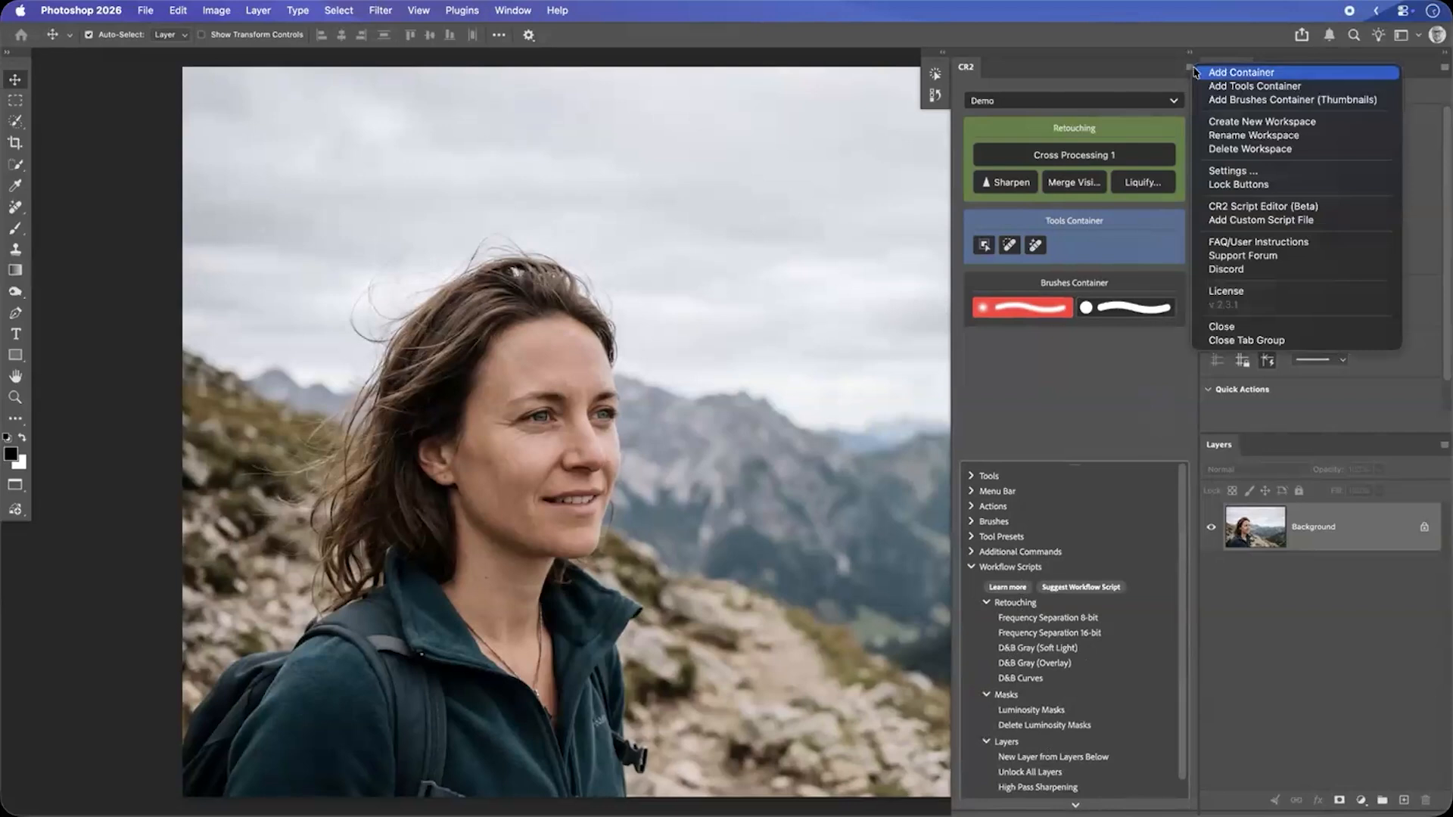
pyautogui.click(1205, 73)
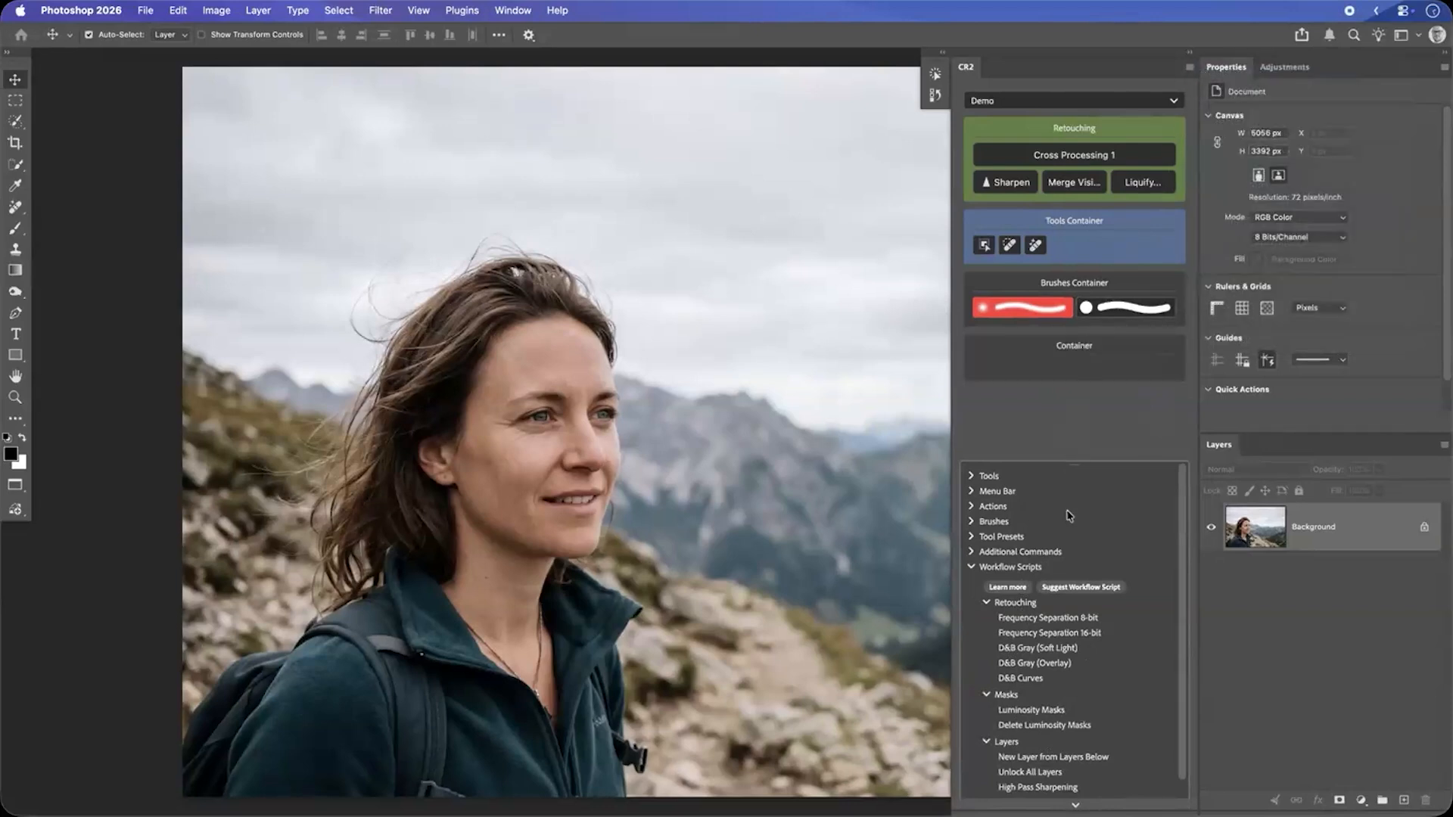
pyautogui.moveTo(1053, 613); pyautogui.dragTo(1026, 377)
pyautogui.moveTo(1035, 706); pyautogui.dragTo(1136, 372)
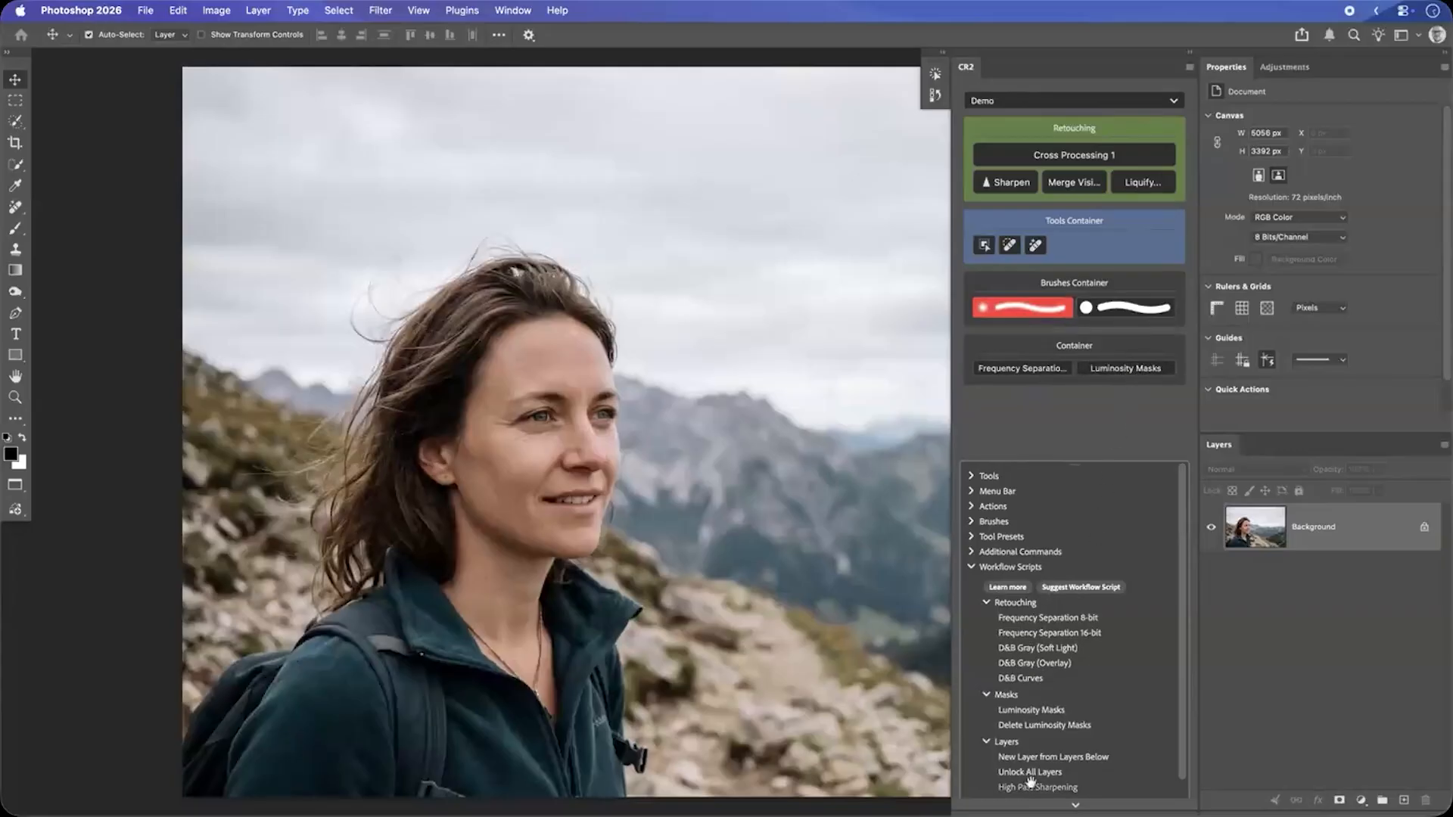
pyautogui.moveTo(1033, 786); pyautogui.dragTo(1129, 410)
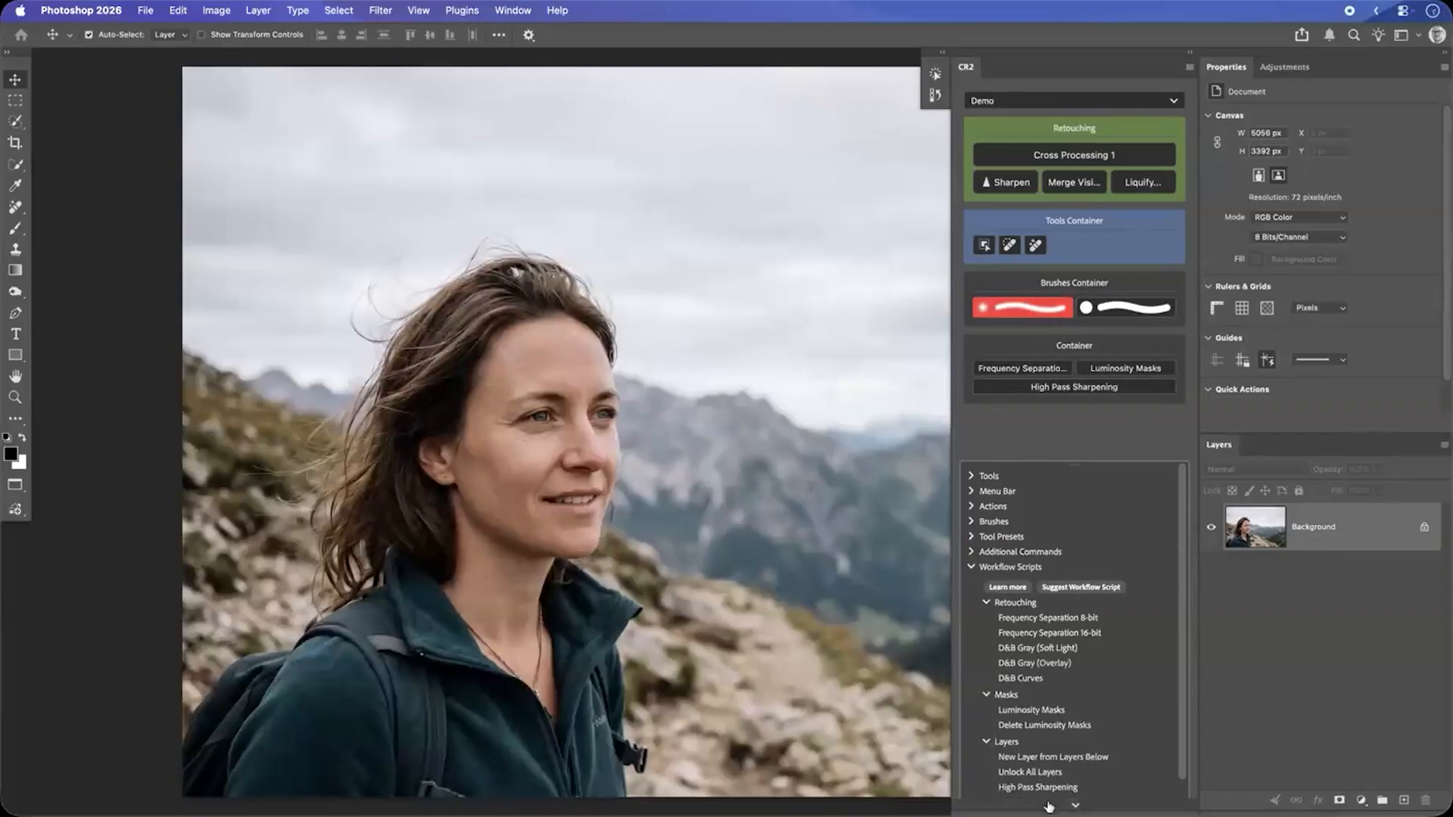
pyautogui.click(1075, 805)
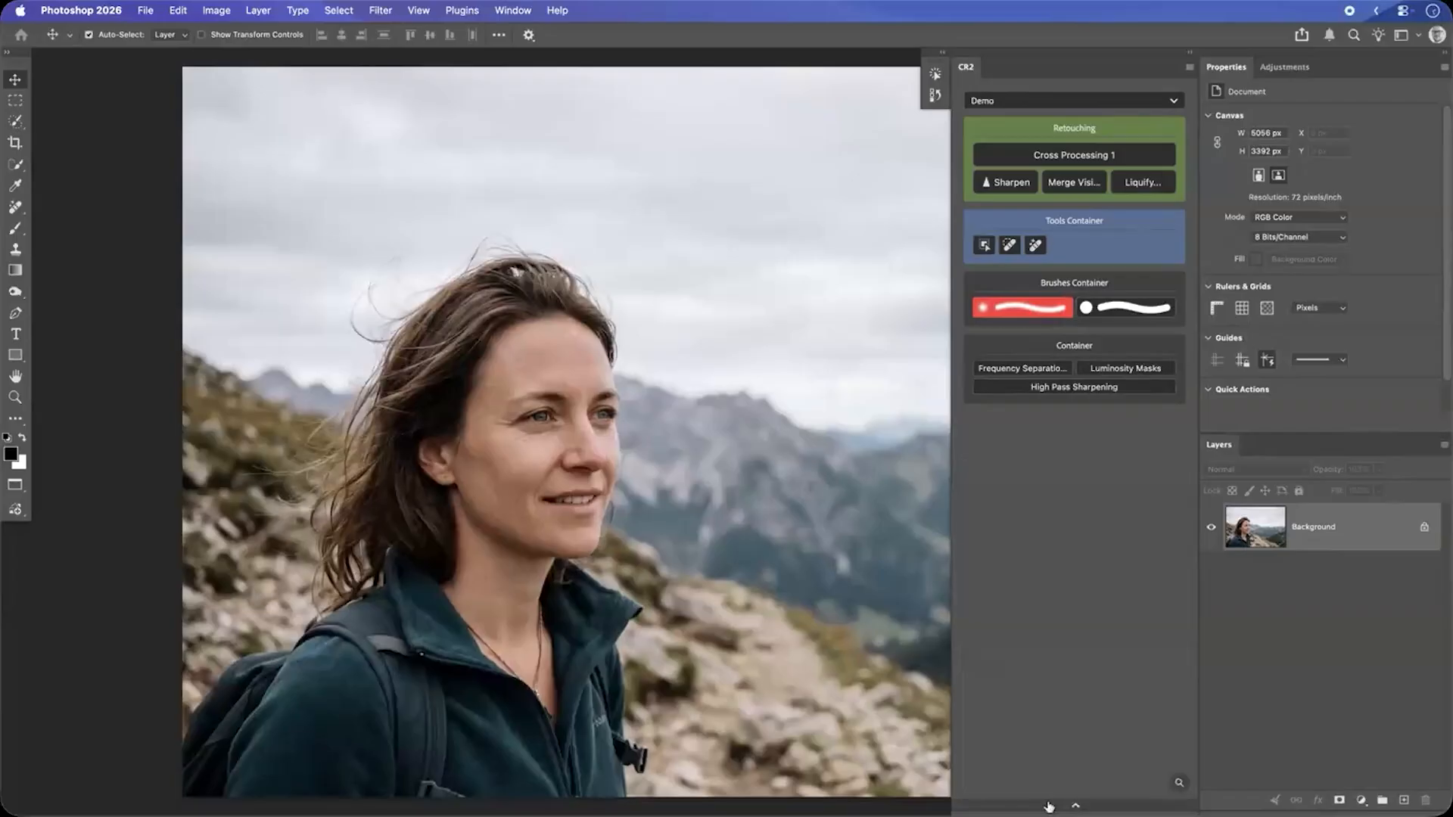
# Step: Run Frequency Separation 8-bit with a Gaussian Blur radius of 4.6 pixels and check the layers inside its group
pyautogui.click(1022, 370)
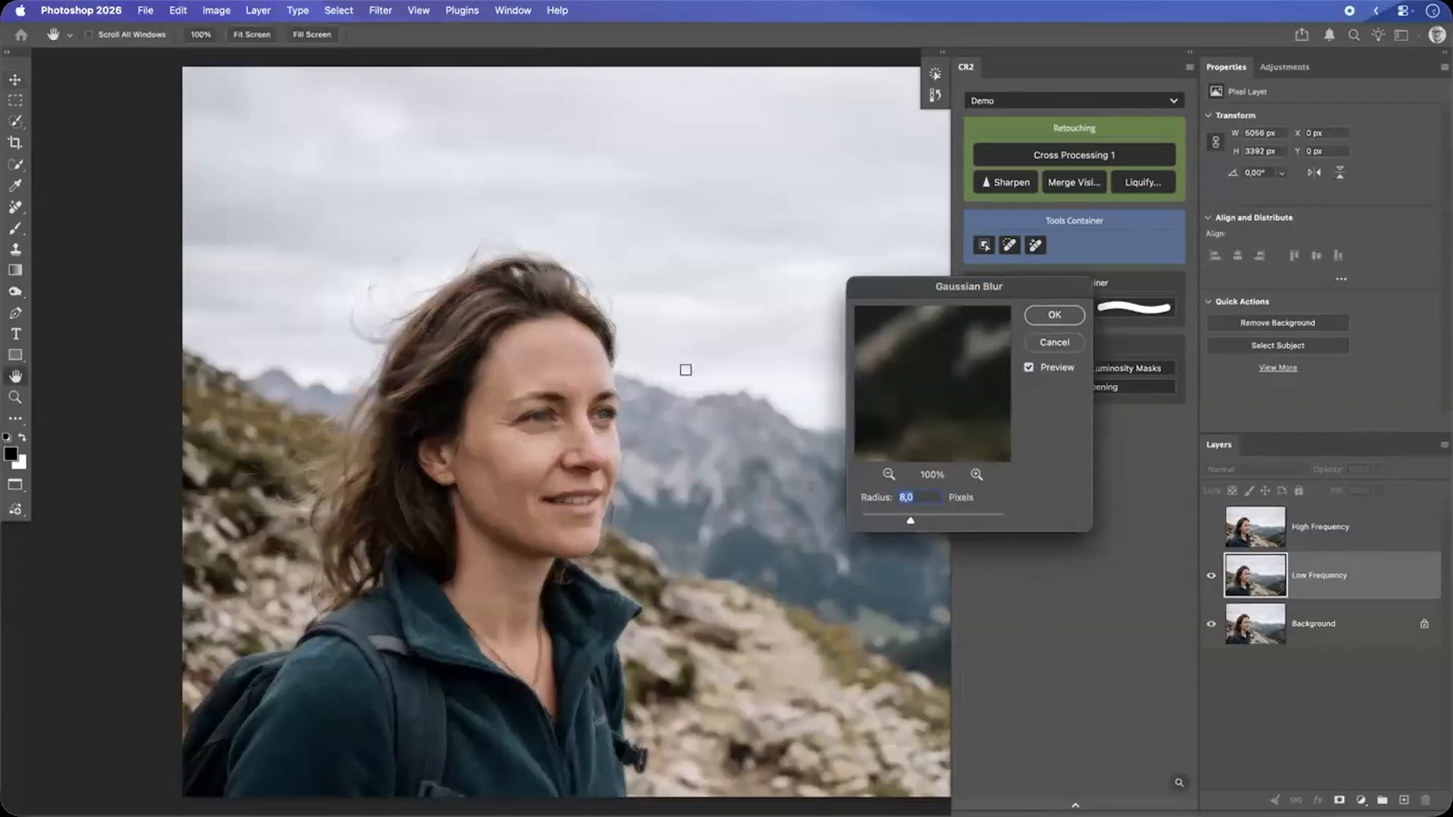
pyautogui.click(547, 419)
pyautogui.moveTo(912, 521); pyautogui.dragTo(898, 527)
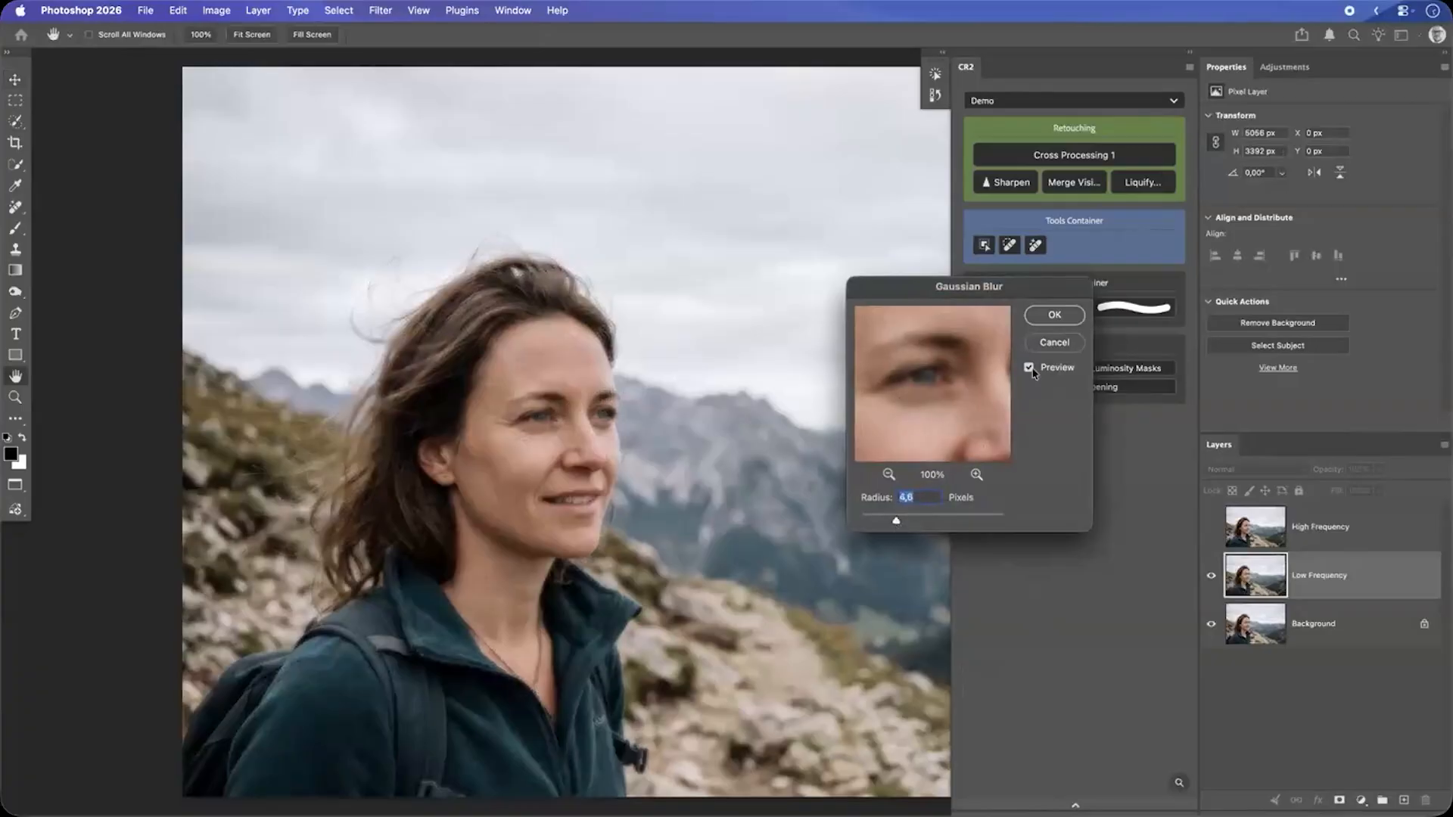
pyautogui.click(1054, 314)
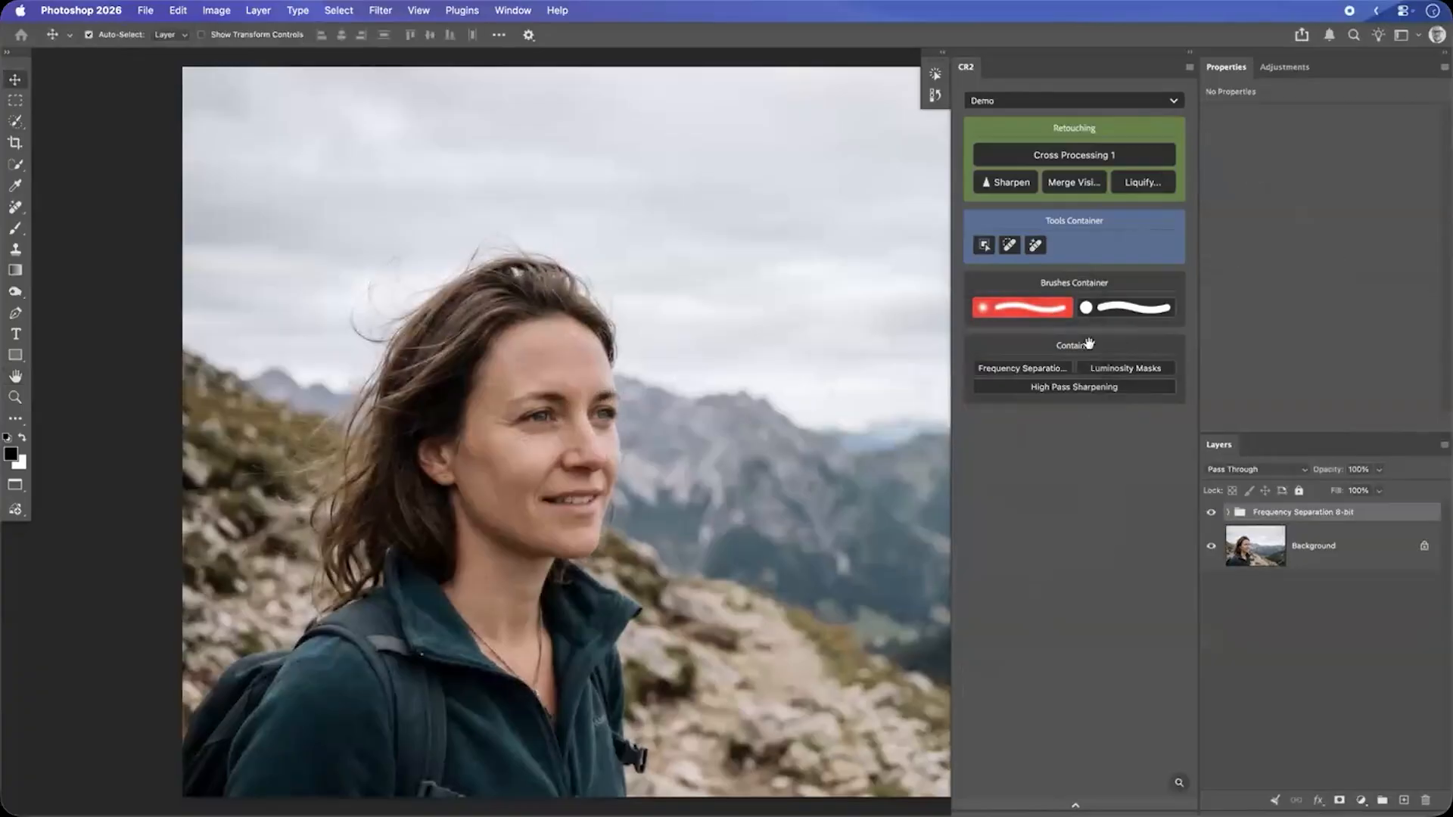
pyautogui.click(1227, 512)
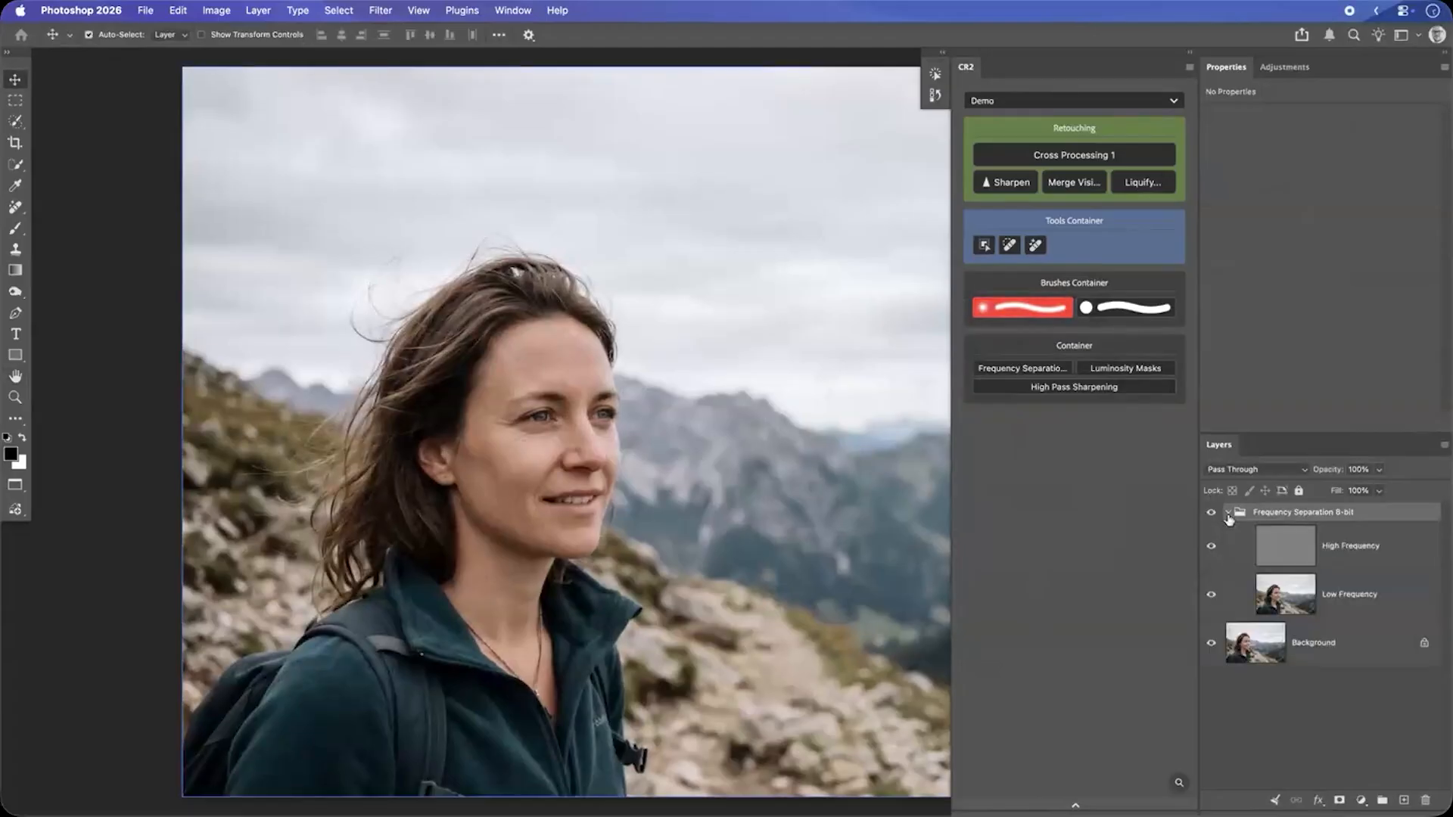
pyautogui.click(1227, 514)
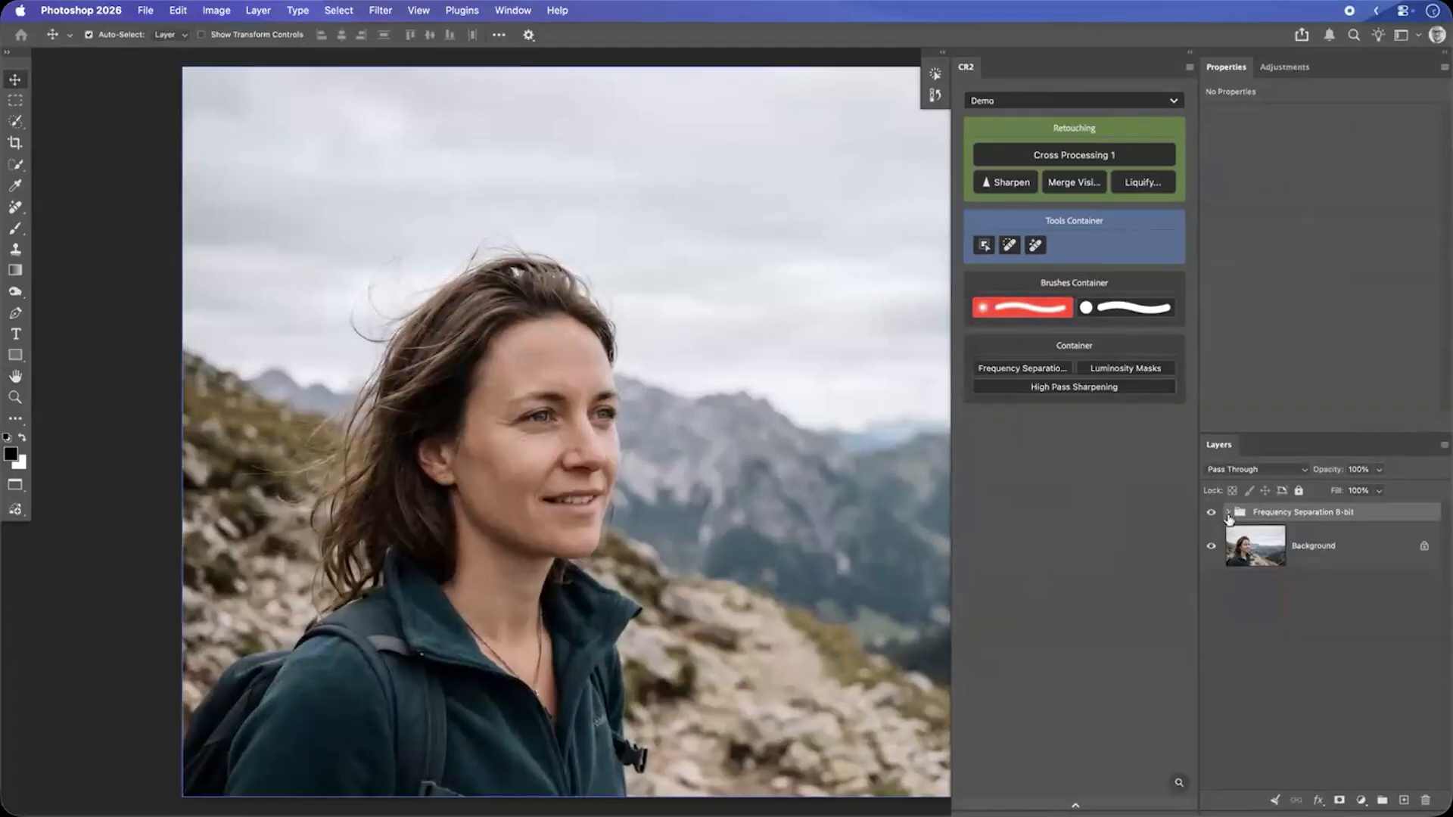
# Step: Run the Luminosity Masks script, look through the generated channels and return to the layers
pyautogui.click(1122, 374)
pyautogui.scroll(-3, 1388, 715)
pyautogui.scroll(-10, 1389, 715)
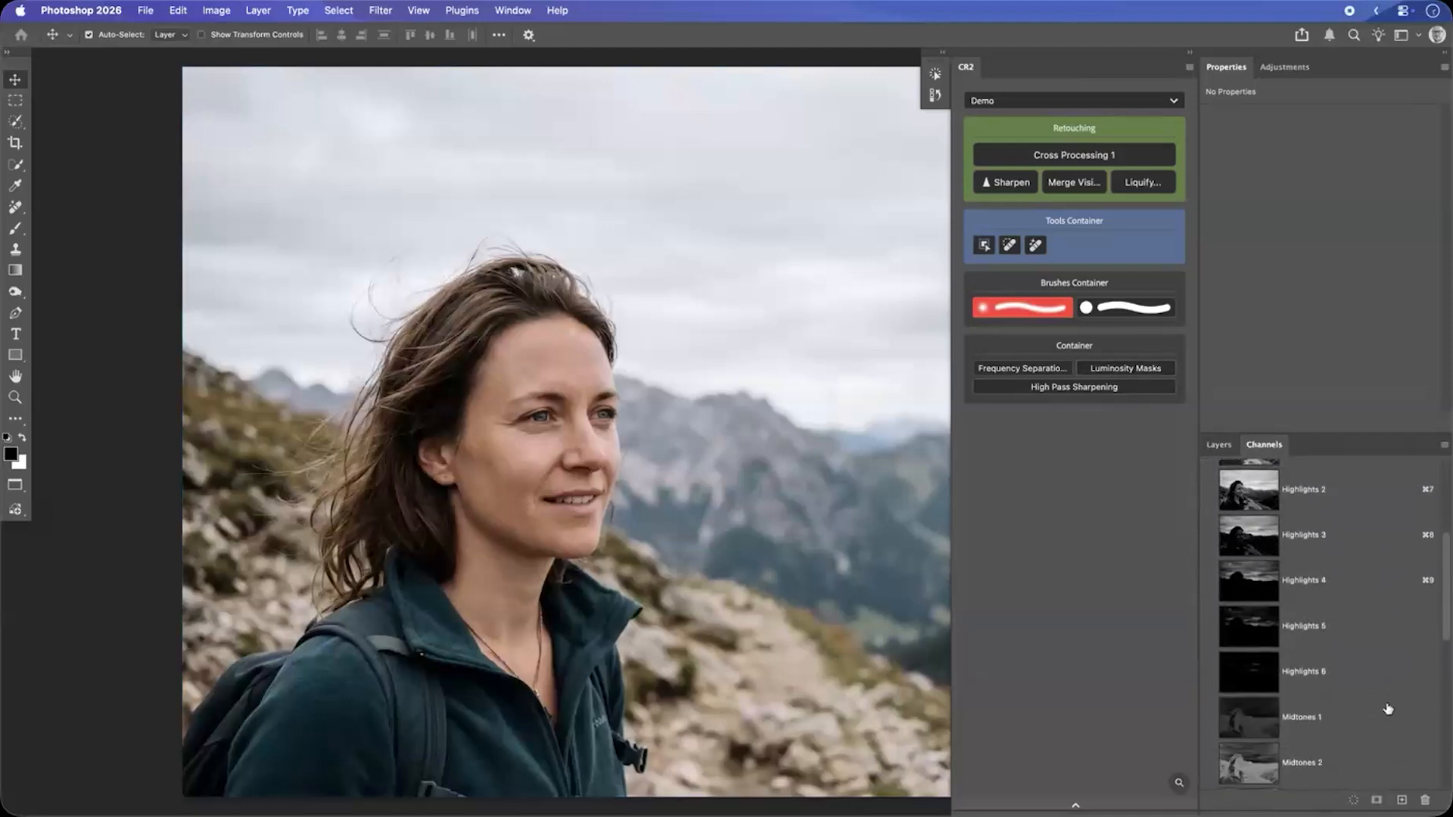
pyautogui.scroll(-5, 1386, 705)
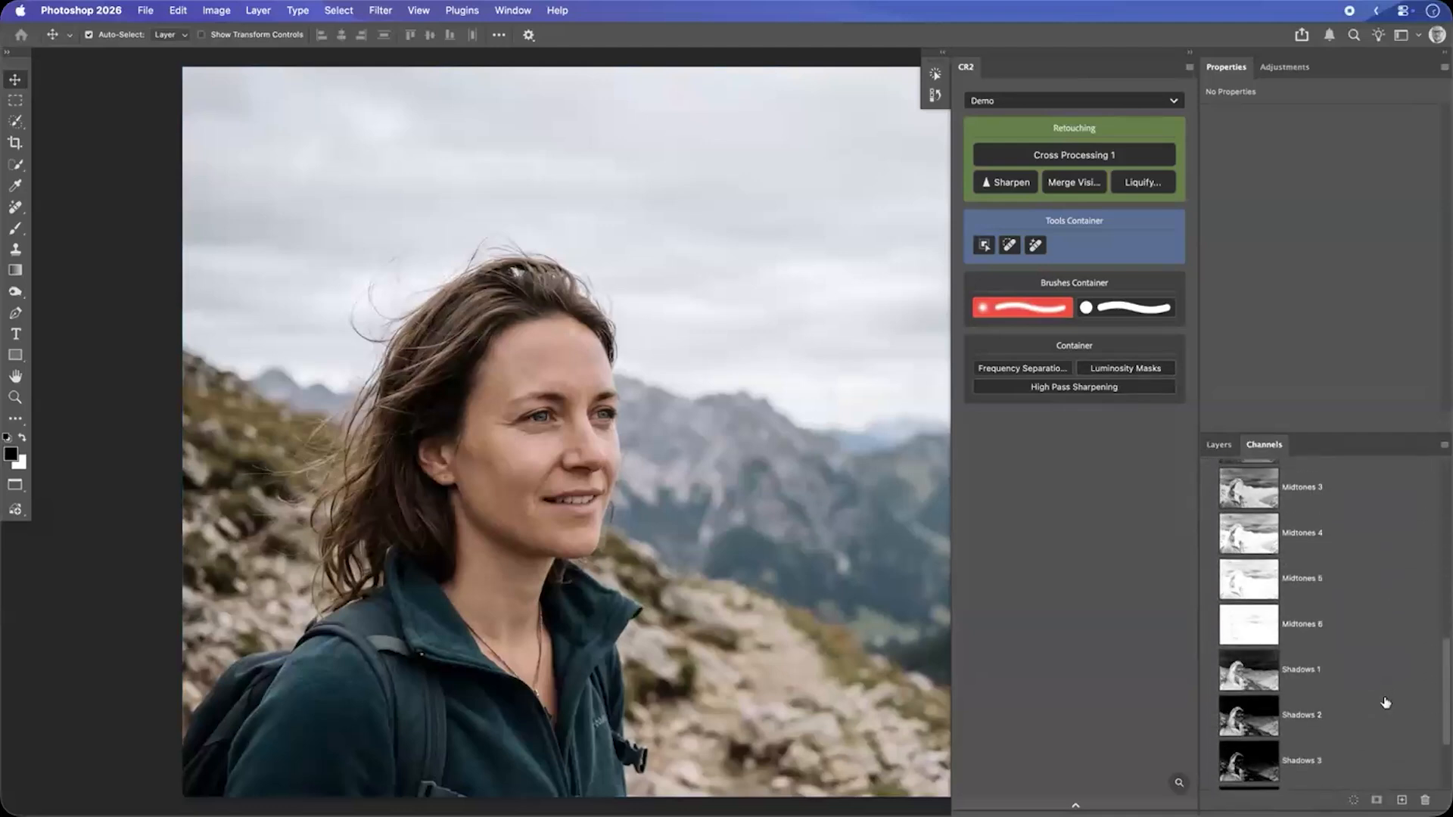
pyautogui.click(1218, 445)
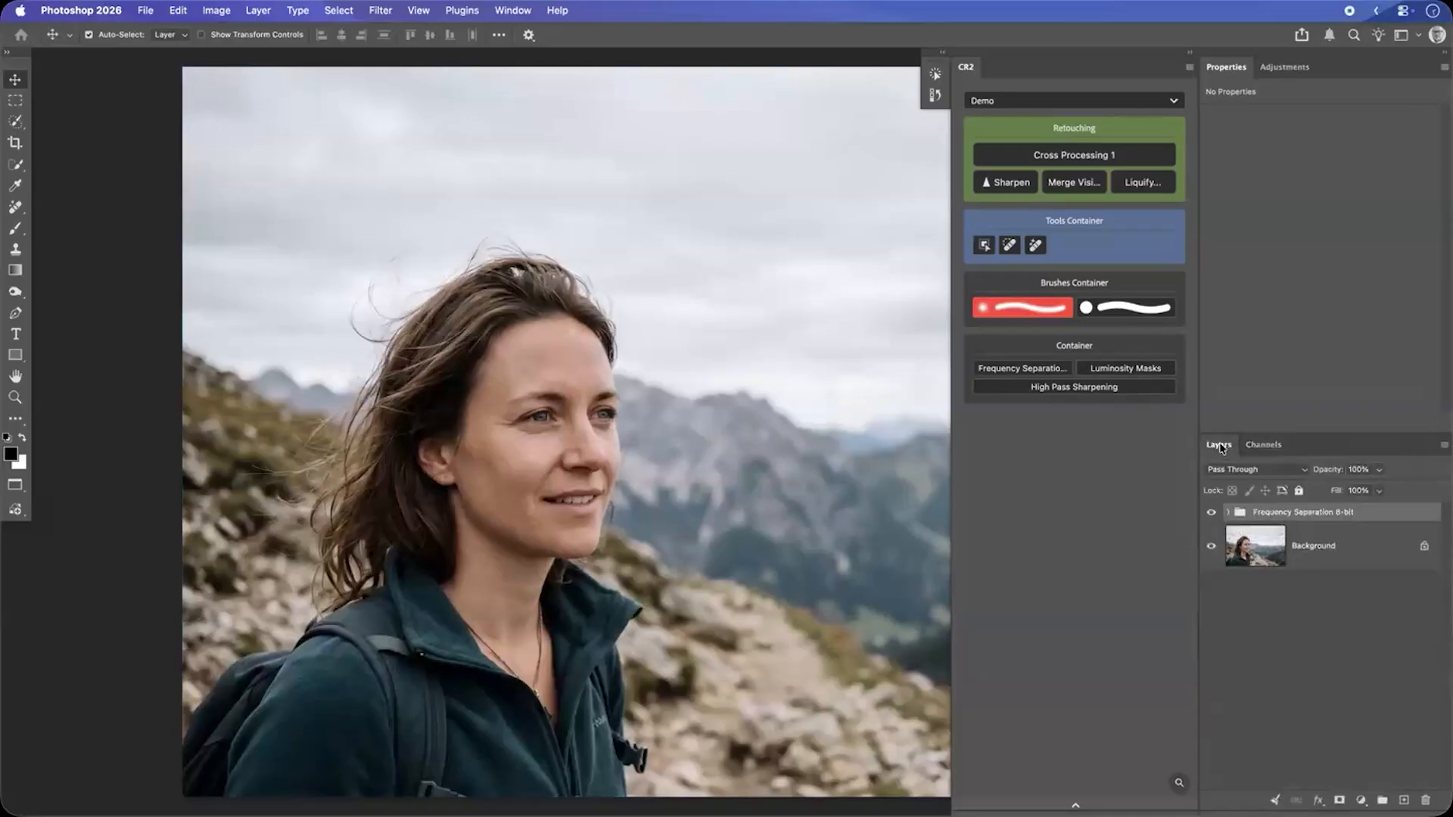
# Step: Run the High Pass Sharpening script with a High Pass radius of 2.5 pixels, previewing the woman's eyes
pyautogui.click(1094, 391)
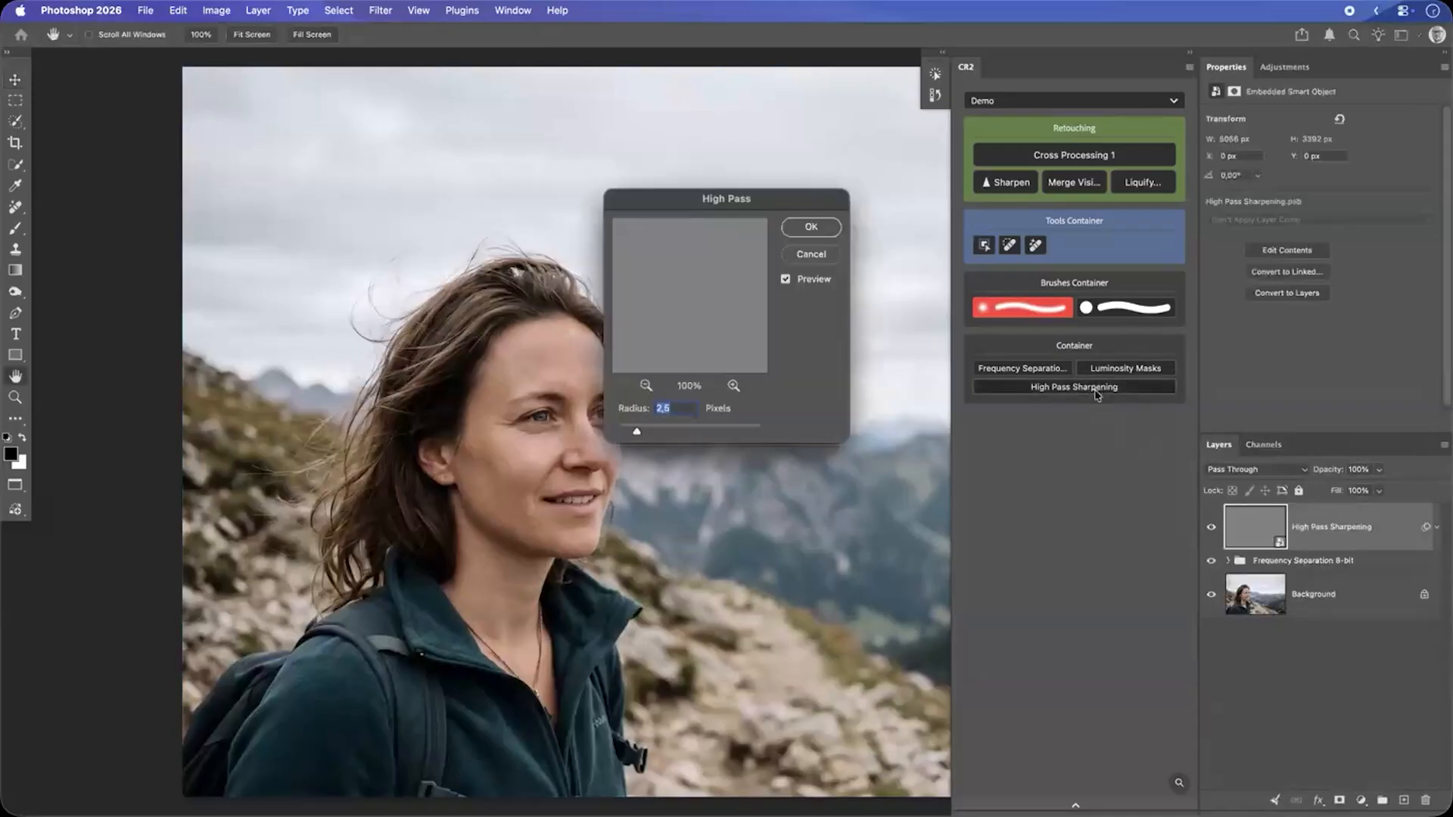
pyautogui.click(570, 419)
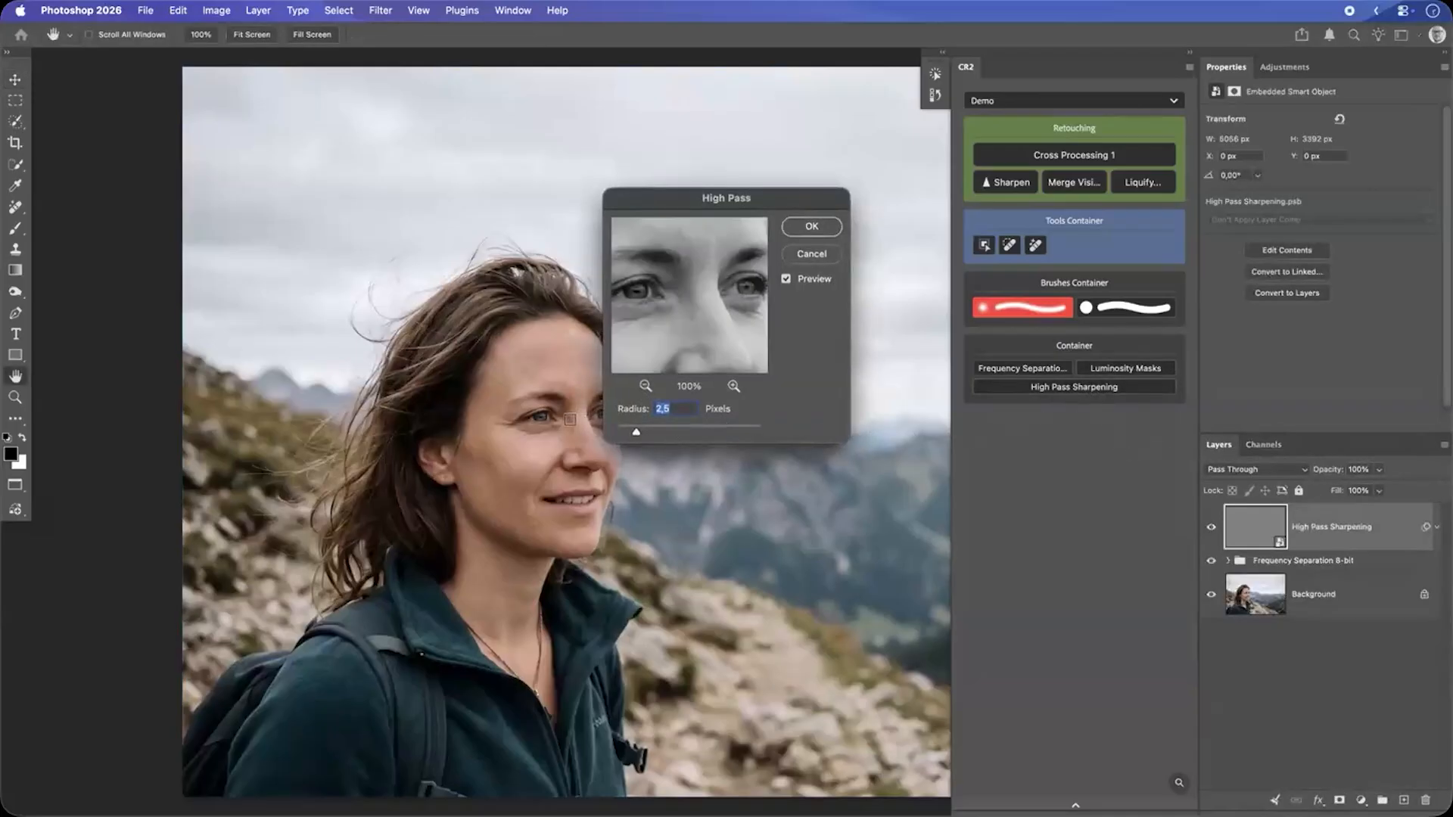
pyautogui.click(803, 234)
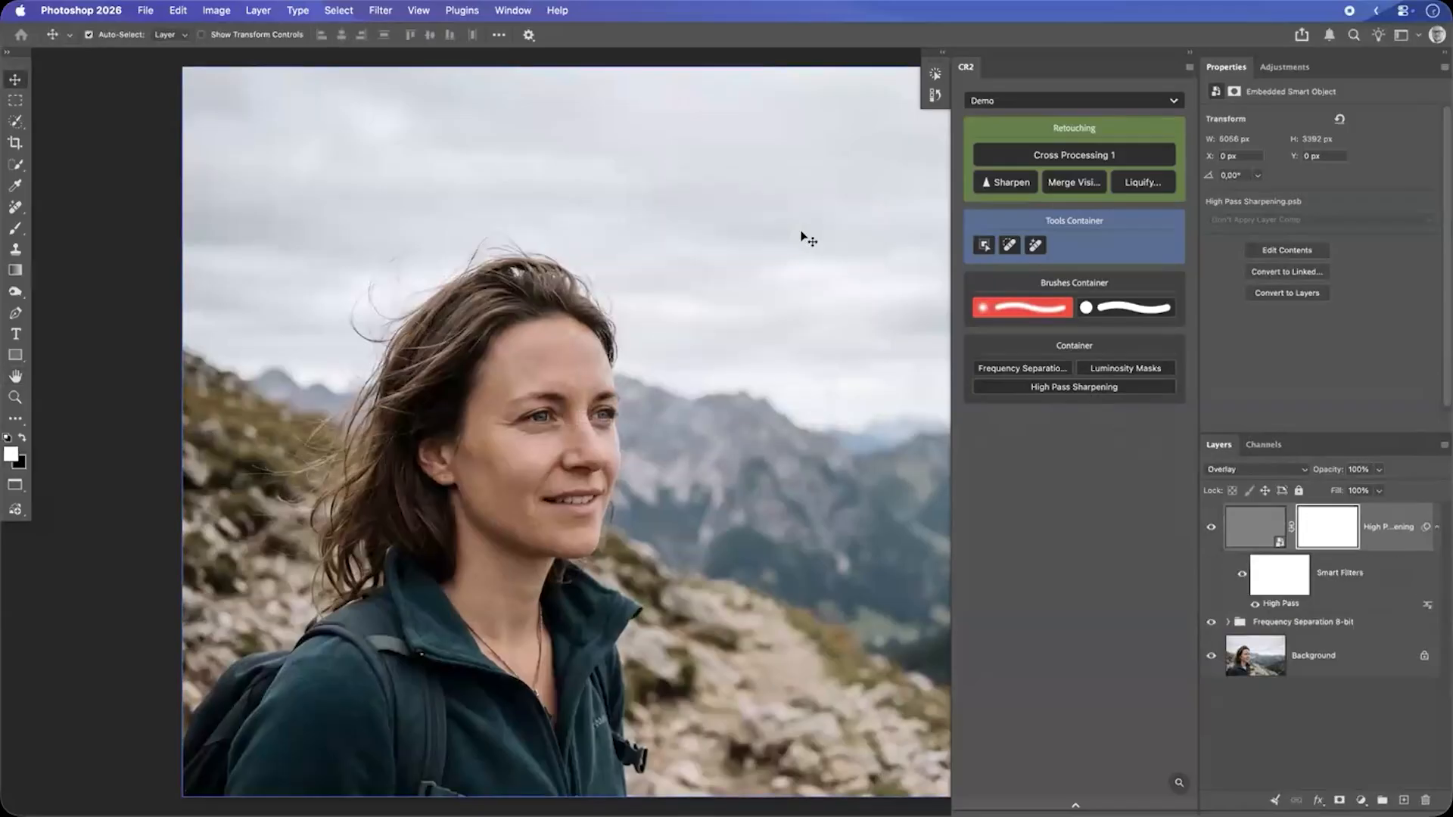
pyautogui.press('super')
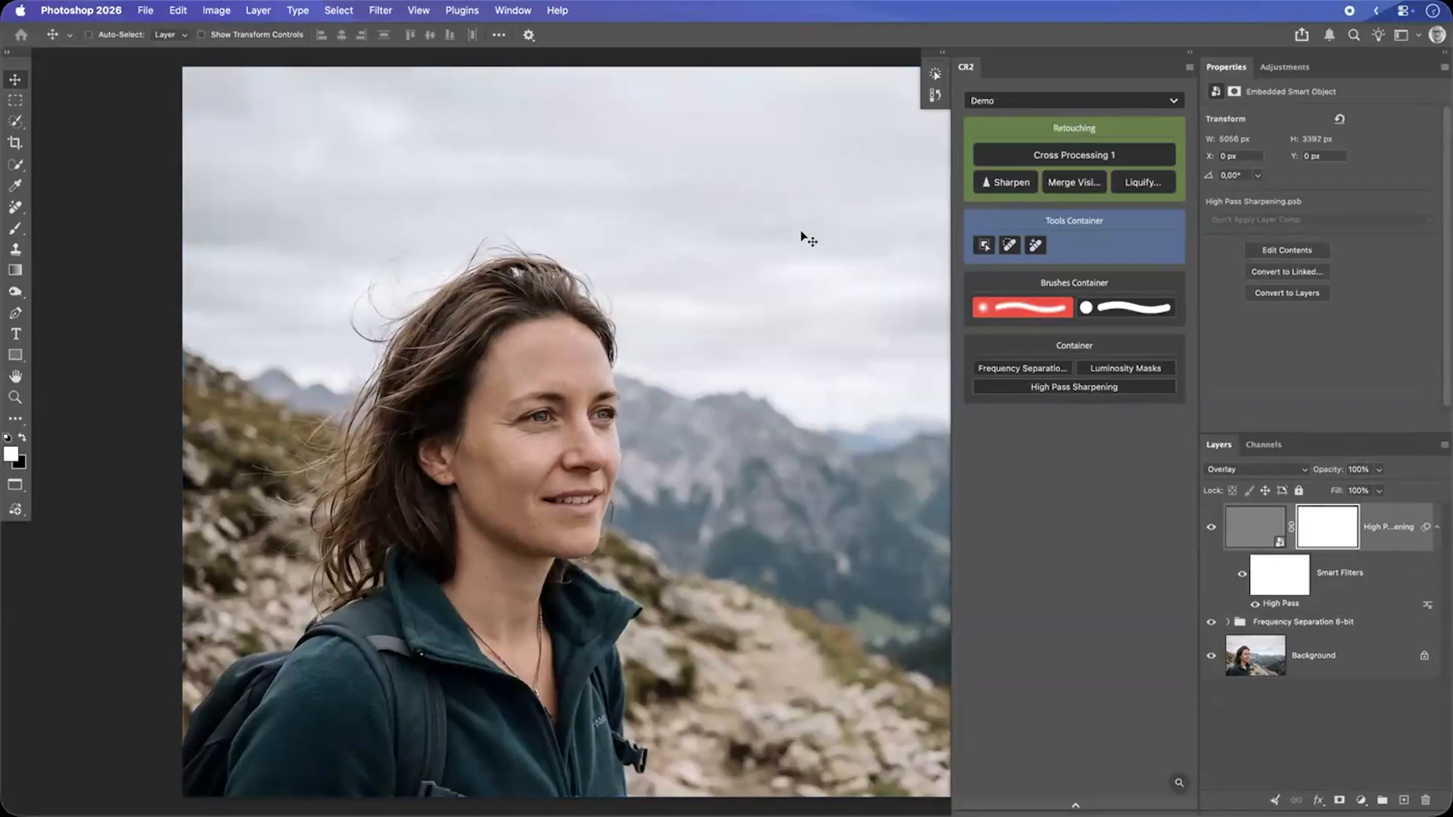
pyautogui.press('super')
# Step: Add the custom script file Script.jsx from the Desktop to the CR2 workspace and run it once, dismissing its alert
pyautogui.click(1190, 67)
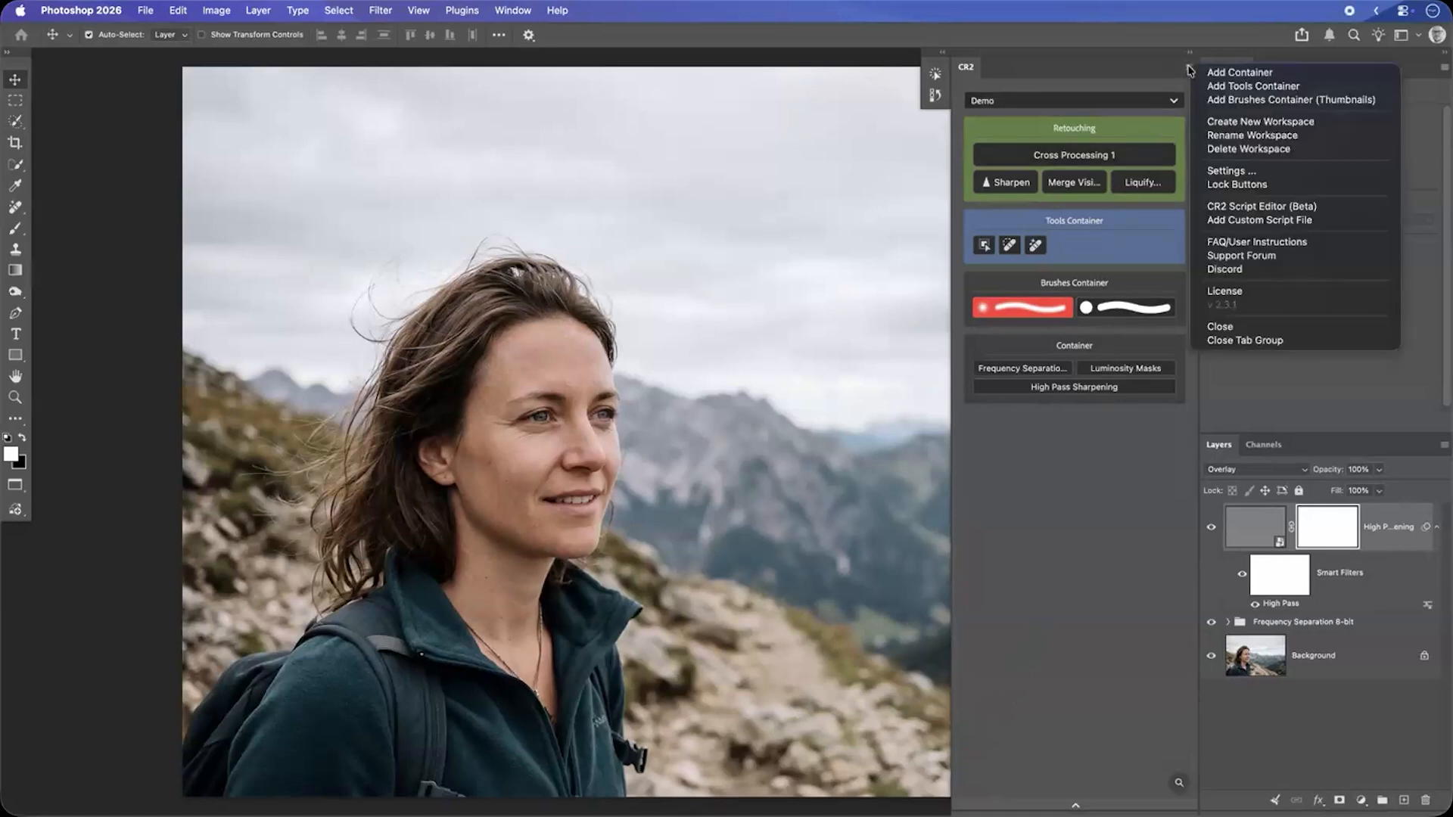
pyautogui.click(1227, 219)
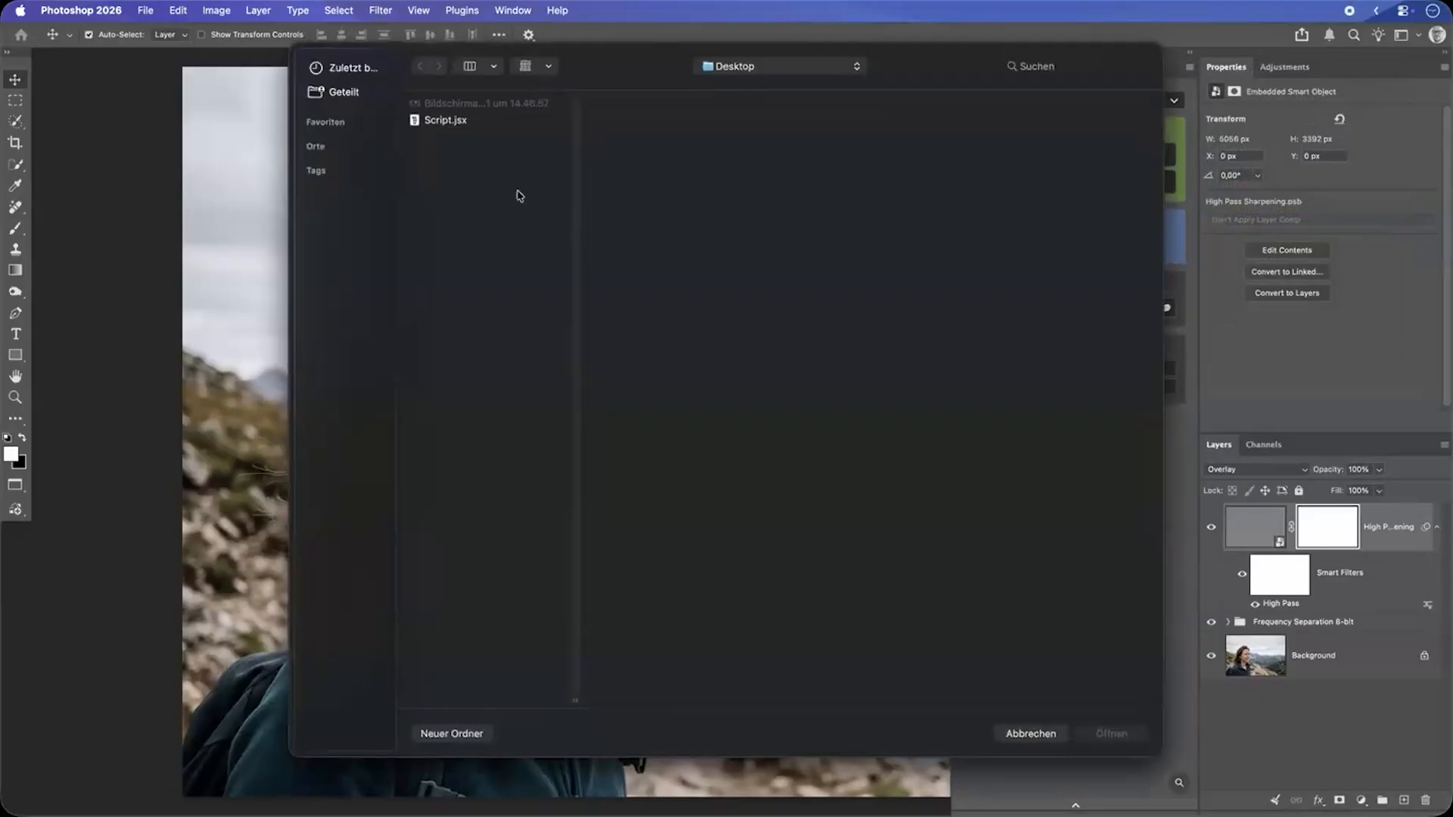
pyautogui.click(459, 123)
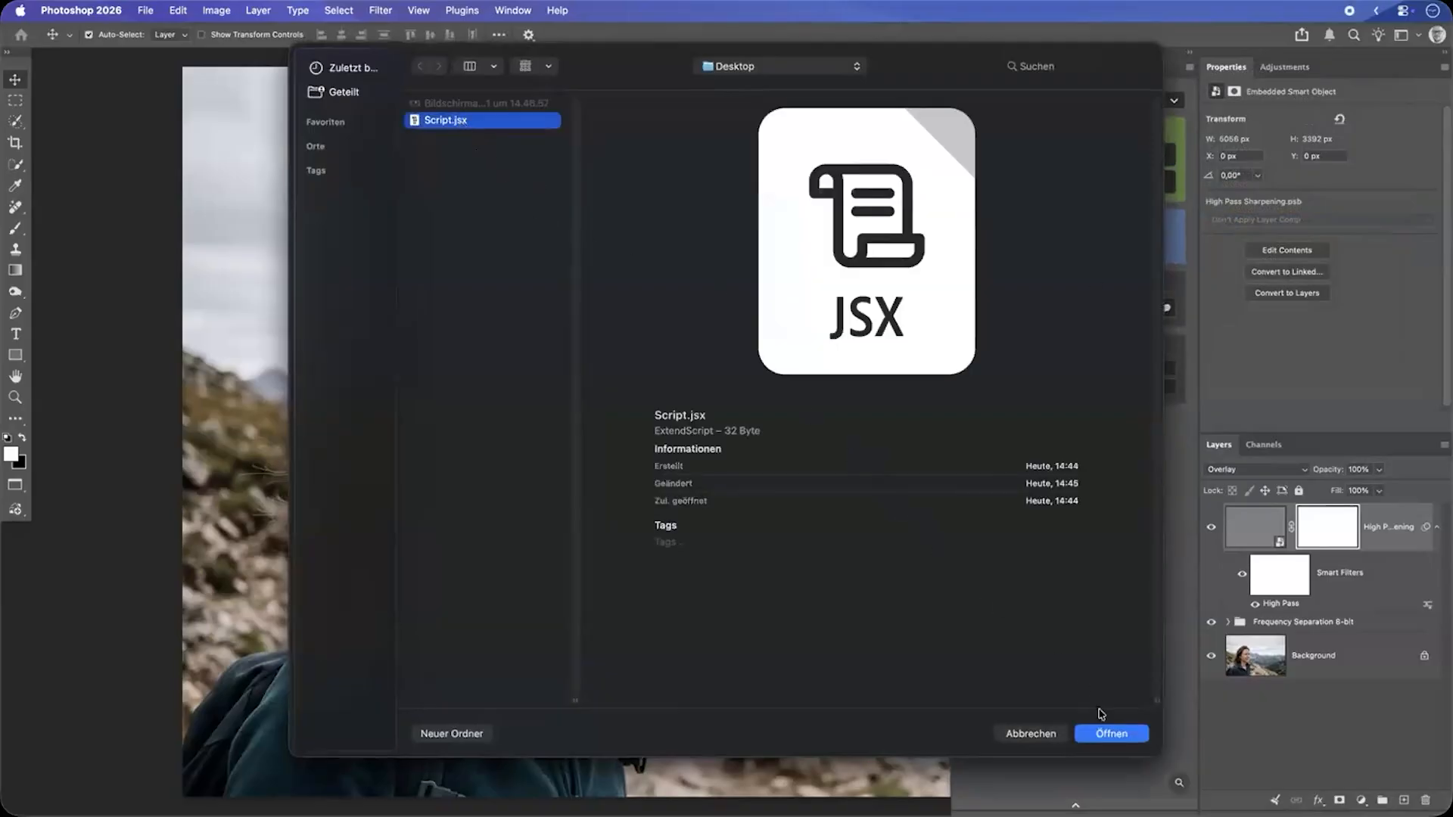
pyautogui.click(1117, 736)
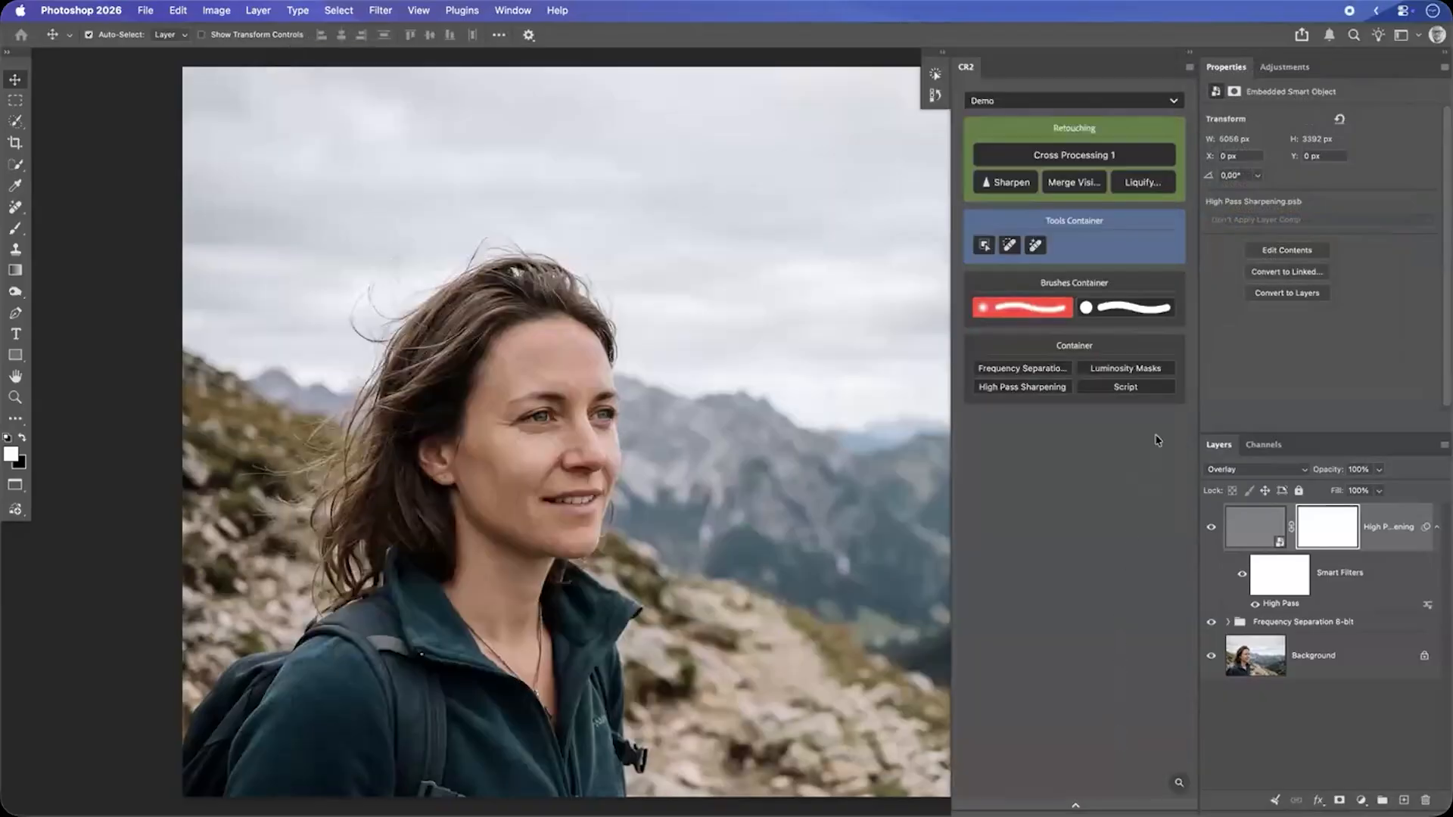
pyautogui.click(1127, 389)
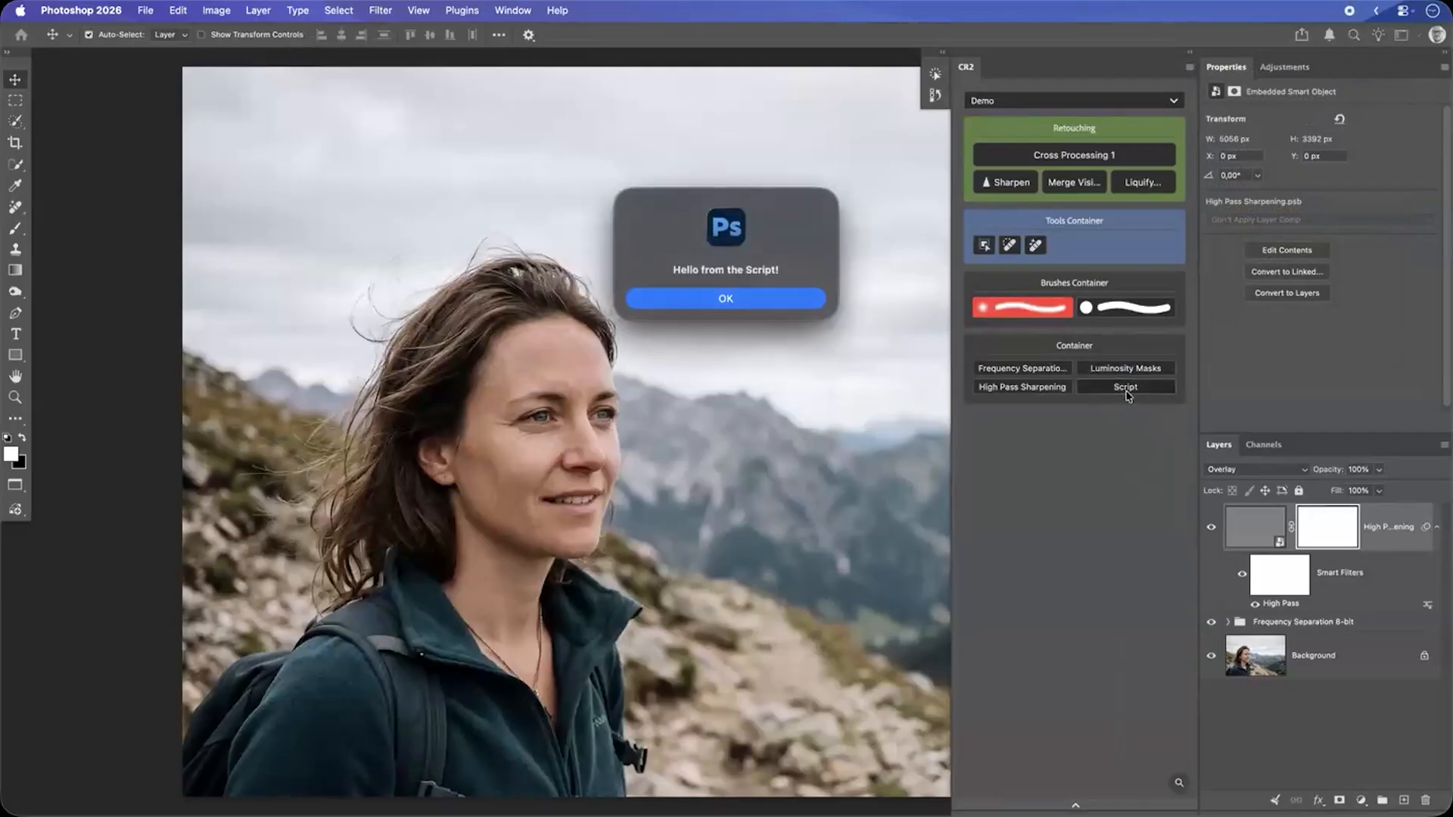
pyautogui.click(745, 299)
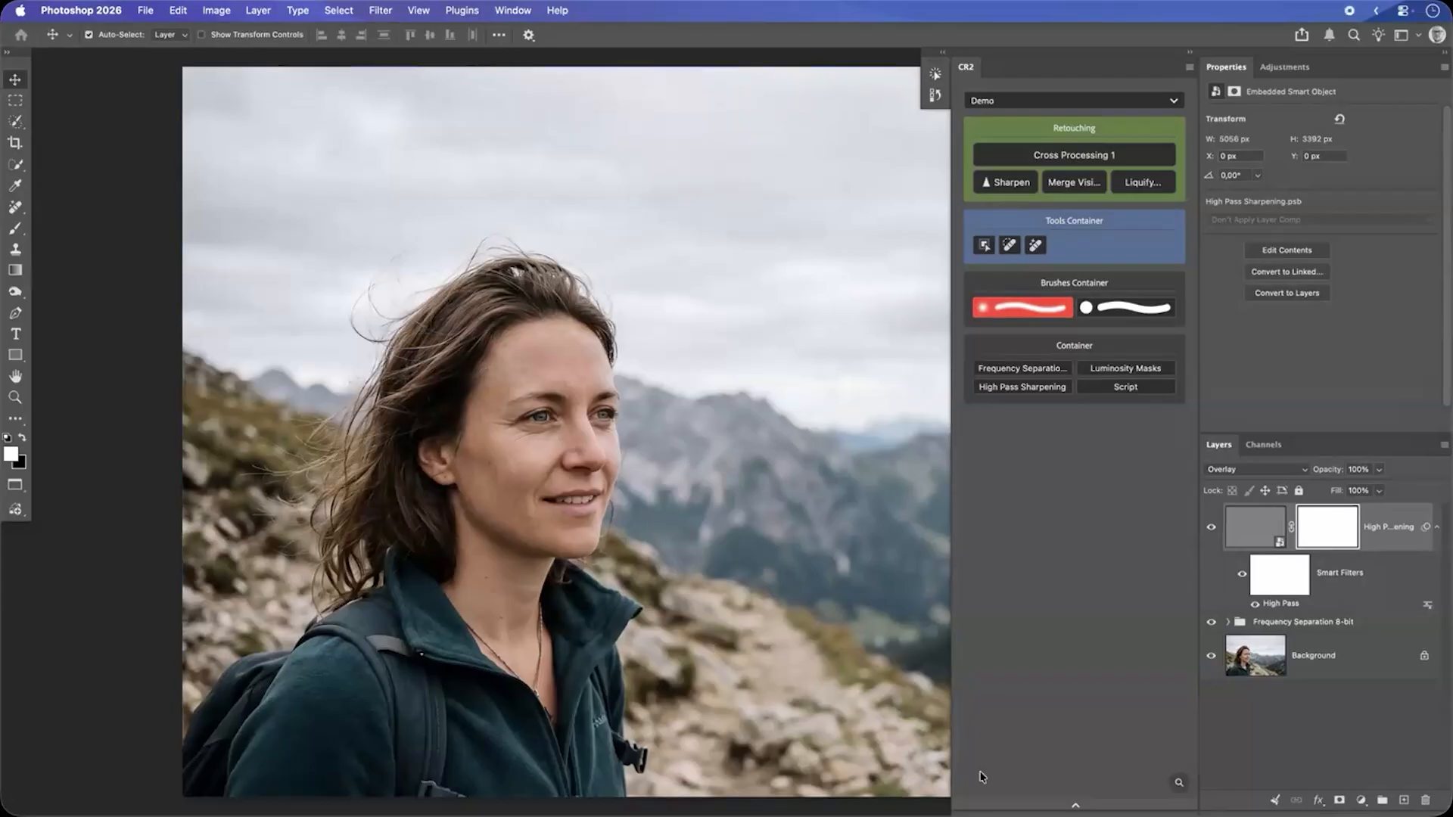
# Step: Expand the My Scripts group in the command list and open the CR2 Script Editor
pyautogui.click(1075, 806)
pyautogui.click(1000, 584)
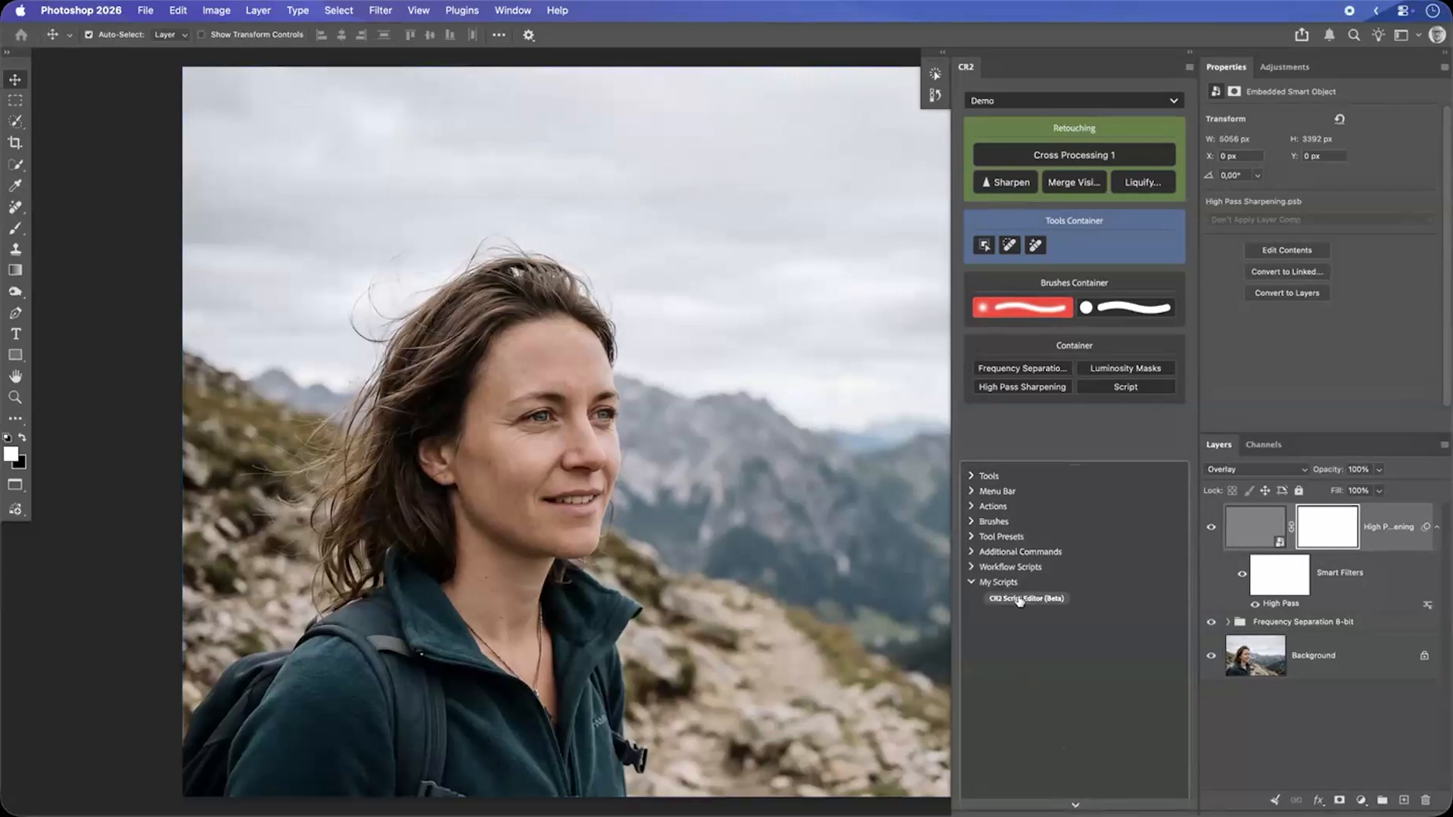
pyautogui.click(1189, 67)
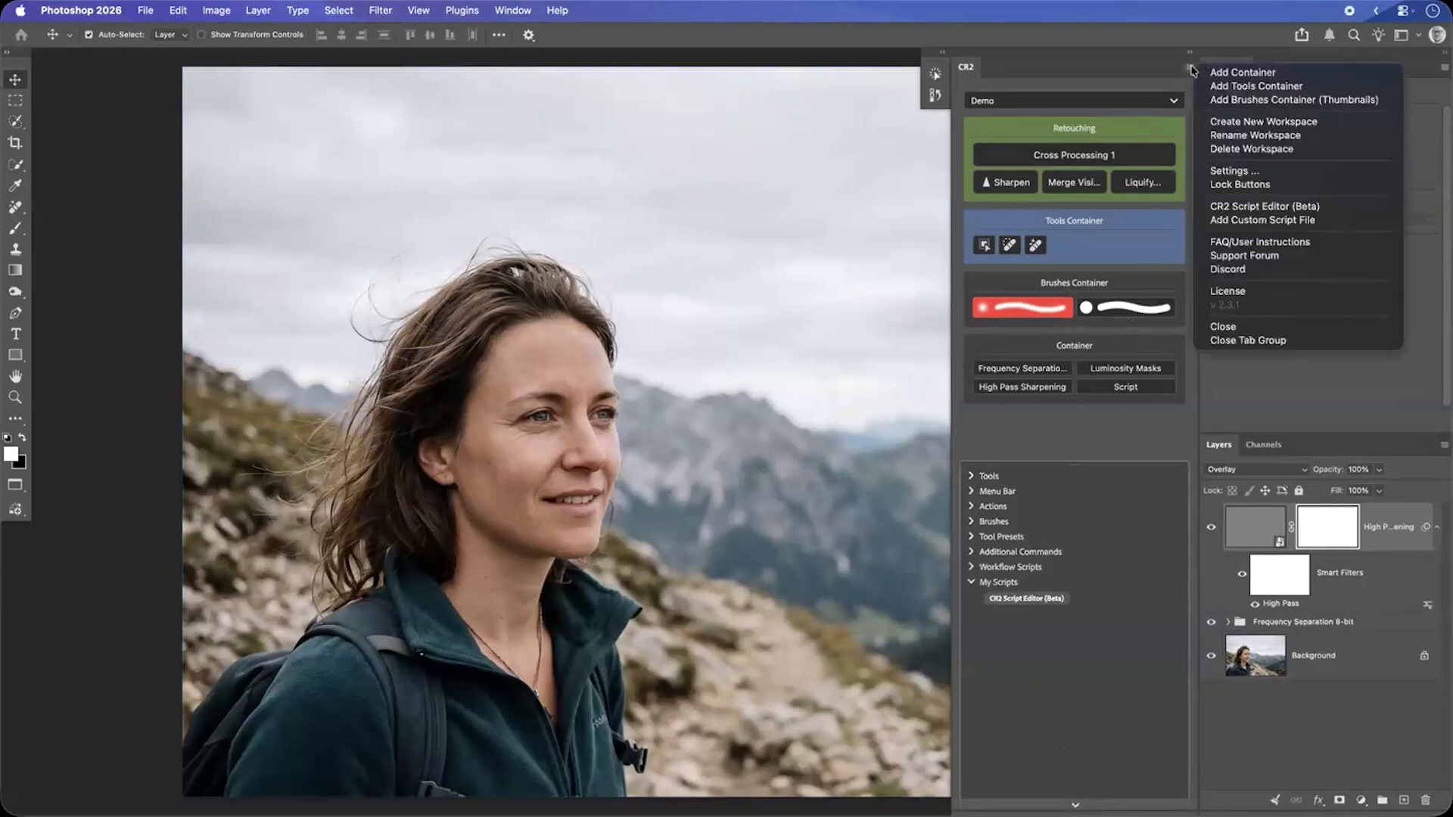
pyautogui.click(1262, 206)
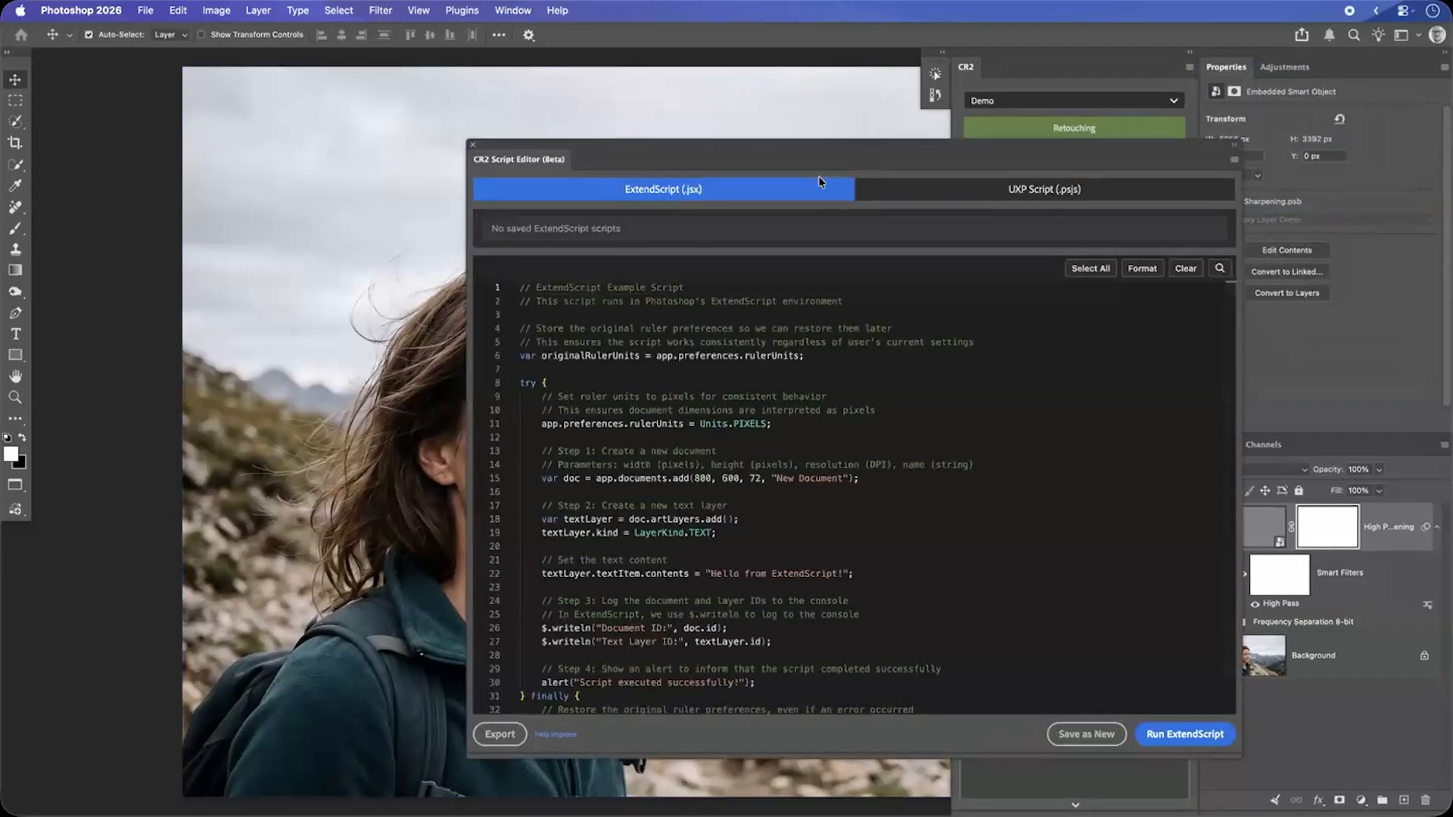
# Step: Run the UXP example script in the script editor and dismiss its alert
pyautogui.click(974, 200)
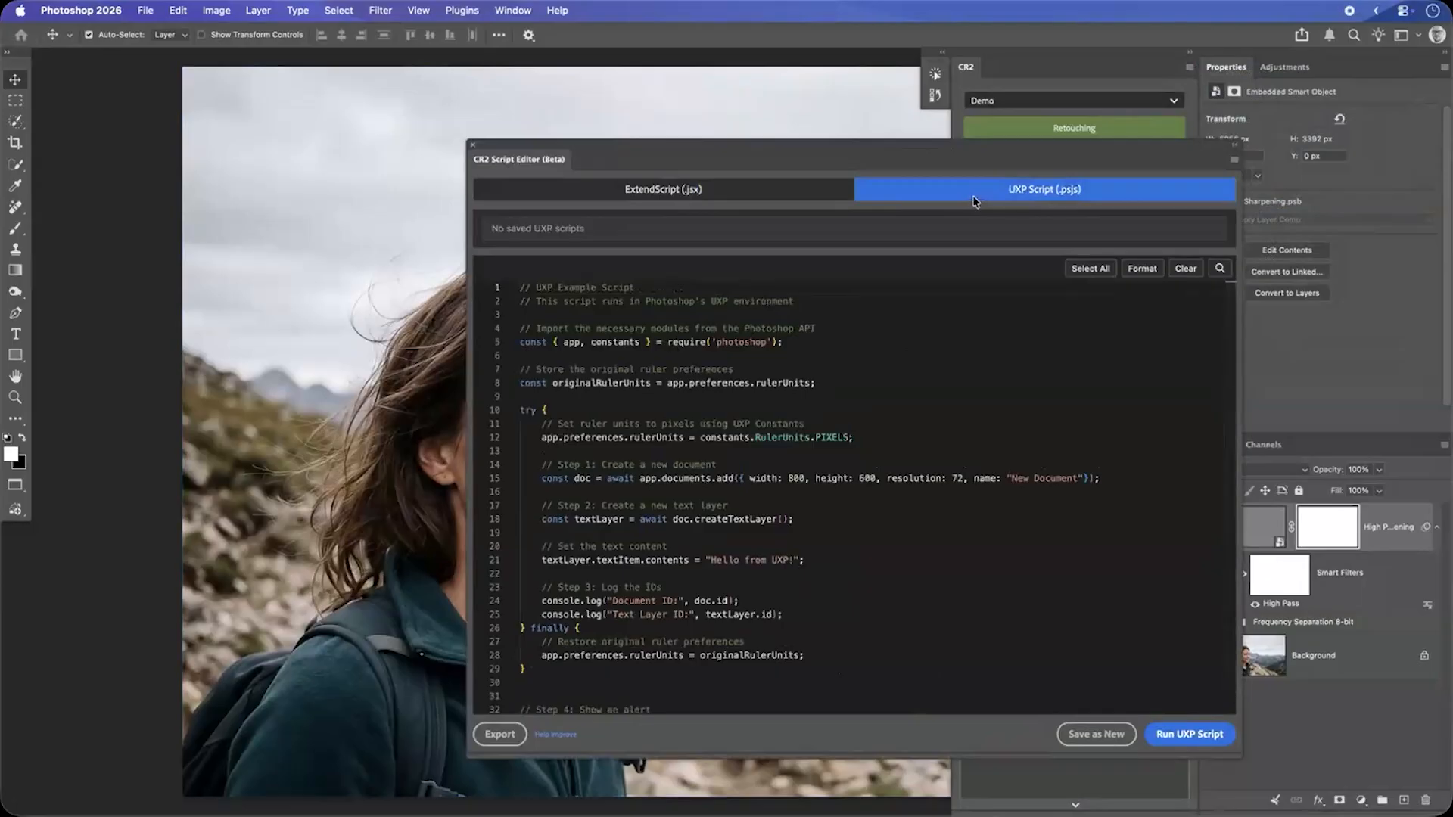
pyautogui.click(1203, 734)
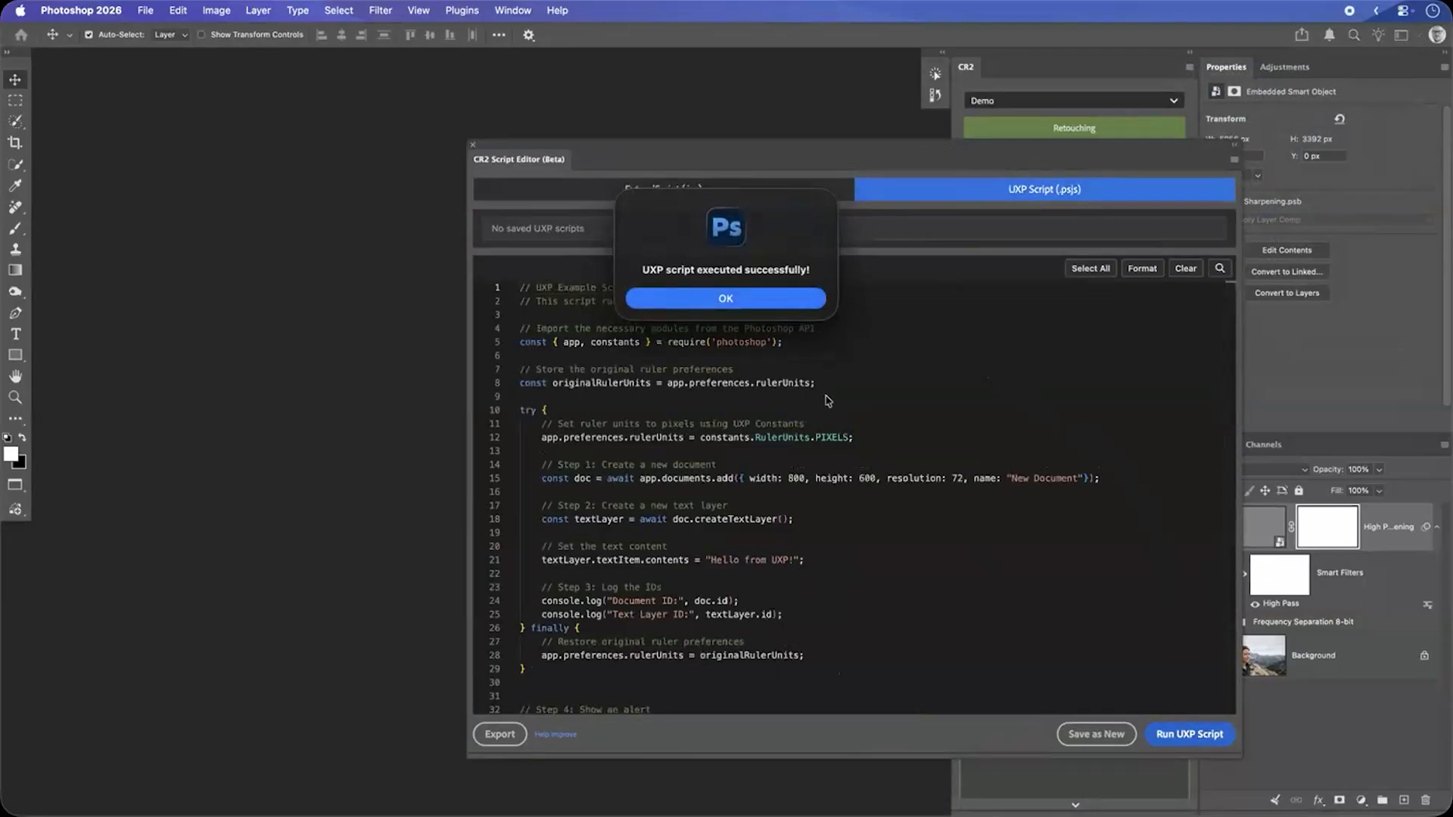
pyautogui.click(773, 303)
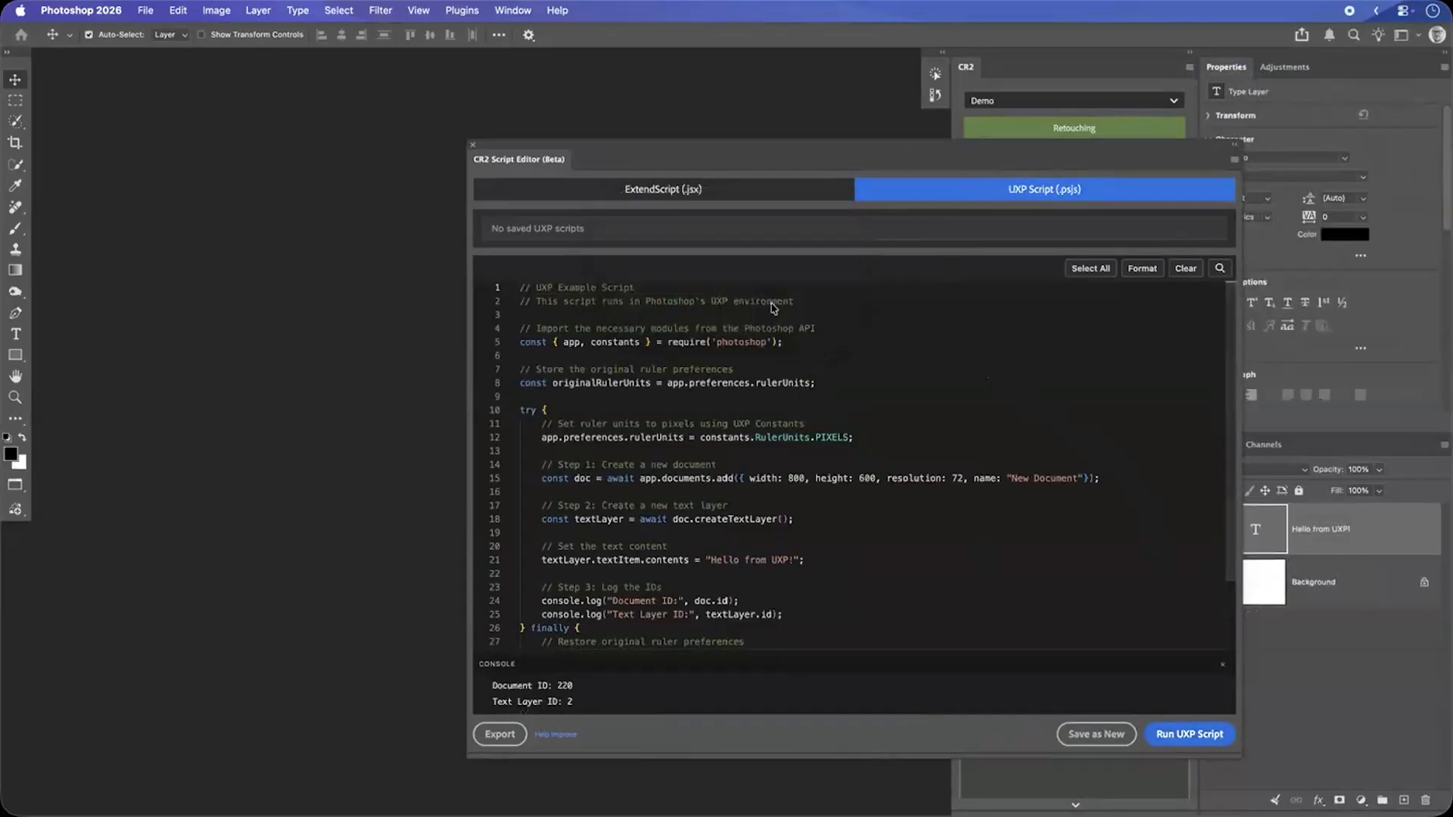
# Step: Save the UXP script under the name "script", close the editor and expand the UXP group under My Scripts
pyautogui.click(1094, 734)
pyautogui.write('script')
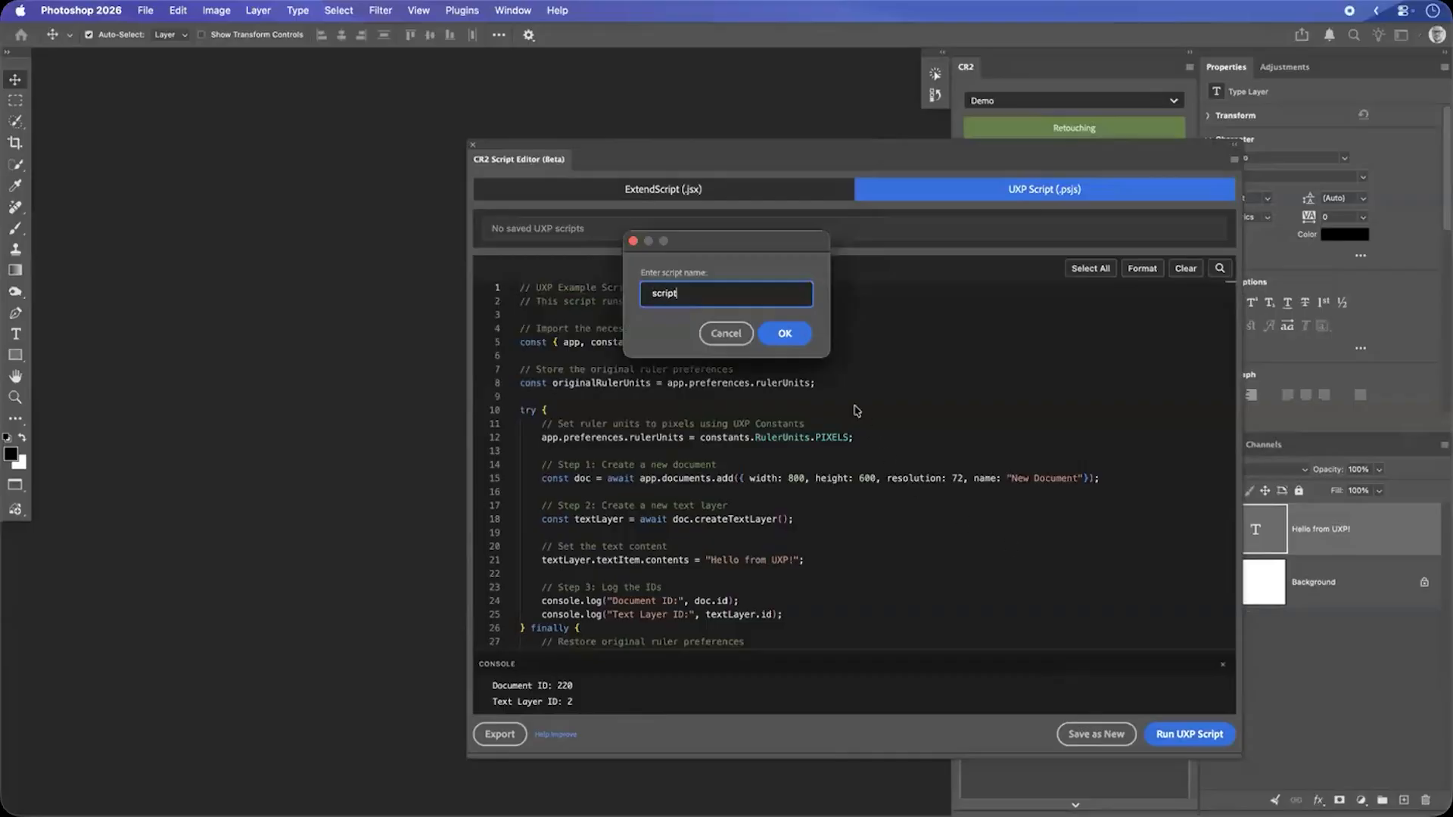
pyautogui.click(805, 341)
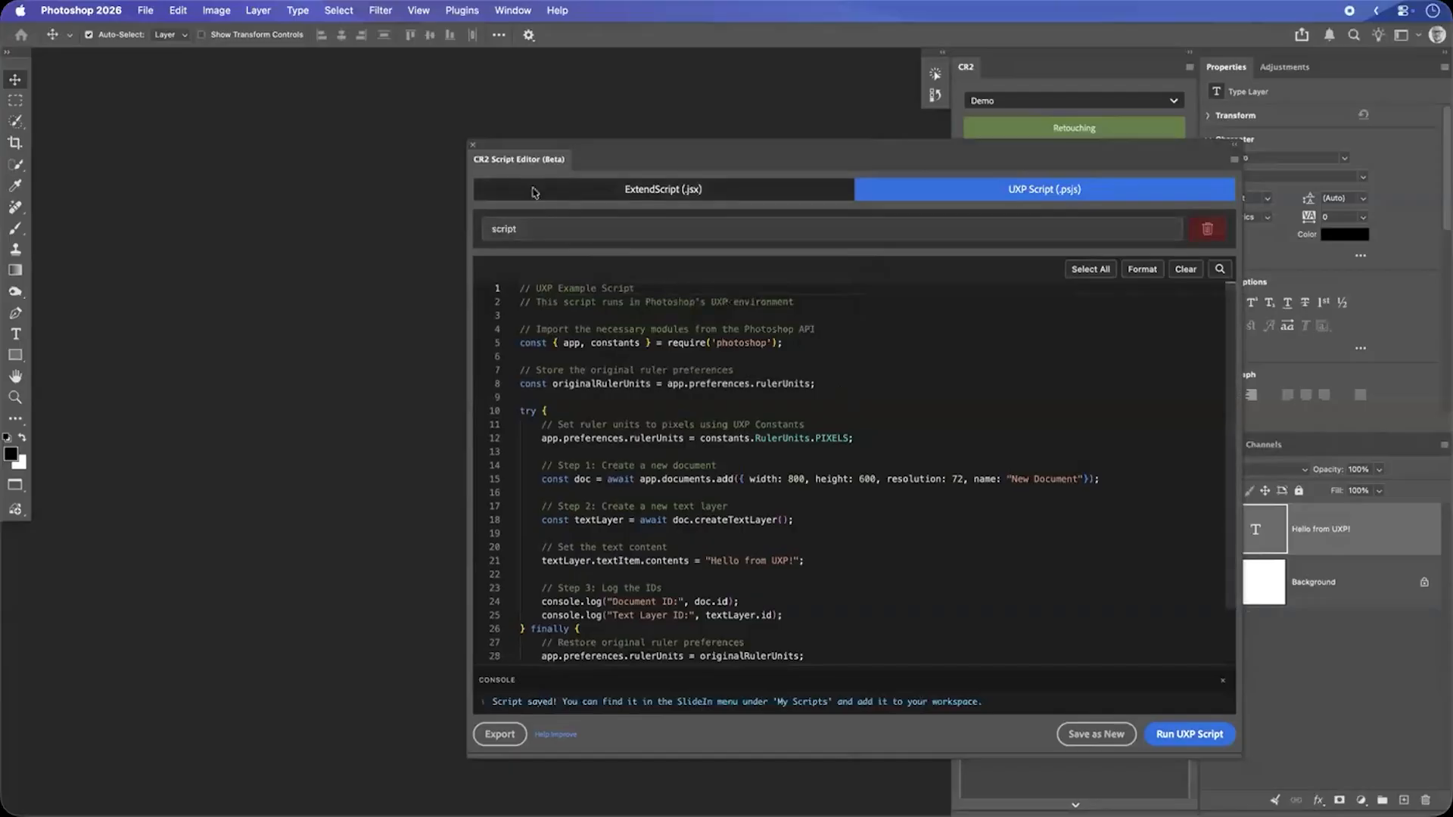
pyautogui.click(472, 145)
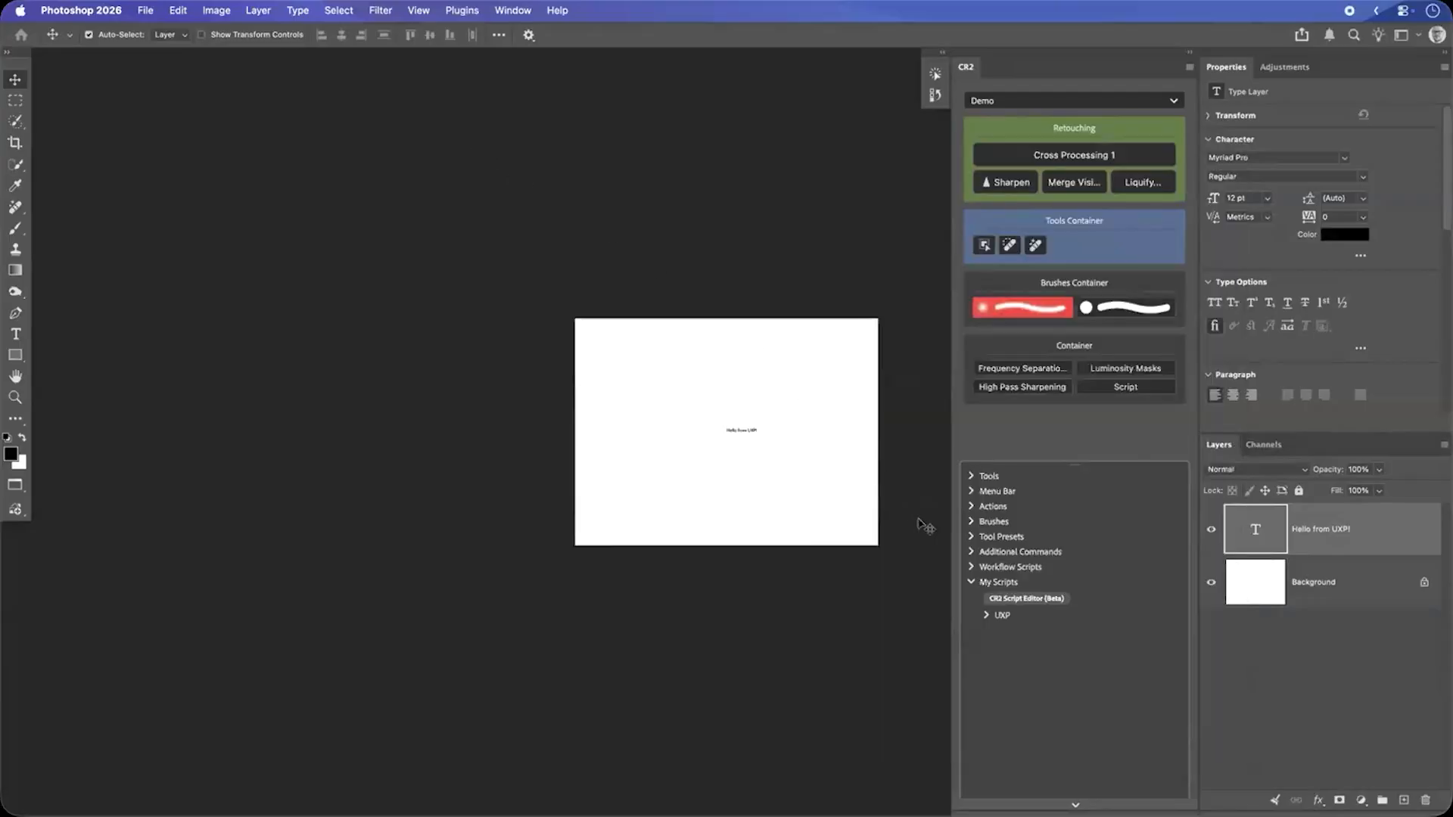
pyautogui.click(999, 617)
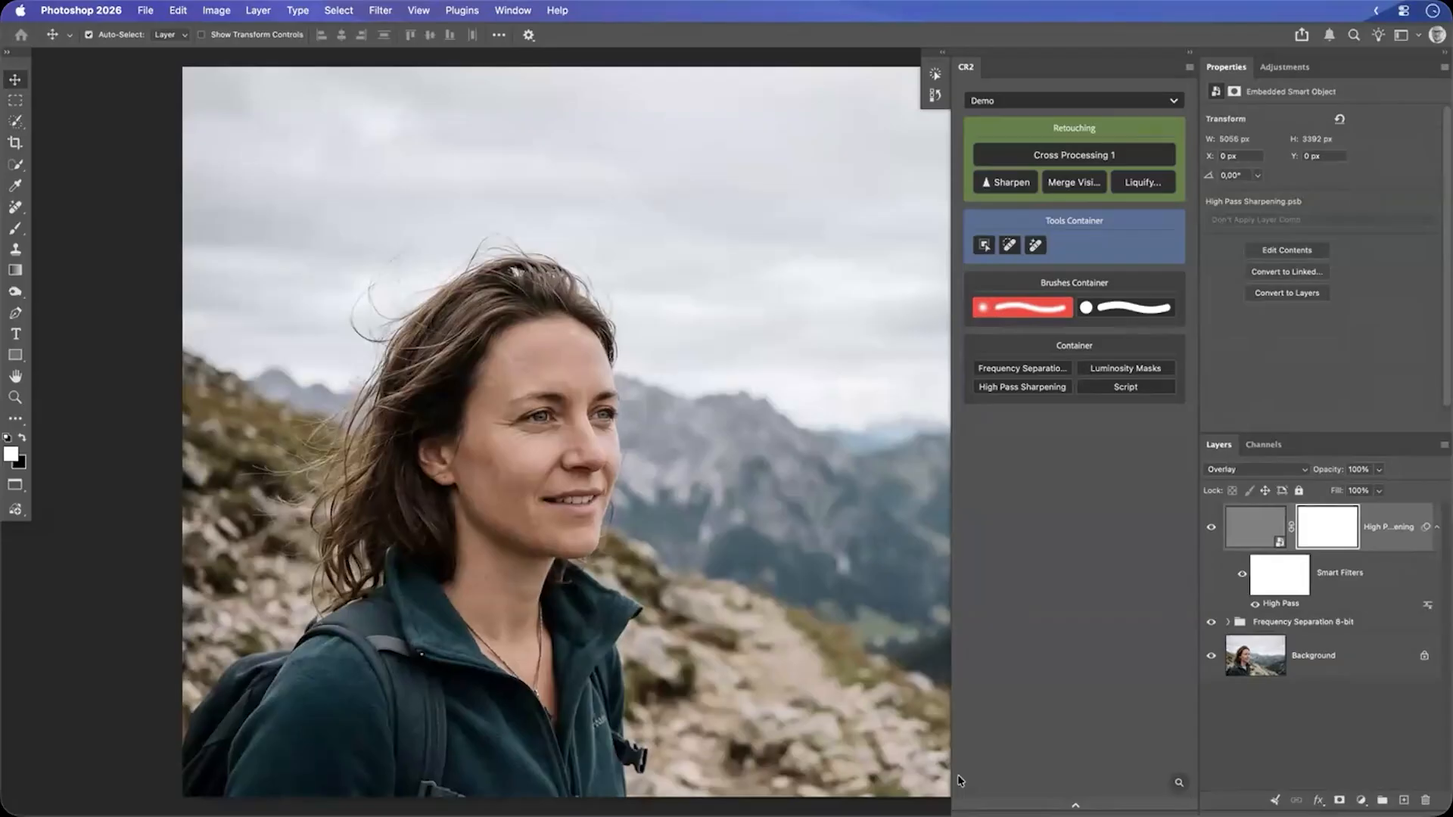
# Step: Switch to the Photo Retouching workspace and enable Compact Mode in the Configurator Reloaded settings
pyautogui.click(1148, 104)
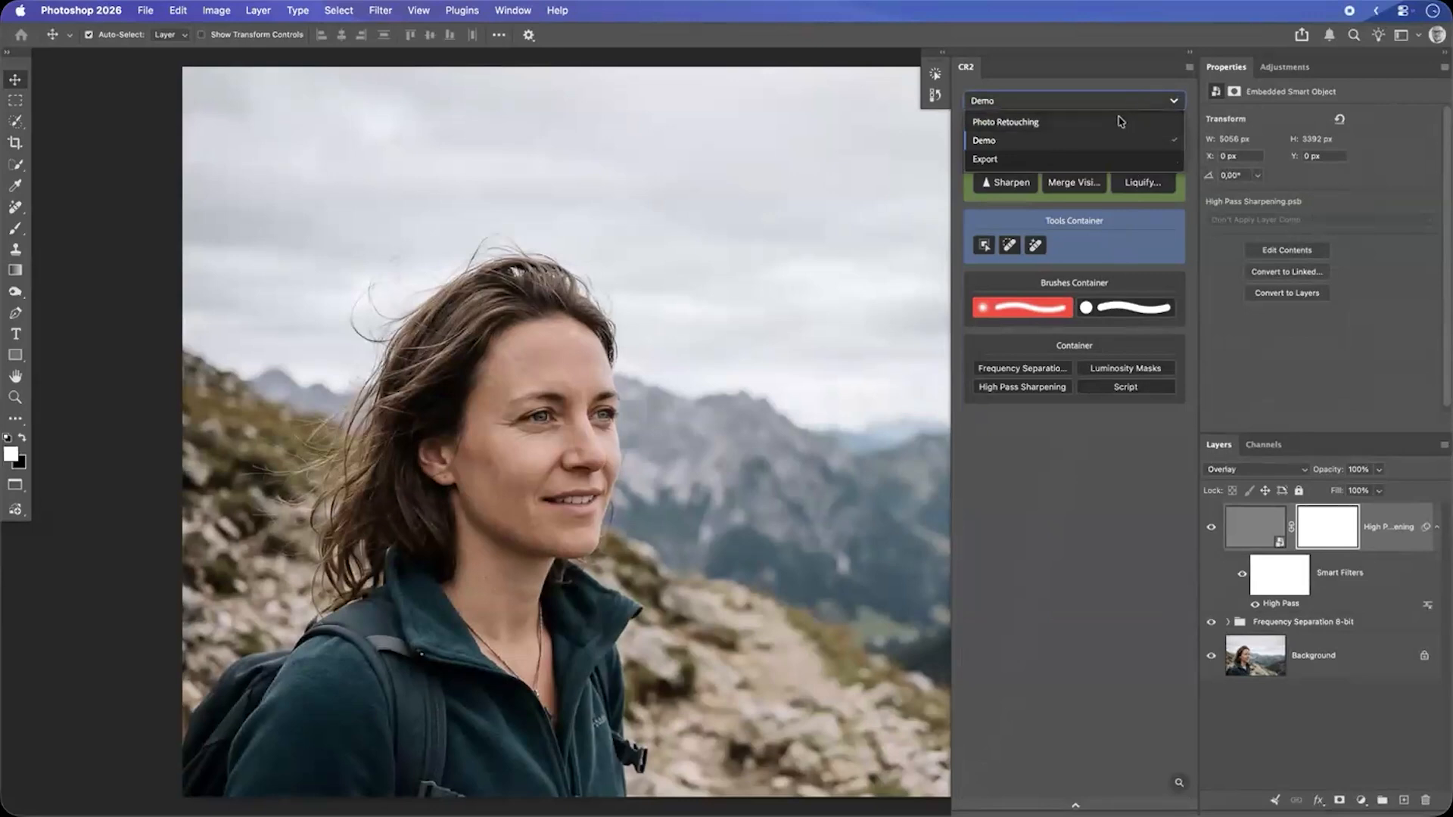
pyautogui.click(1121, 122)
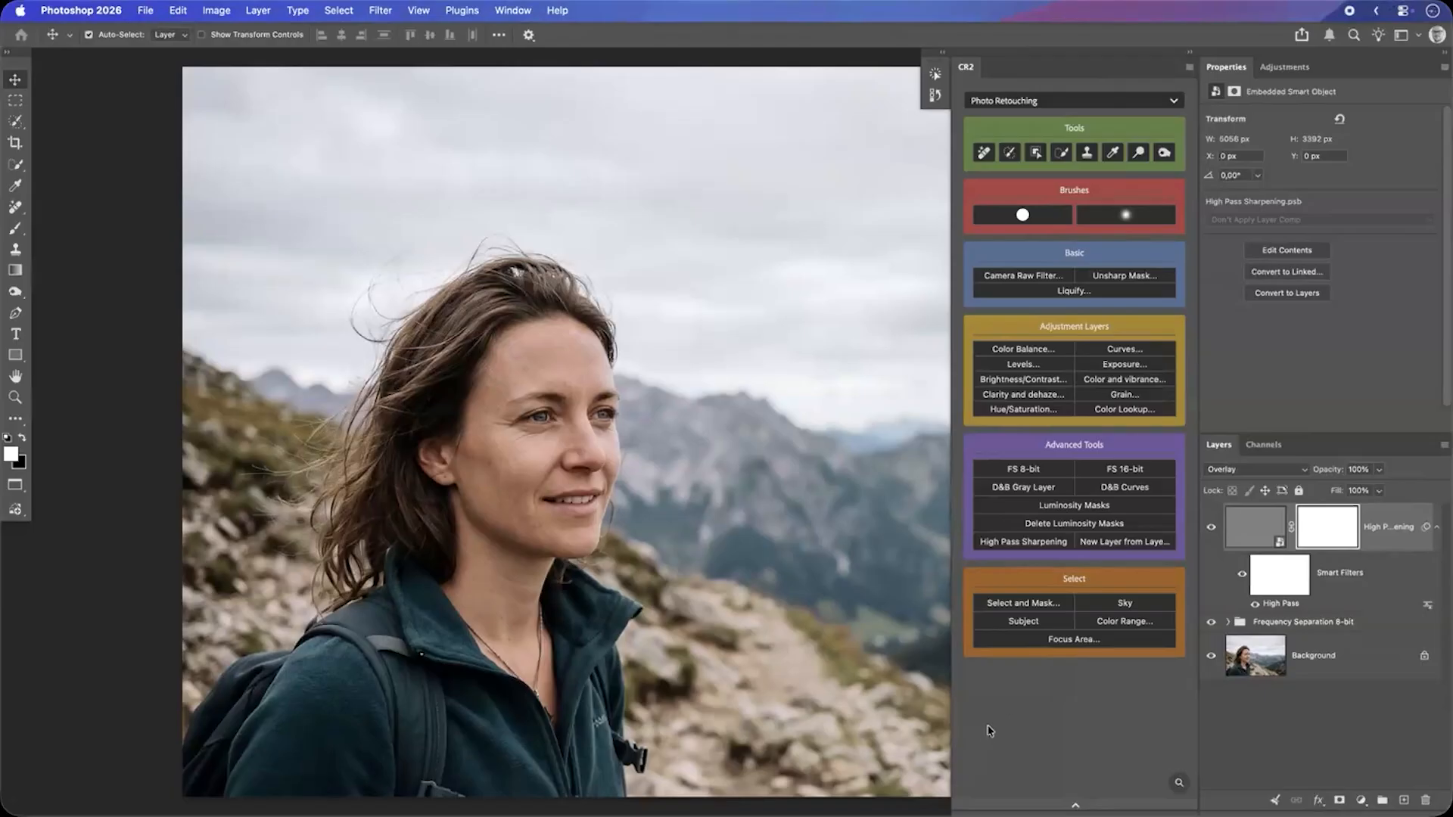
pyautogui.click(1188, 70)
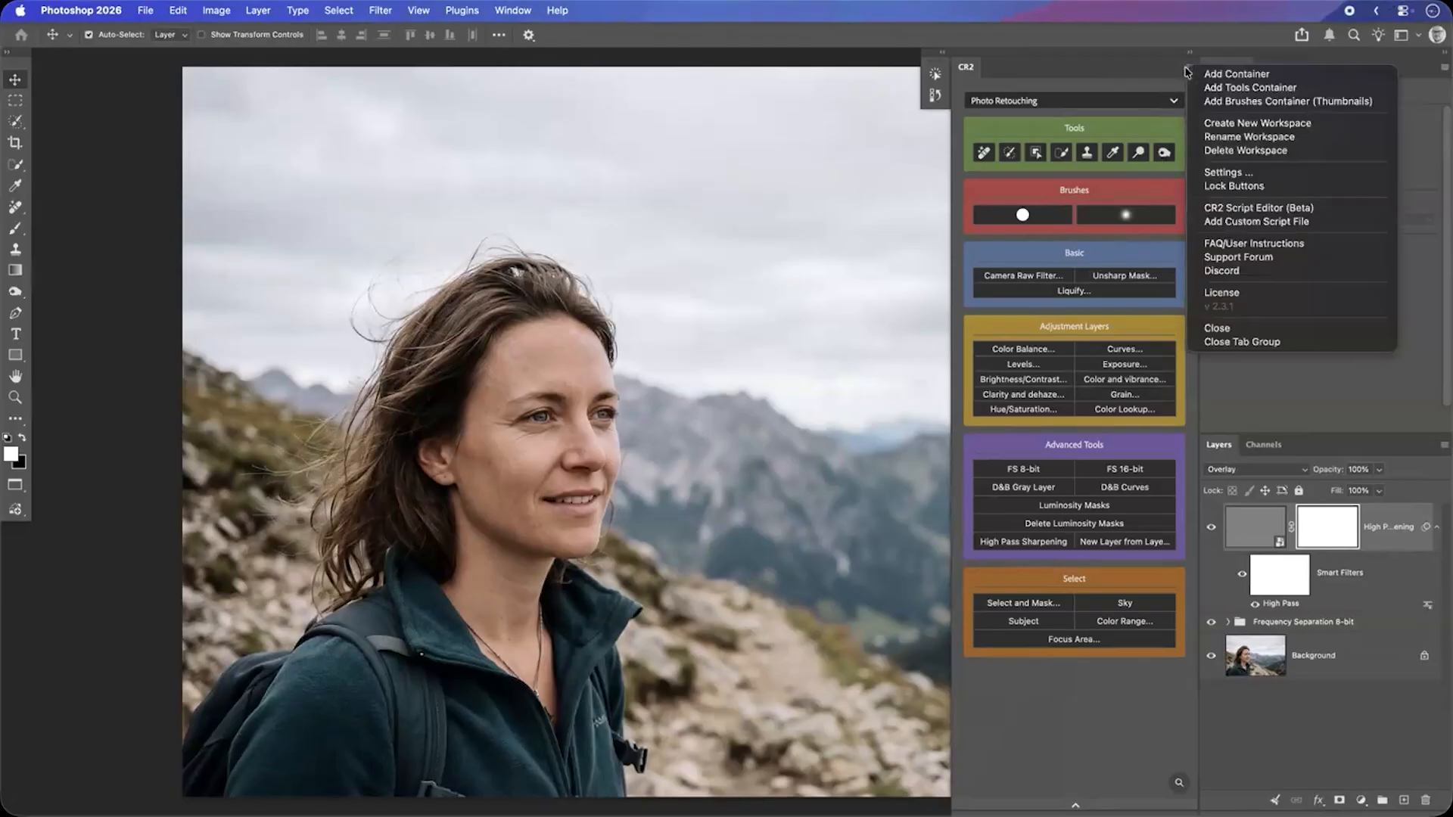
pyautogui.click(1224, 174)
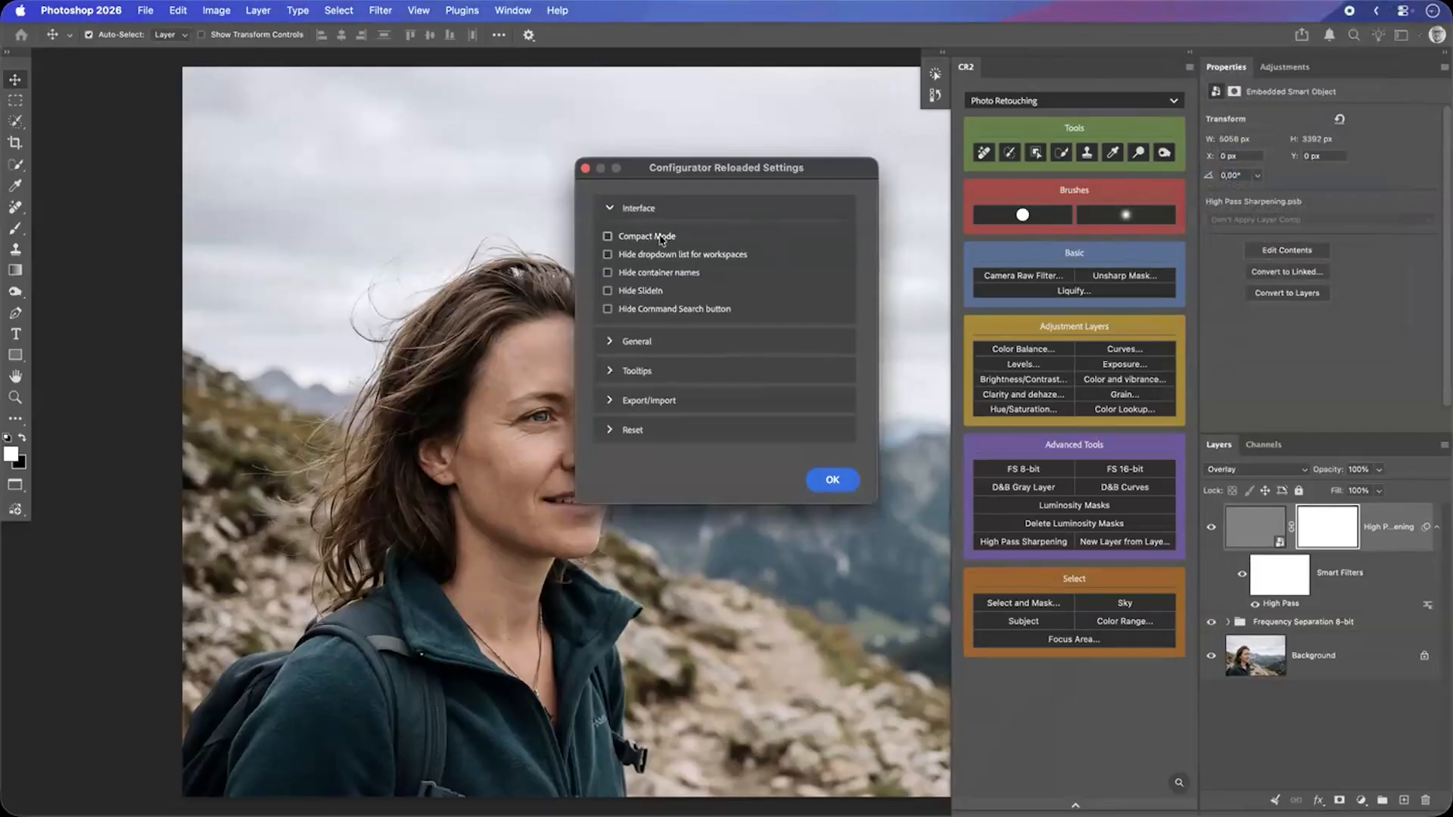
pyautogui.click(660, 239)
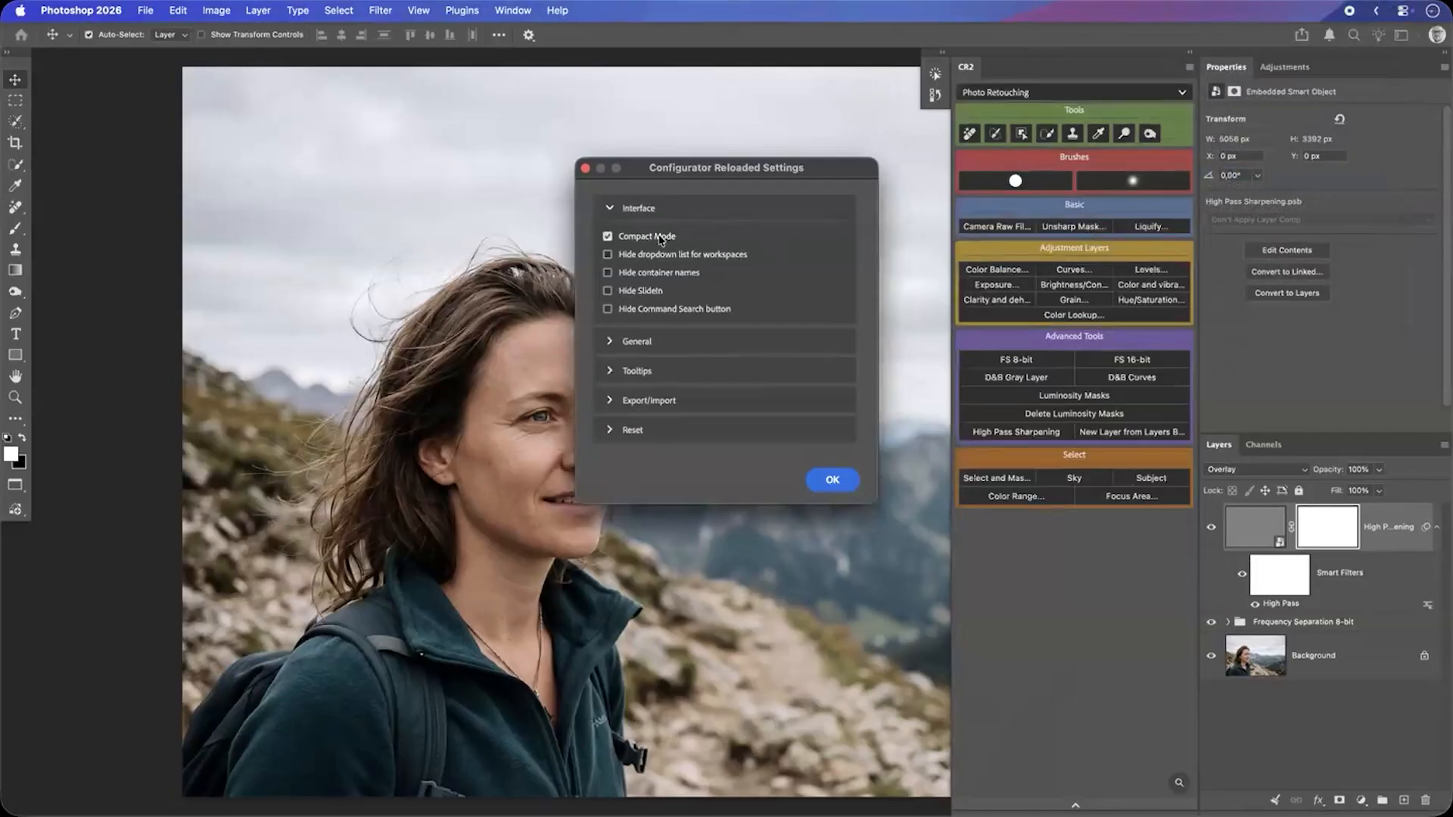
# Step: Hide the workspace dropdown list, container names, SlideIn and Command Search button, and confirm the settings
pyautogui.click(660, 255)
pyautogui.click(660, 274)
pyautogui.click(863, 379)
pyautogui.click(649, 292)
pyautogui.click(656, 310)
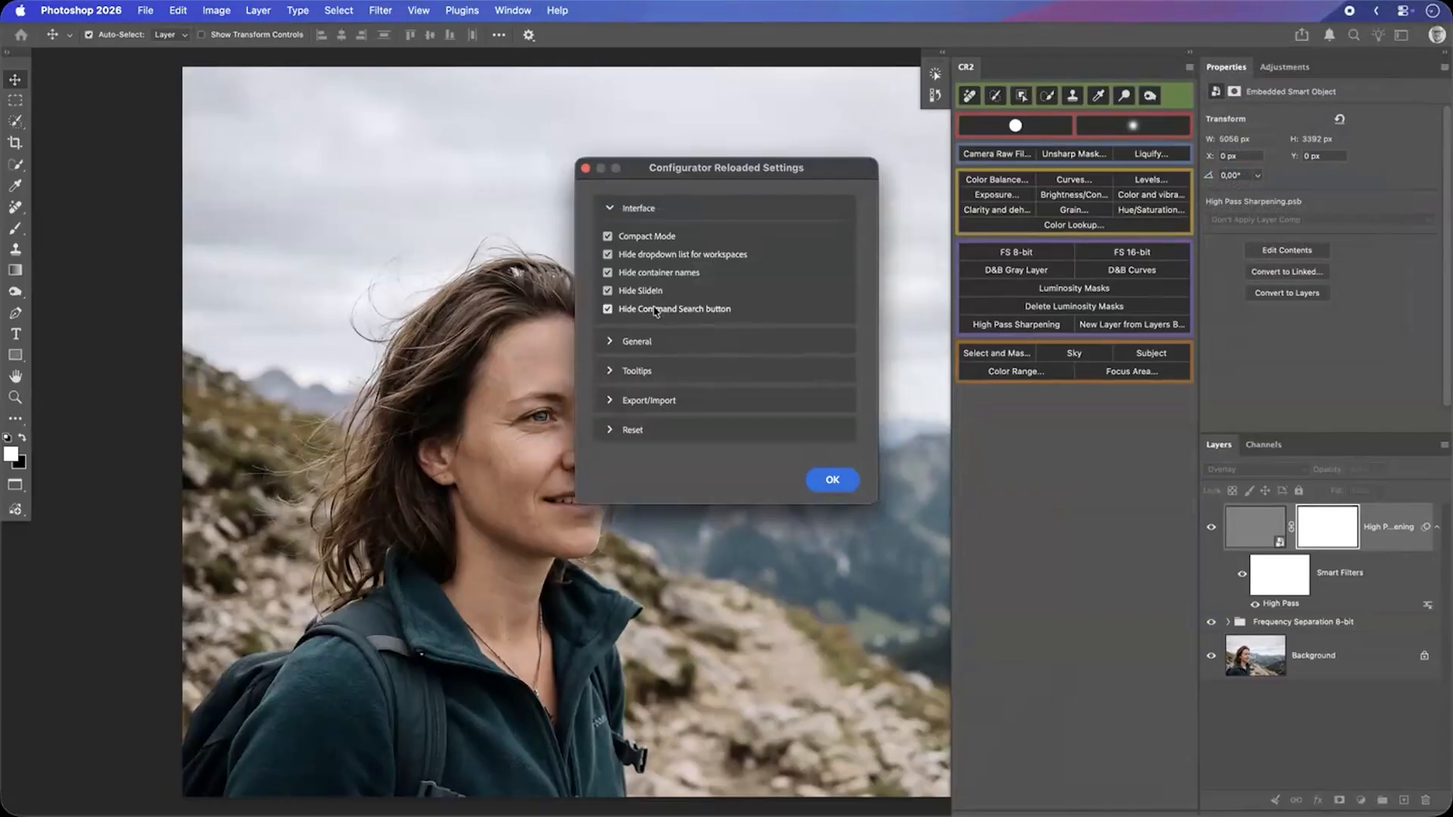
pyautogui.click(834, 482)
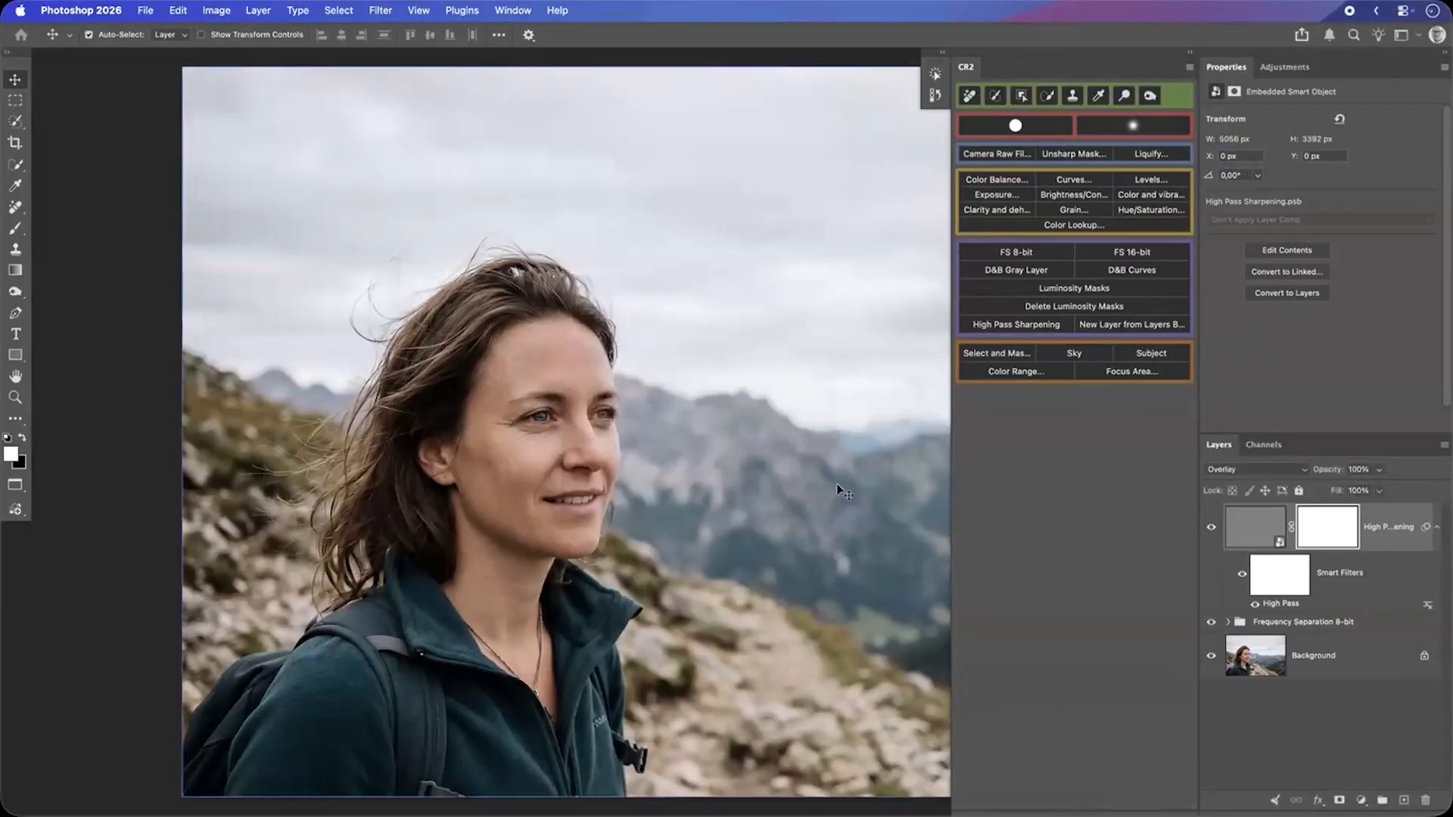